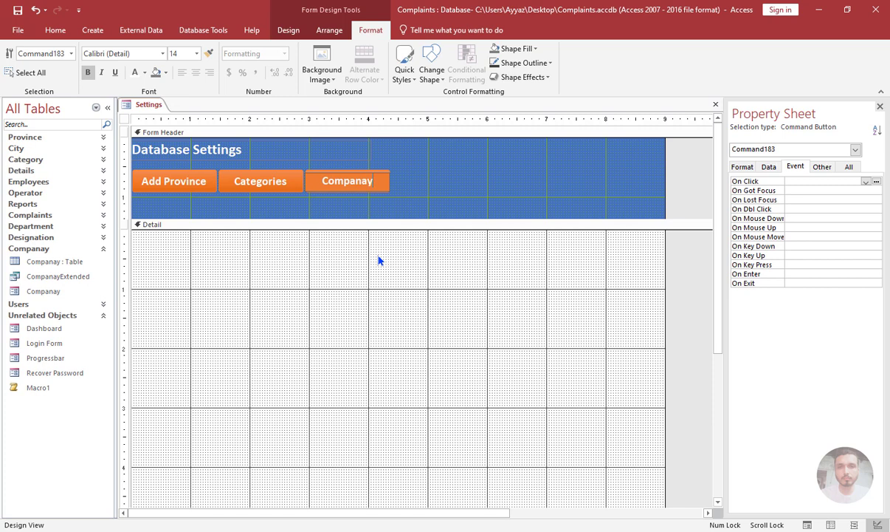
Finish the Companay button's caption and place a copy of that button directly to its right in the form header.
key(Return)
click(379, 260)
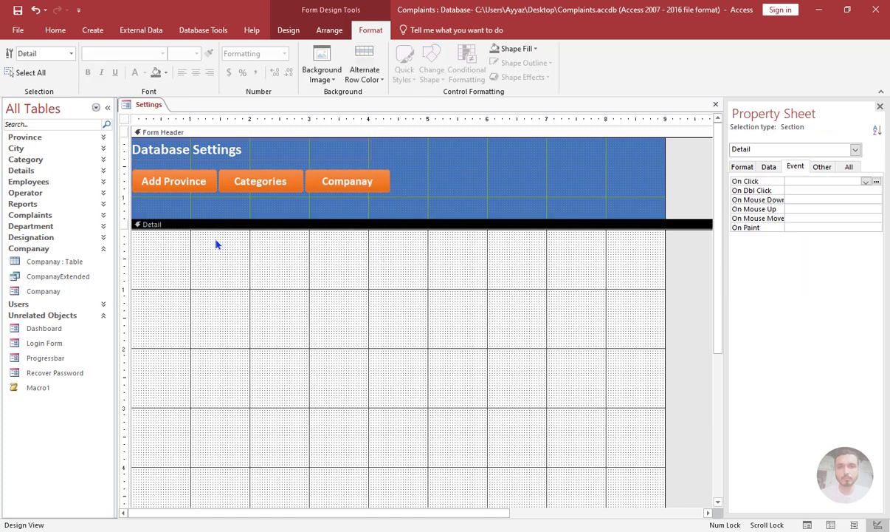
click(335, 183)
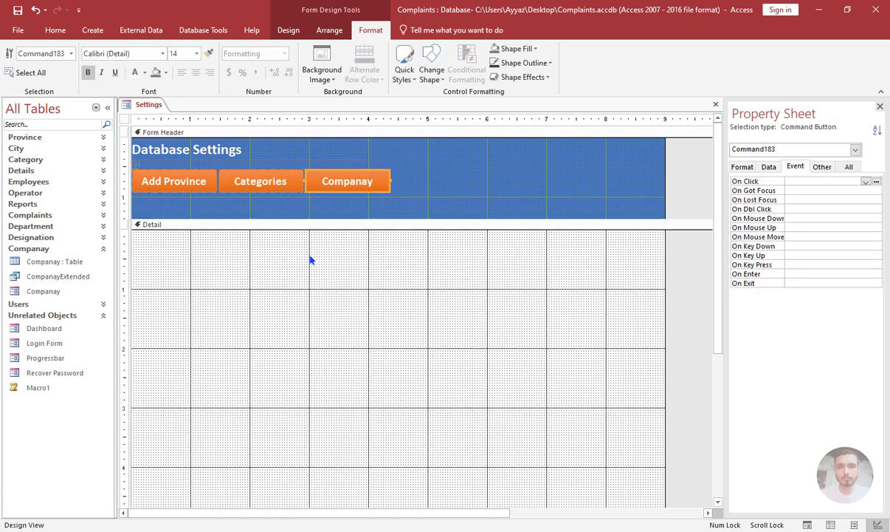
key(ctrl+v)
click(312, 284)
drag(341, 211, 428, 185)
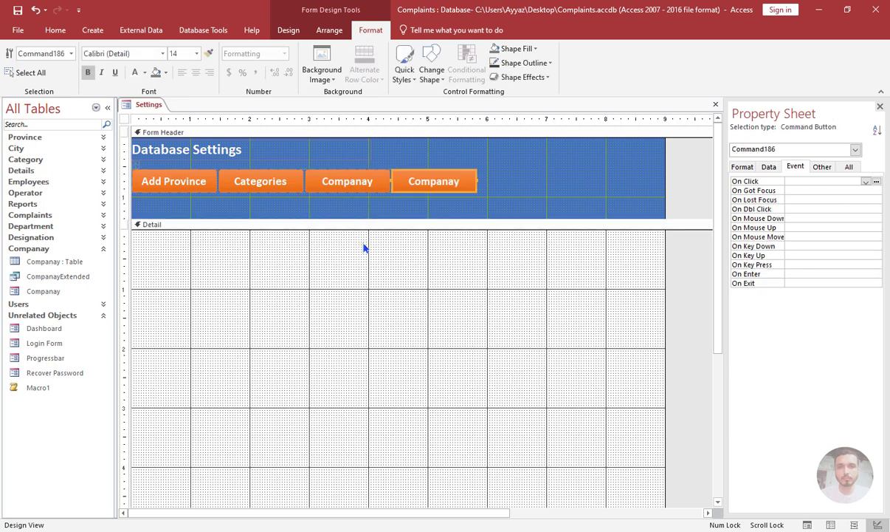
click(336, 262)
Look up the existing department form's name among the database objects and caption the copied fourth button Departments.
click(31, 237)
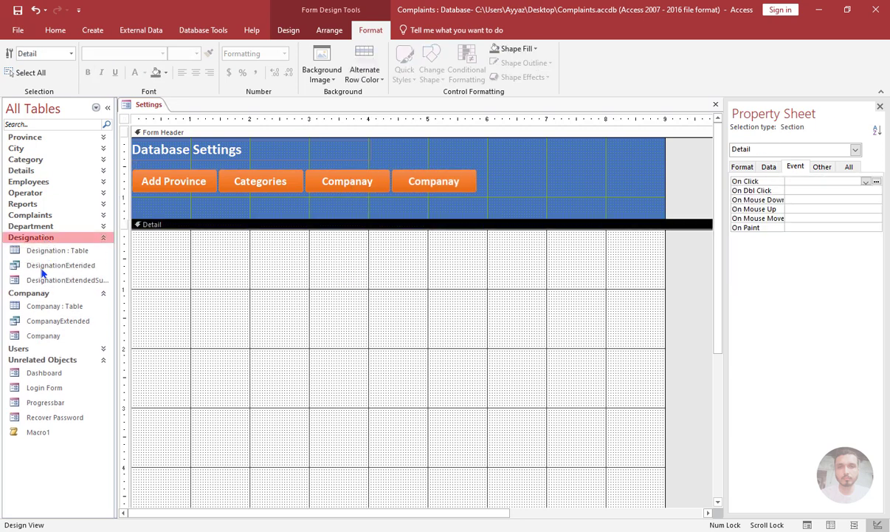
click(31, 237)
click(33, 226)
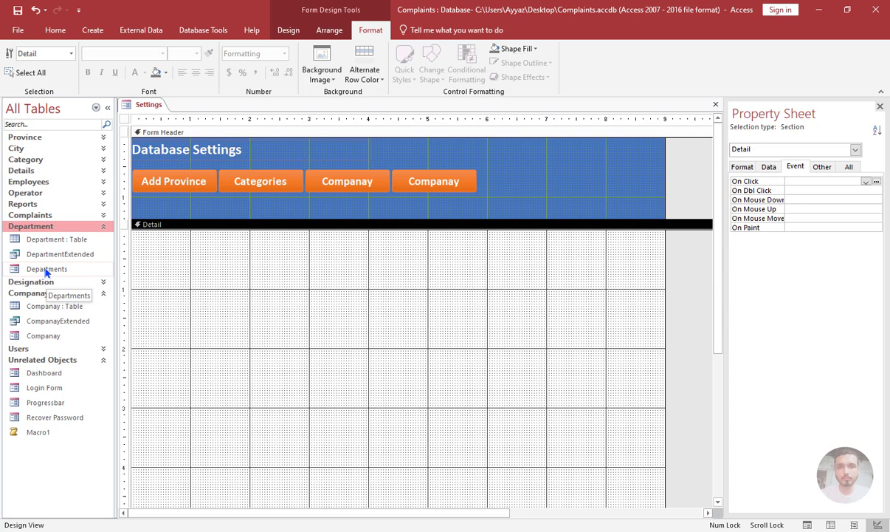
click(446, 188)
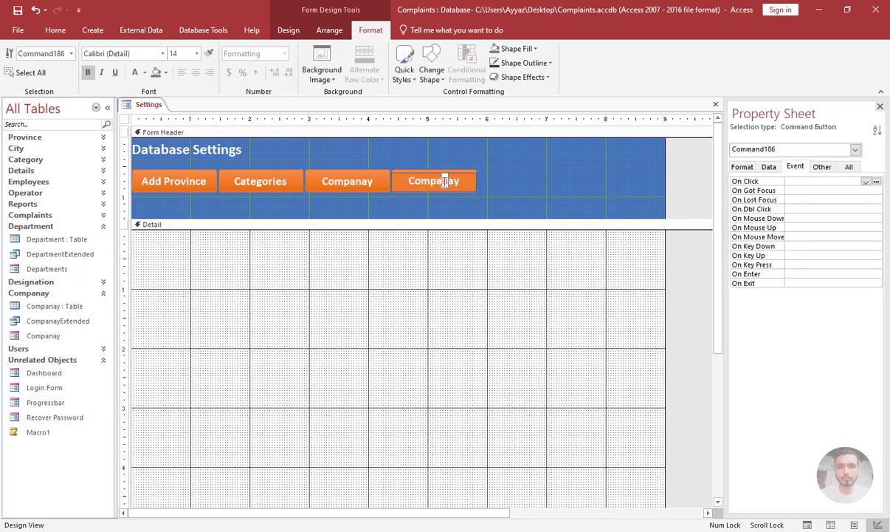
drag(458, 181, 408, 181)
text(De[ar)
key(BackSpace)
key(BackSpace)
key(BackSpace)
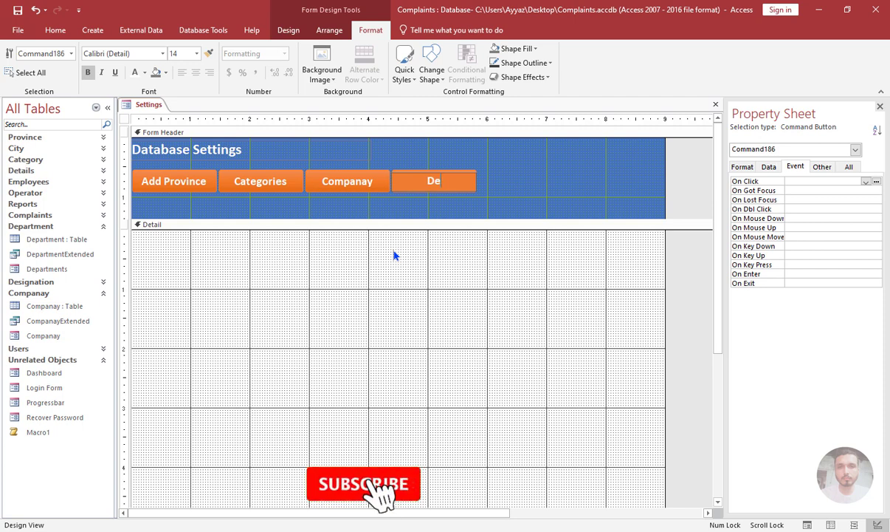
text(partments)
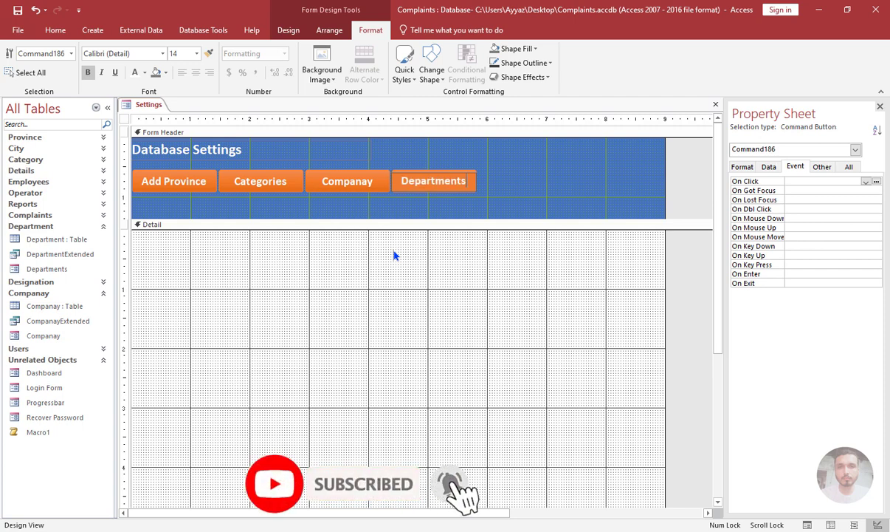
key(Return)
click(394, 255)
Place a copy of the Departments button directly to its right and caption it Users.
click(427, 179)
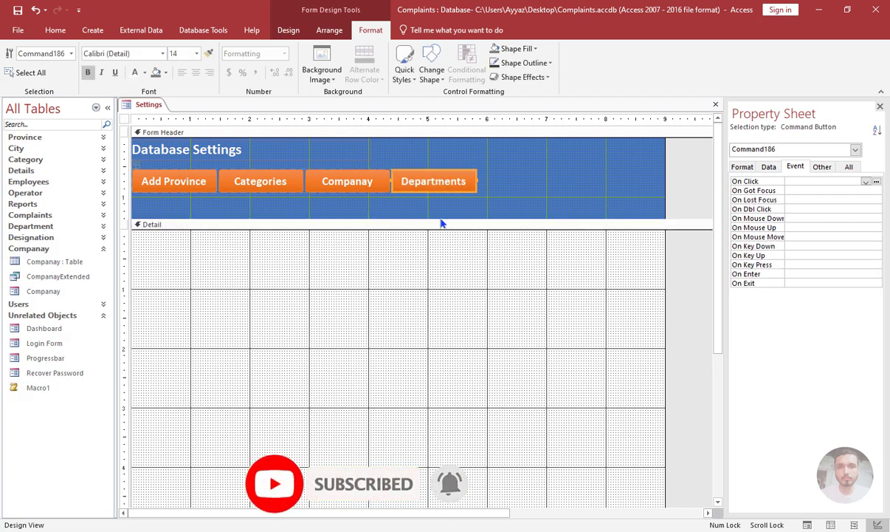
key(ctrl+v)
click(436, 224)
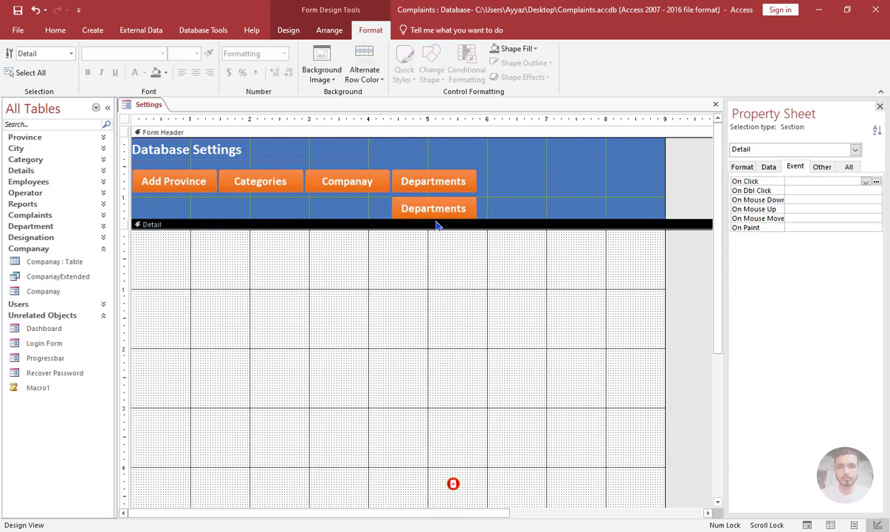
drag(434, 210, 492, 181)
click(492, 182)
double_click(509, 181)
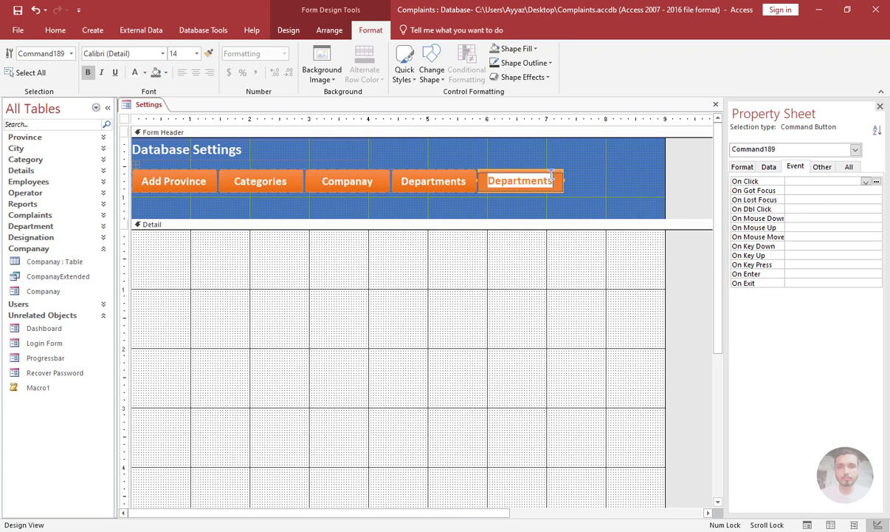
text(Users)
click(299, 283)
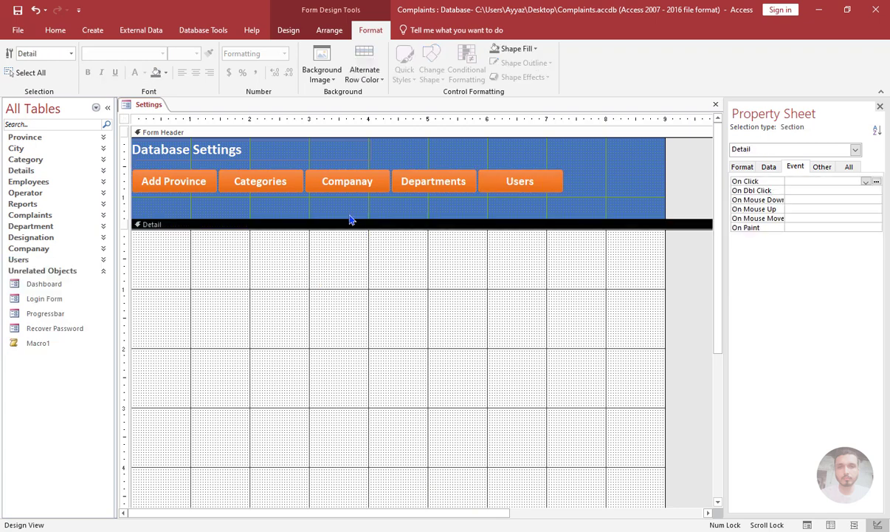
Collapse the object list and set Cursor On Hover to Hyperlink hand for all five header buttons.
click(107, 108)
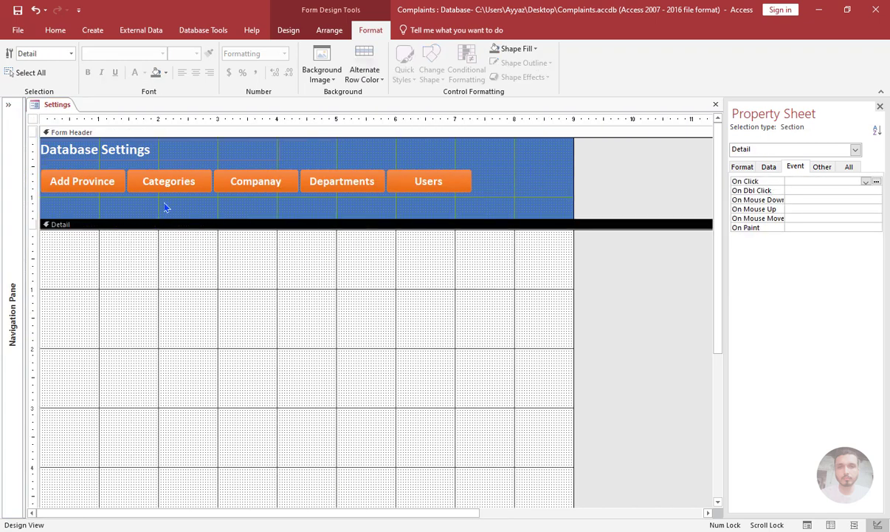
drag(489, 178, 26, 189)
click(822, 166)
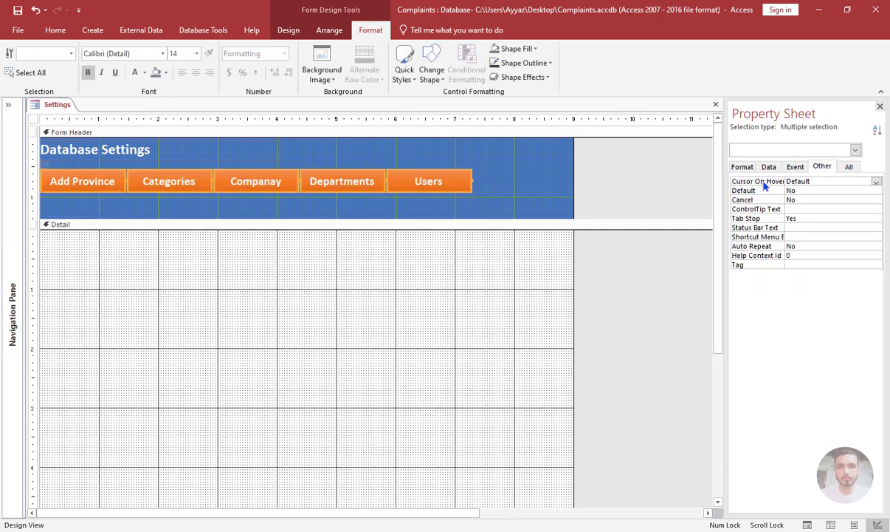
click(877, 184)
click(828, 201)
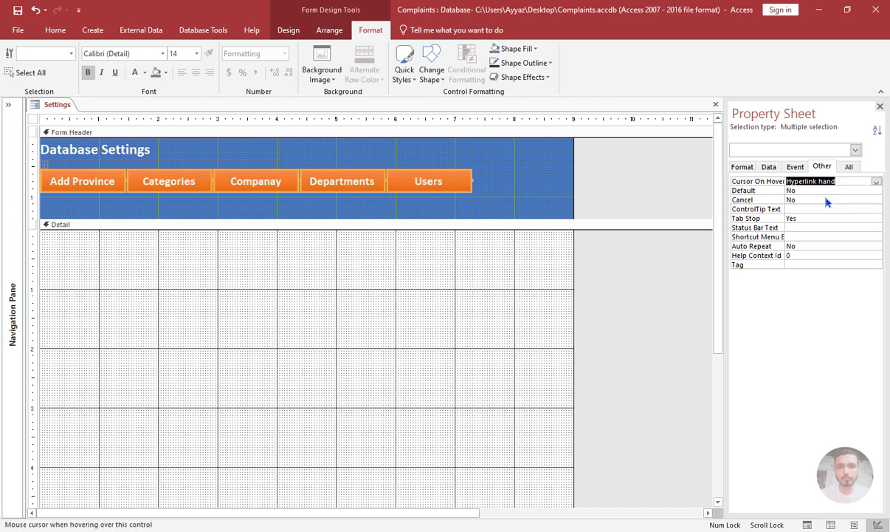
click(500, 245)
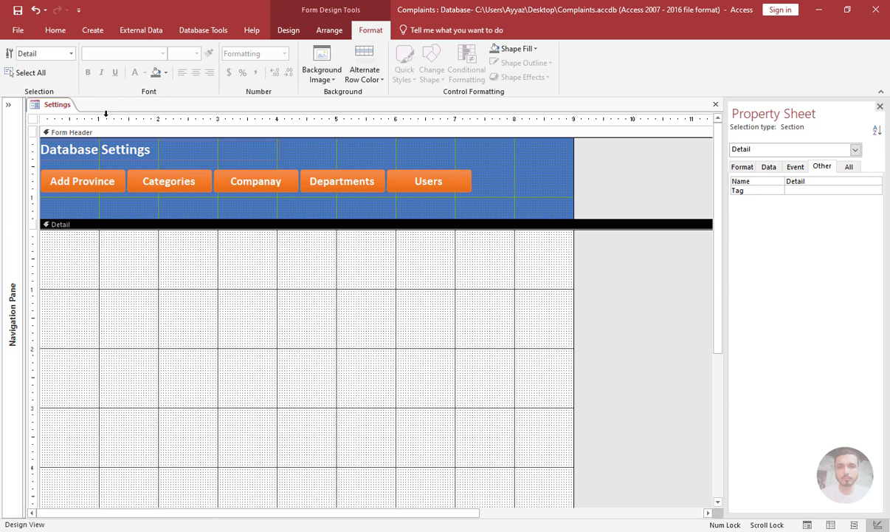
Preview the Settings form in Form View to check the hover cursor, and return to Design View.
click(53, 29)
click(14, 59)
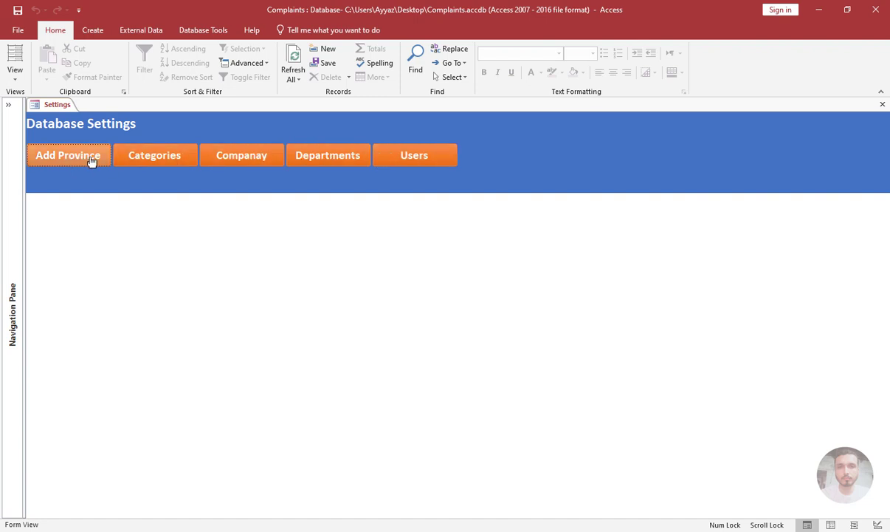
right_click(334, 175)
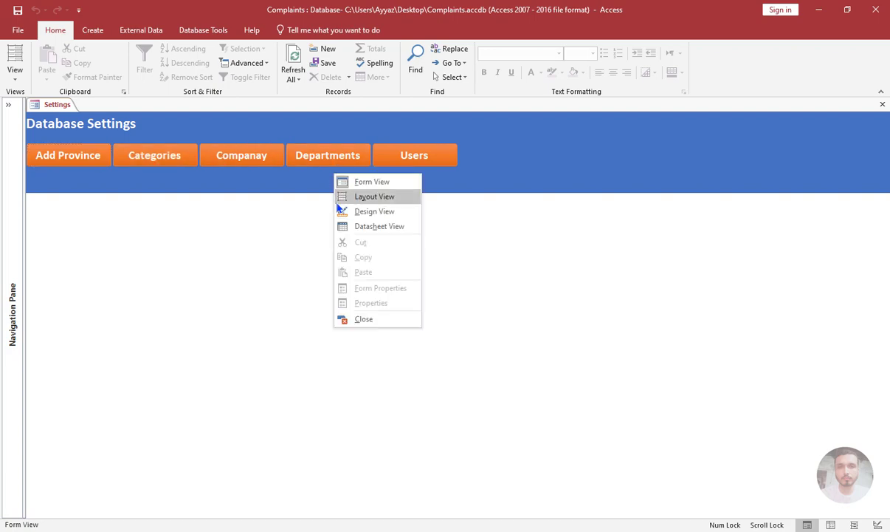
click(340, 211)
Set the Hover Color of all five header buttons to the darkest shade of the orange theme color.
drag(480, 193, 76, 176)
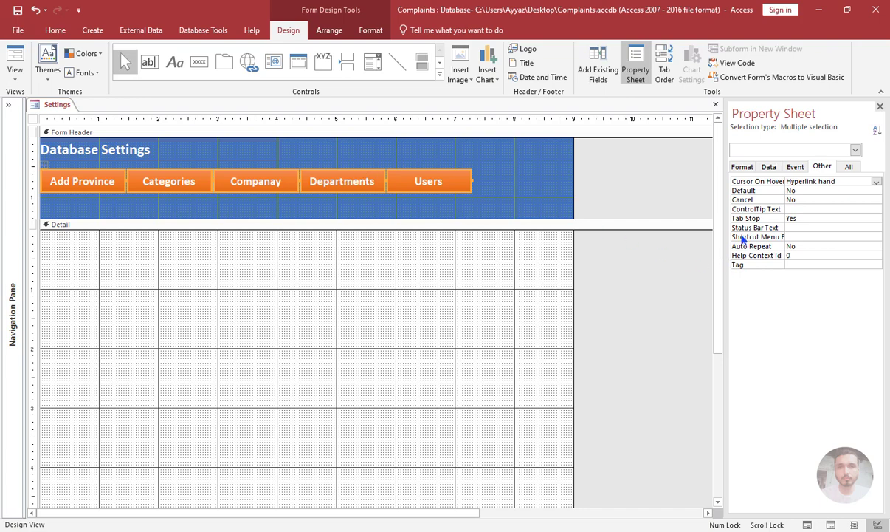
click(741, 168)
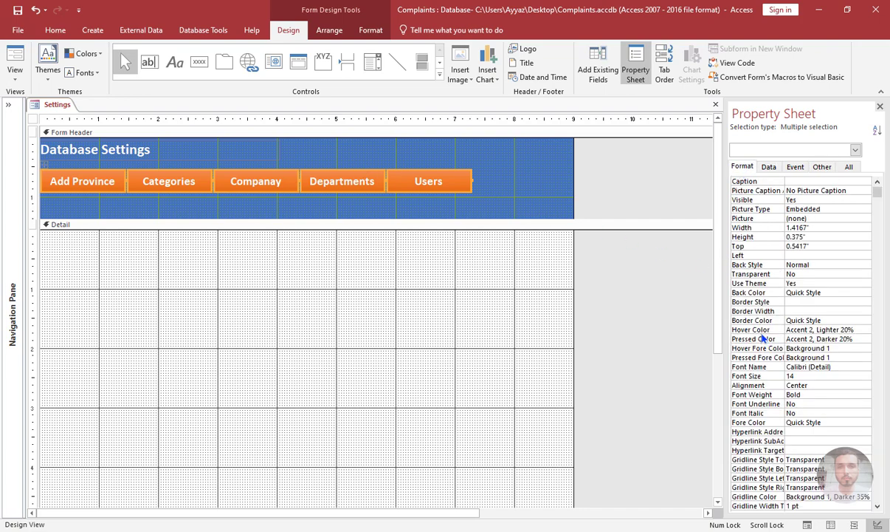
click(797, 329)
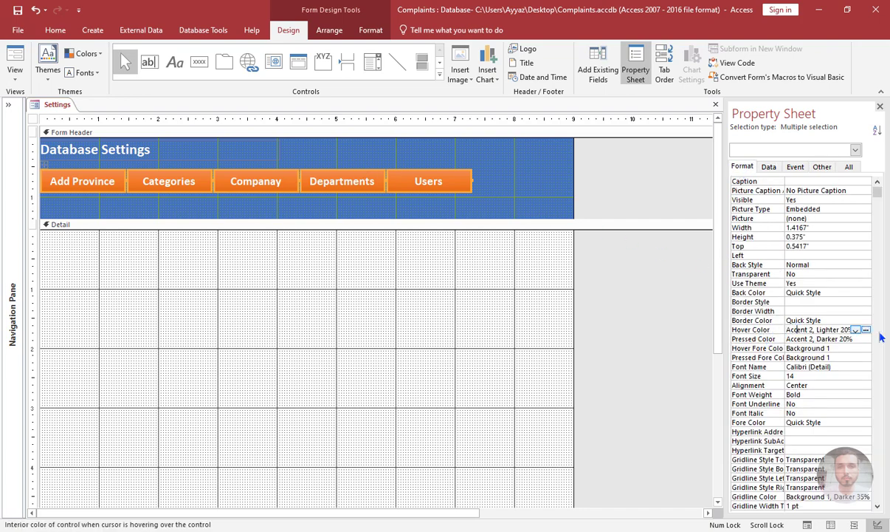
click(856, 329)
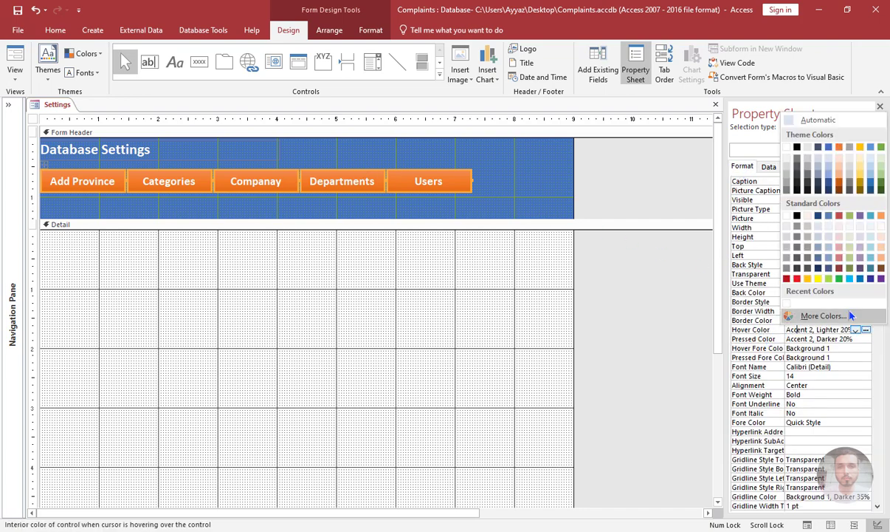
click(839, 192)
click(440, 297)
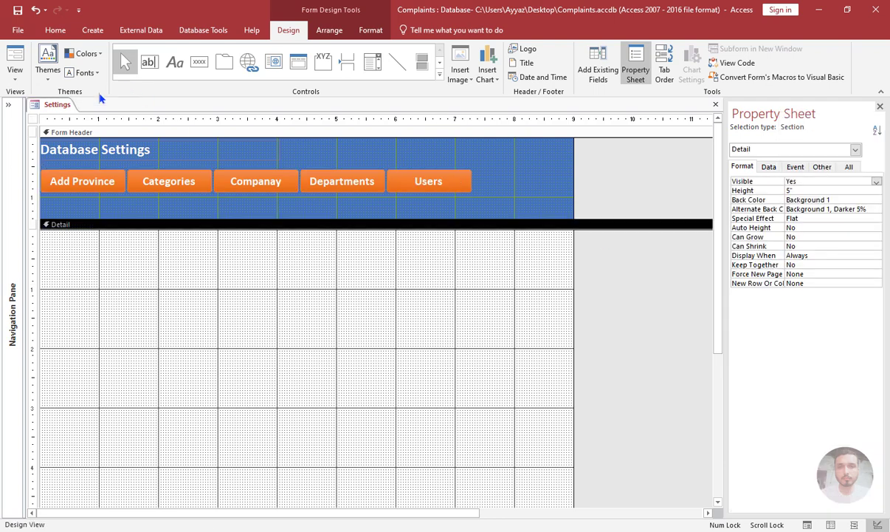
Reduce the form header's height to just below the button row, checking the result in Form View.
drag(107, 219, 79, 203)
click(15, 70)
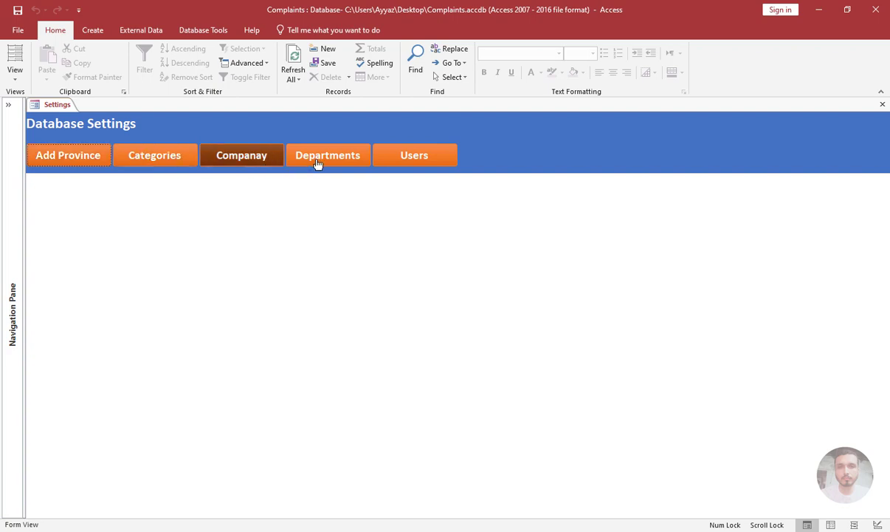
right_click(521, 163)
click(550, 197)
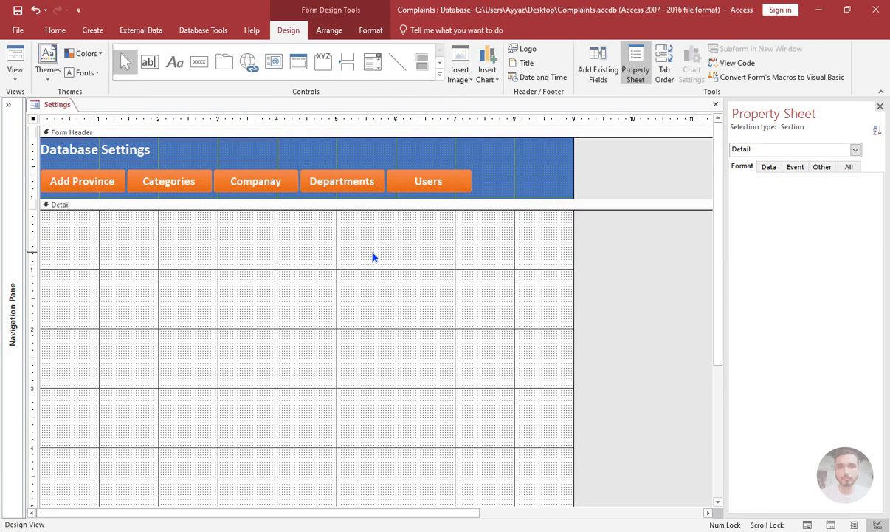
drag(354, 209, 351, 195)
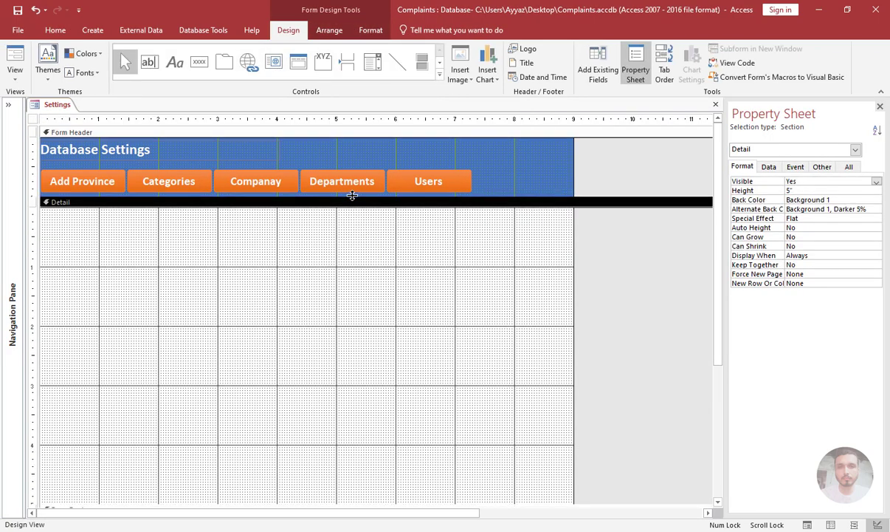
Insert an unbound subform control in the Detail section without using the wizard and delete its attached label.
click(439, 74)
click(273, 82)
click(249, 239)
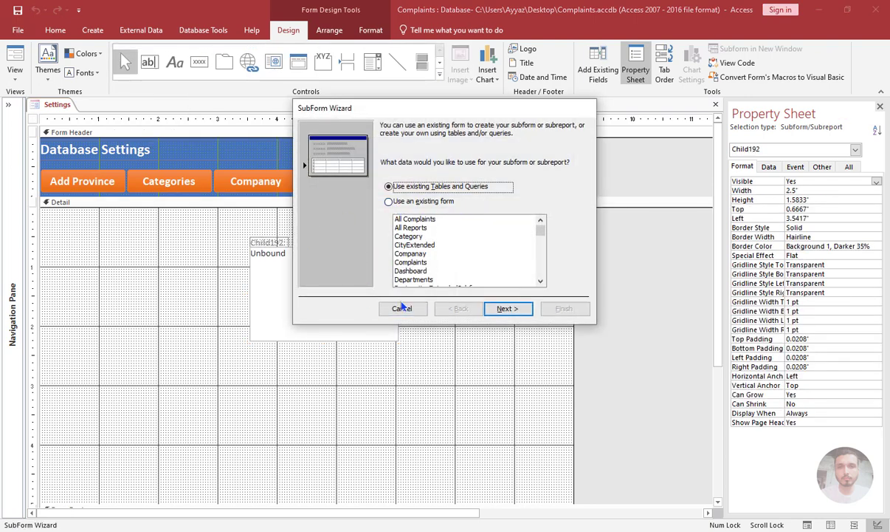
click(400, 309)
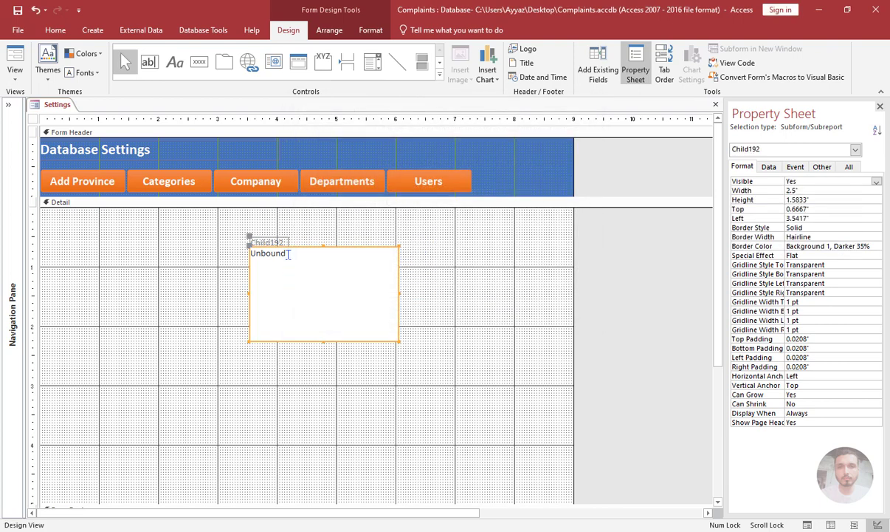
click(277, 243)
key(Delete)
Move the subform control to the Detail section's upper-left corner and enlarge it to about 8.79" by 4.83".
drag(320, 284, 116, 249)
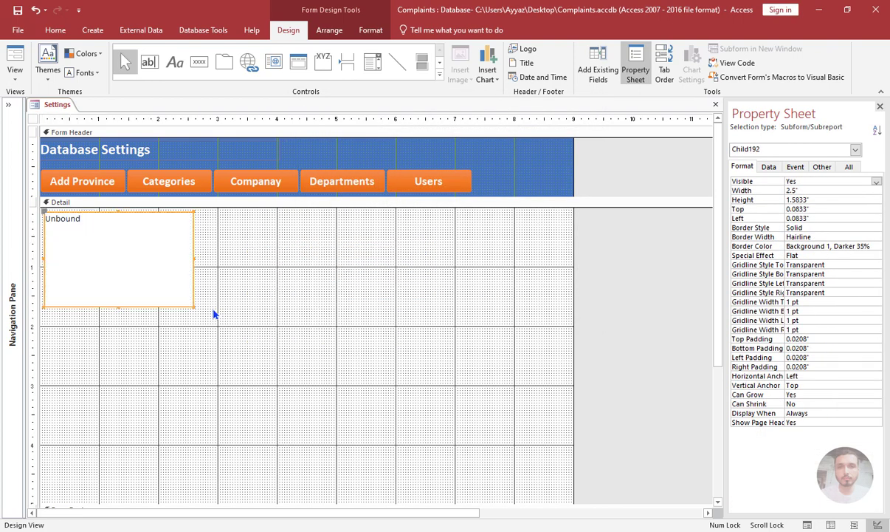
click(193, 257)
click(499, 310)
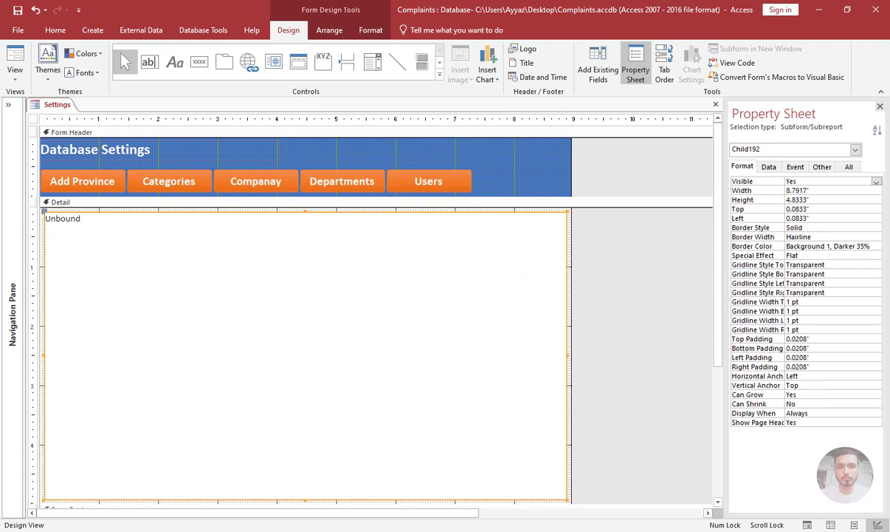
Rename the subform control Child1.
click(796, 167)
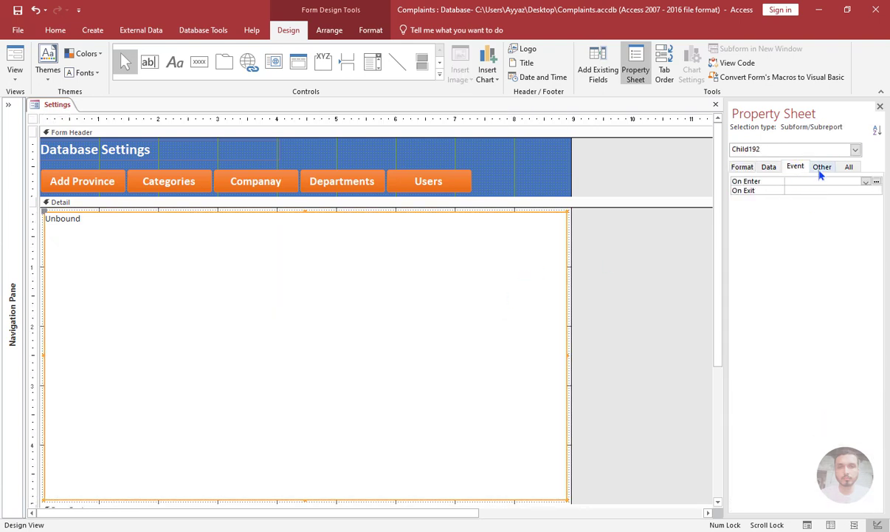
click(821, 169)
click(833, 181)
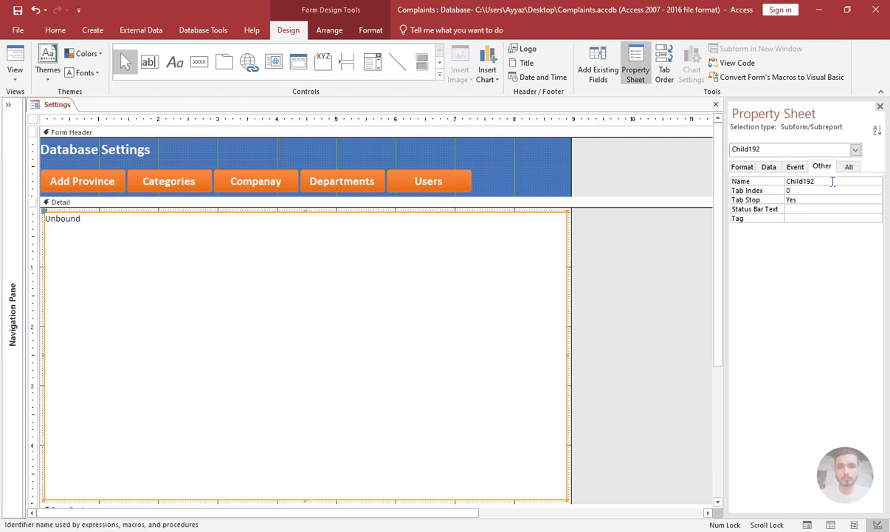
key(BackSpace)
key(BackSpace)
click(638, 243)
Anchor the Child1 subform control to Stretch Down and Across and check the form in Form View.
click(403, 277)
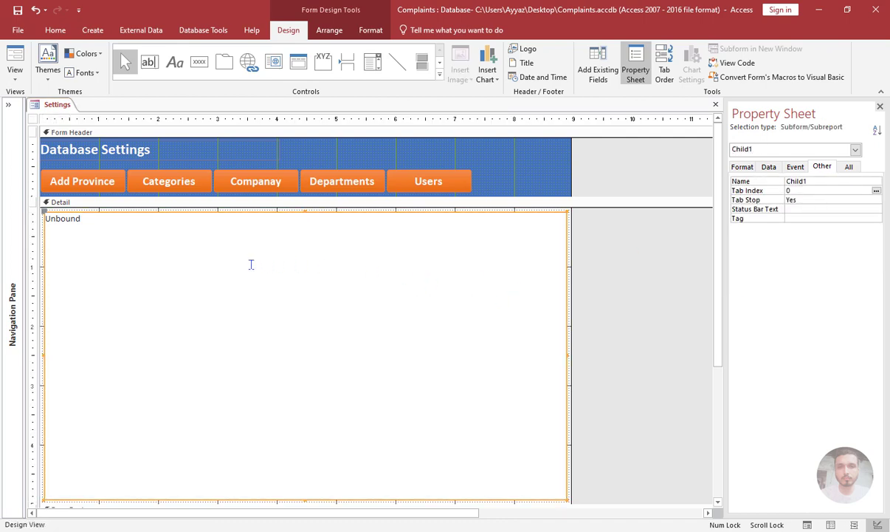
click(329, 29)
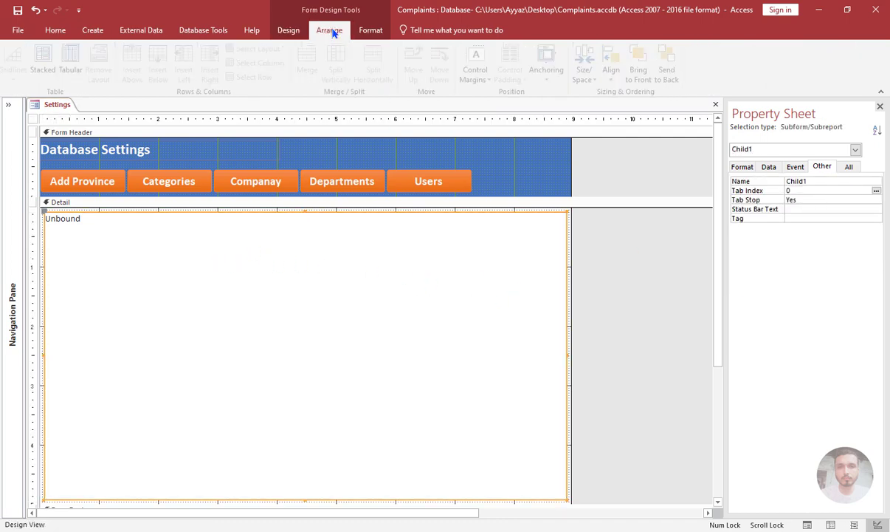
click(551, 70)
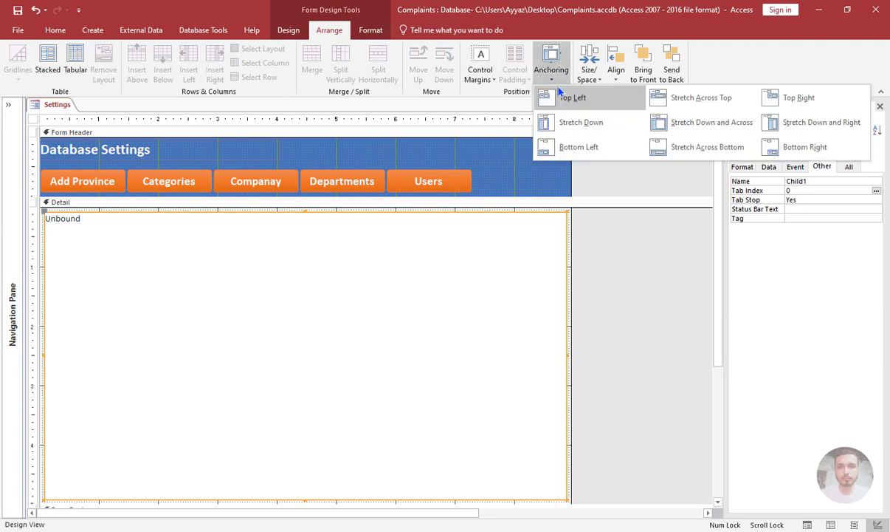
click(678, 123)
click(56, 29)
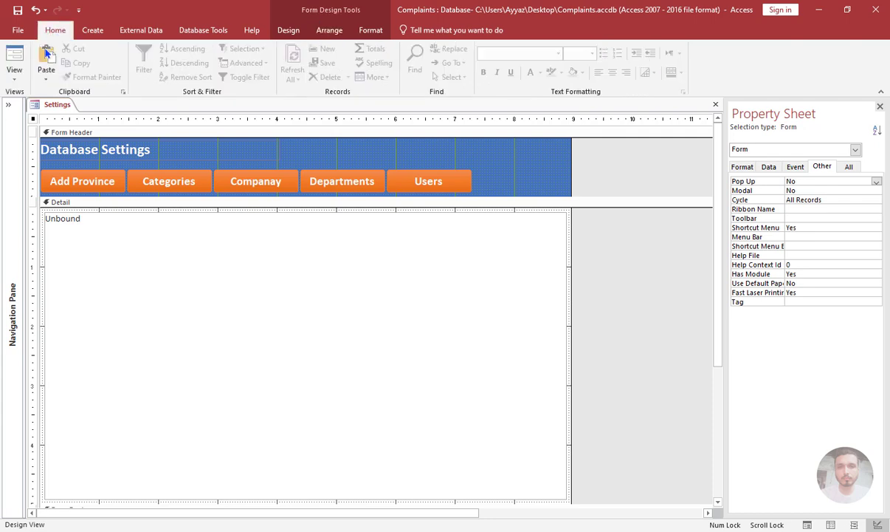
click(14, 58)
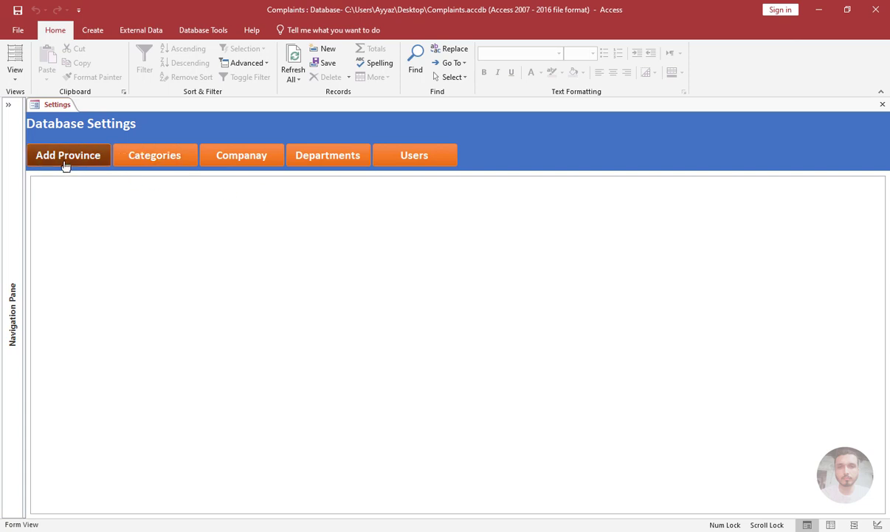
Return the Settings form to Design View and rename the Add Province button cmdprovince.
right_click(504, 154)
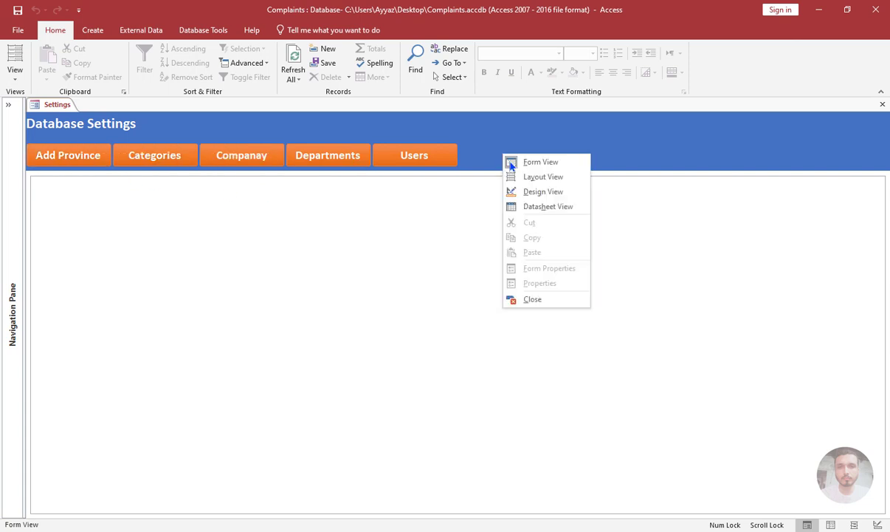
click(527, 192)
click(117, 184)
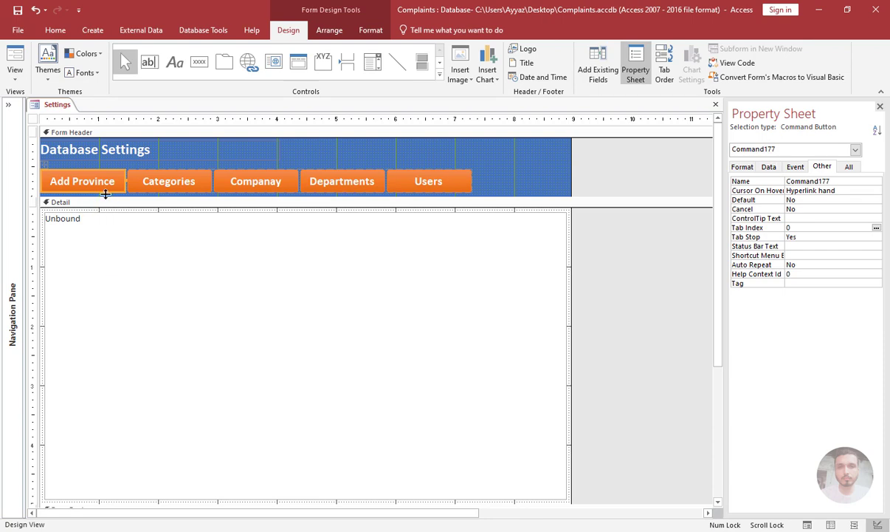
click(641, 174)
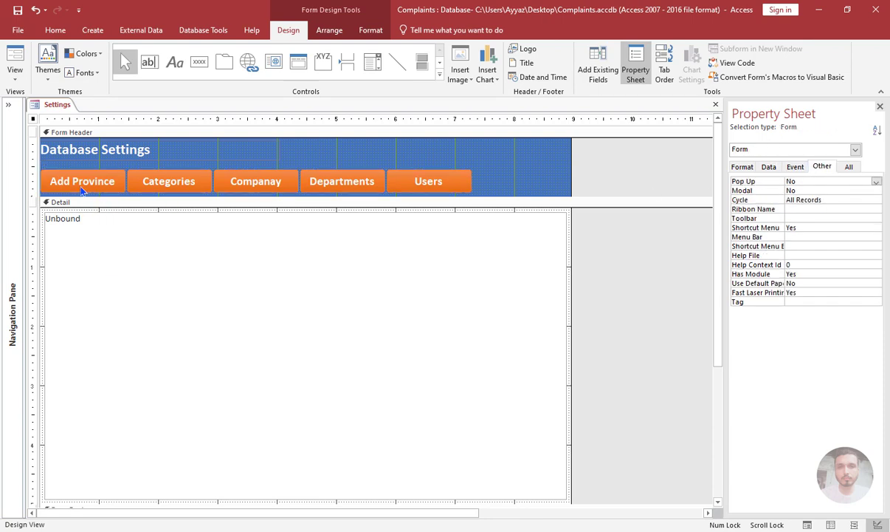
click(83, 191)
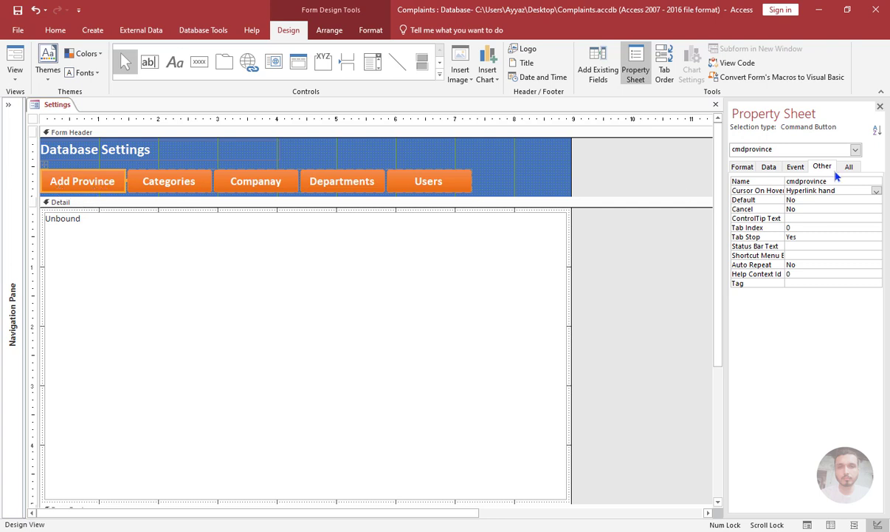
Create an On Click event procedure for cmdprovince with the Code Builder and begin its statement with Me.Child1.SourceObject.
click(796, 166)
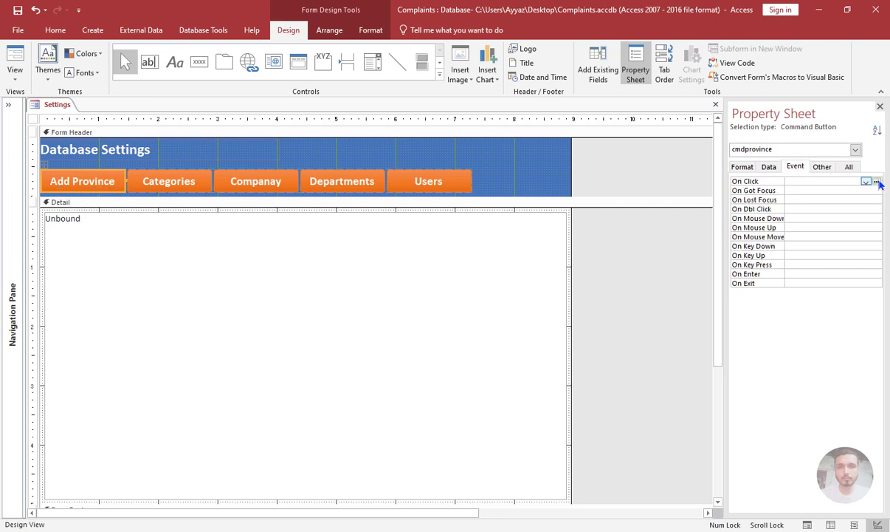
click(878, 181)
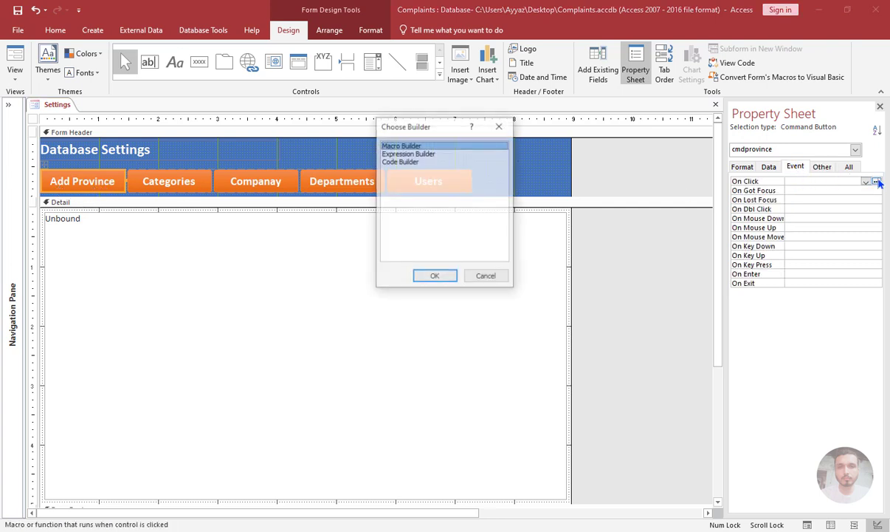
double_click(407, 162)
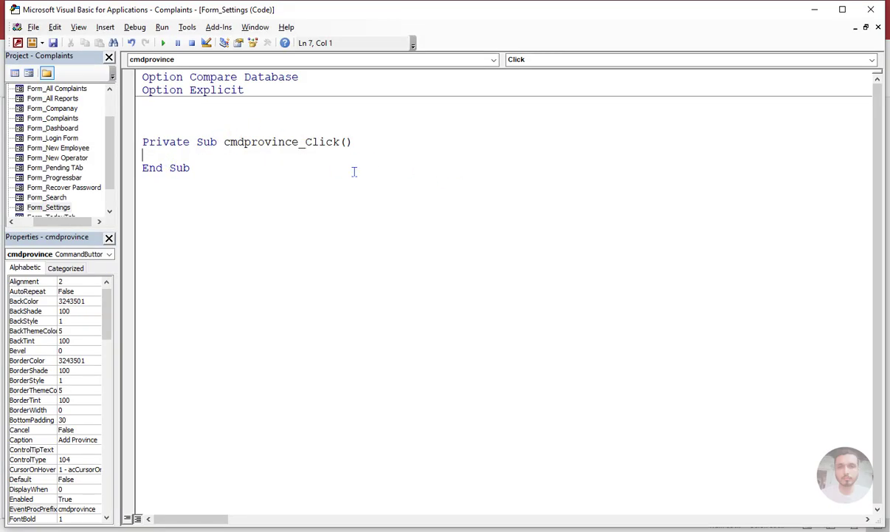
text(me.Child1)
text(.so)
key(Tab)
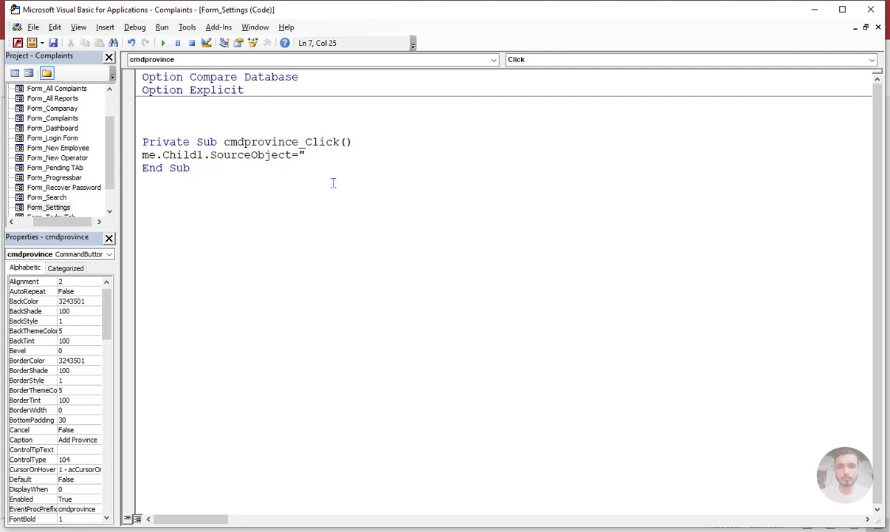
Look up the Province form's name among the database objects, open the form to check it and close it again.
key(alt+F11)
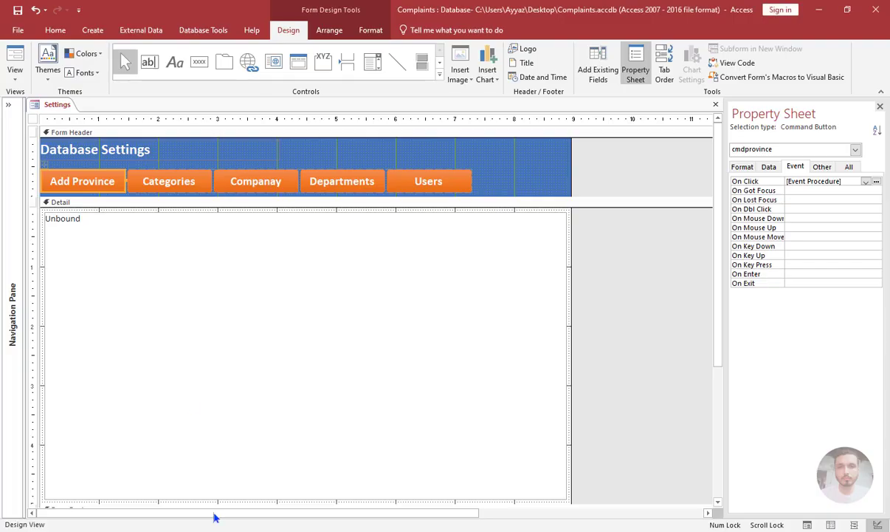
click(11, 107)
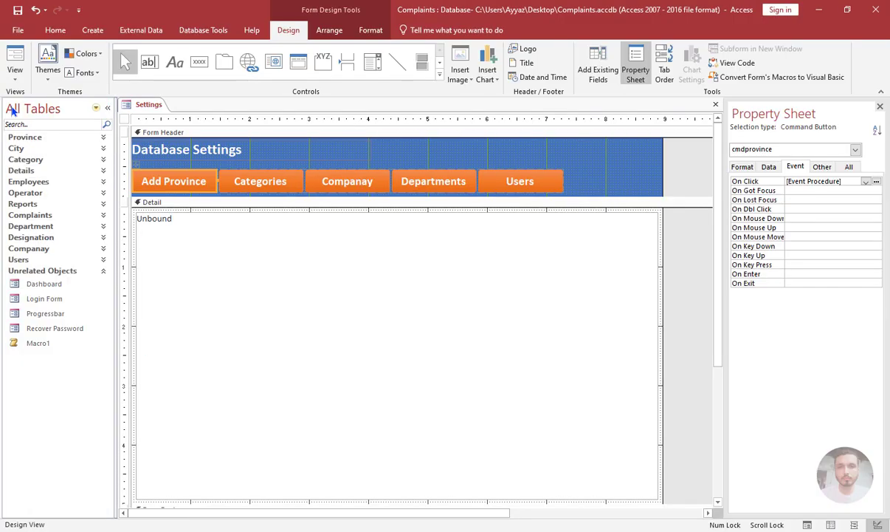
click(44, 137)
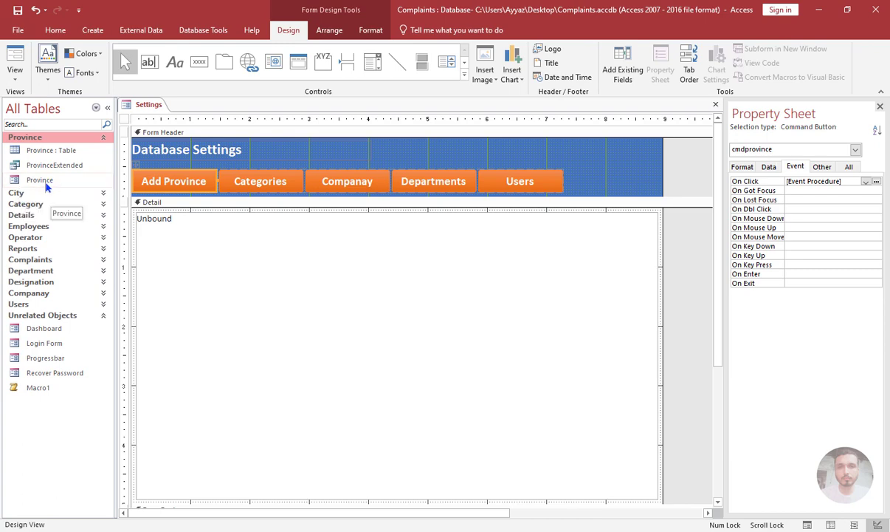
click(44, 181)
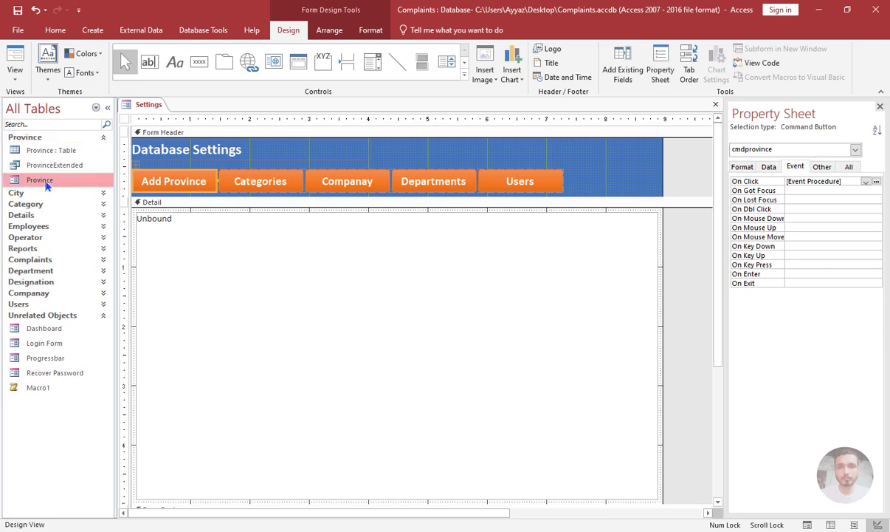
double_click(45, 184)
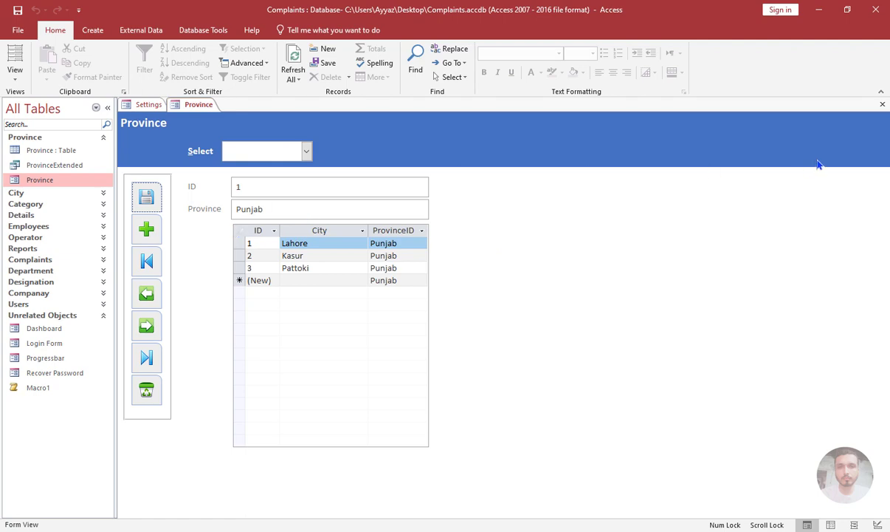
click(882, 105)
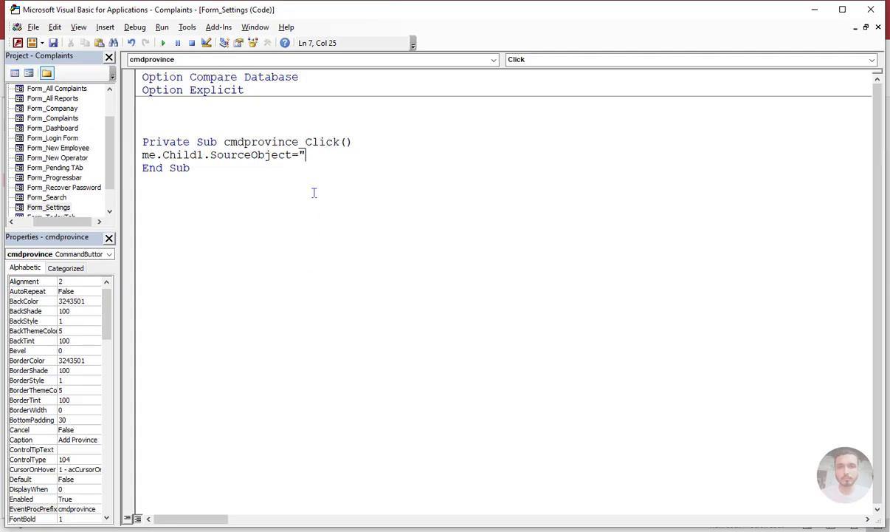
Complete the cmdprovince_Click statement by assigning "Province" as the subform's source object.
text(Province")
click(254, 208)
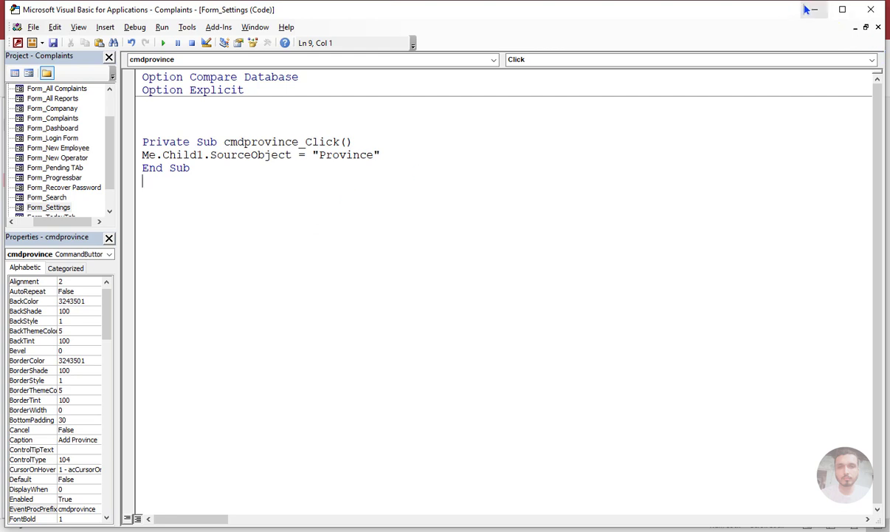
Duplicate the whole cmdprovince_Click procedure directly below the original.
drag(191, 168, 137, 147)
key(ctrl+c)
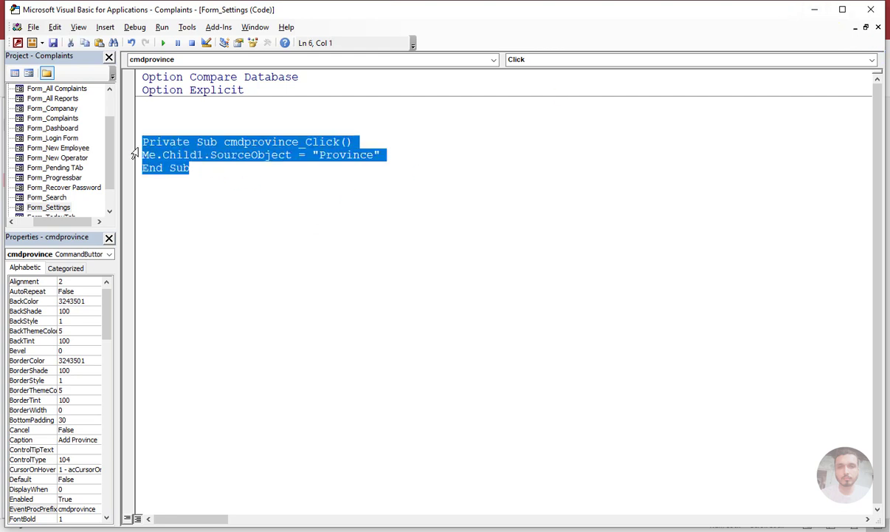
click(189, 219)
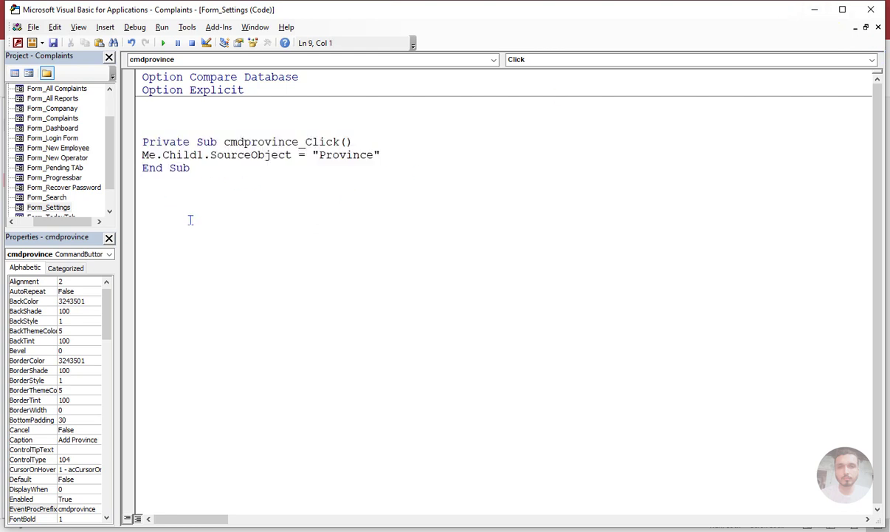
key(ctrl+v)
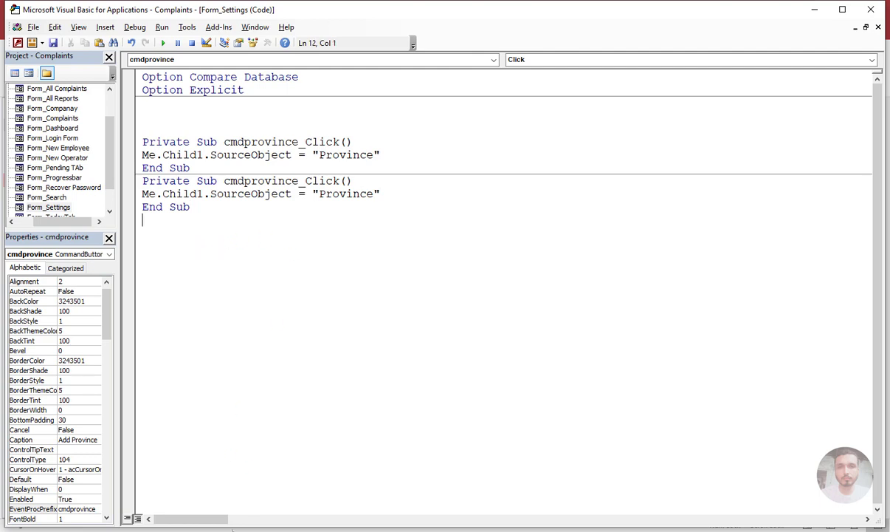
Check the Categories button's control name and rename the duplicated procedure cmdcategory_Click.
key(alt+Tab)
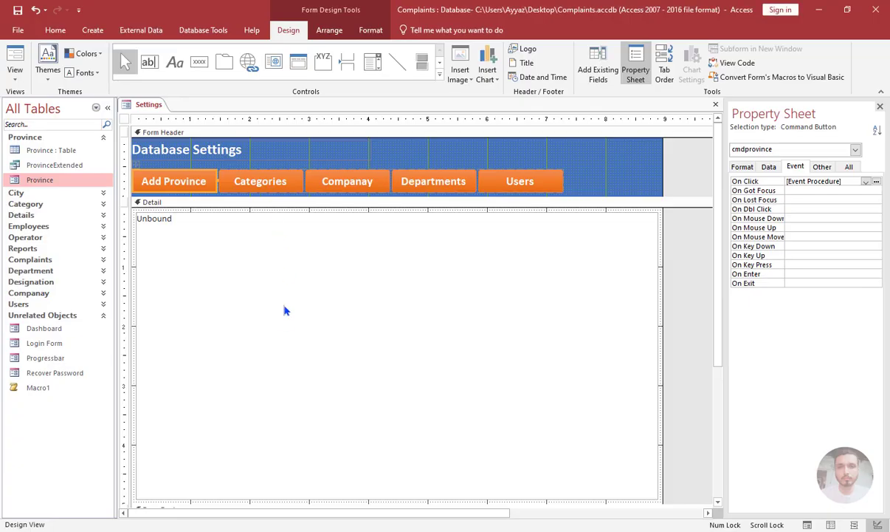
key(alt+Tab)
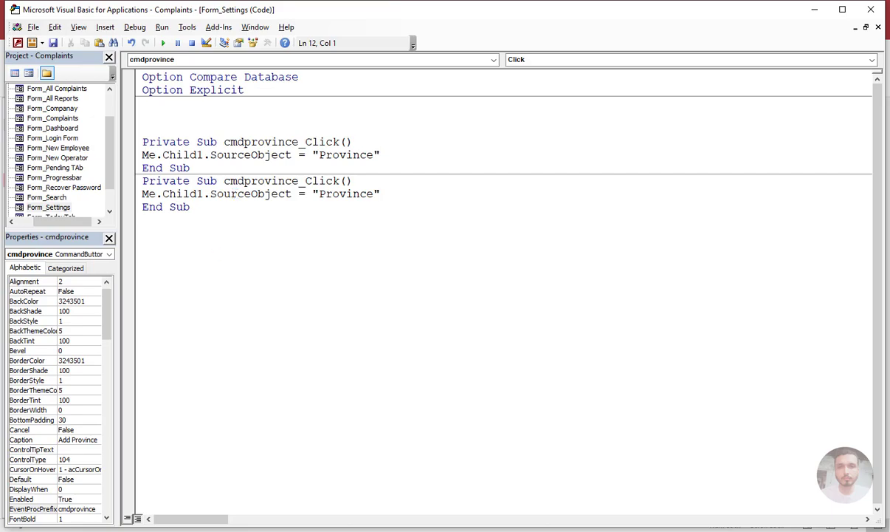
key(alt+Tab)
click(258, 181)
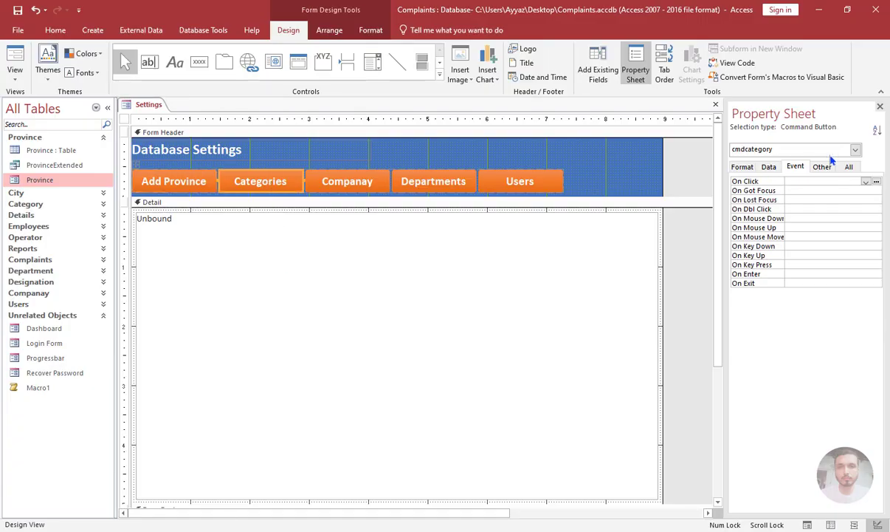
key(alt+Tab)
click(299, 181)
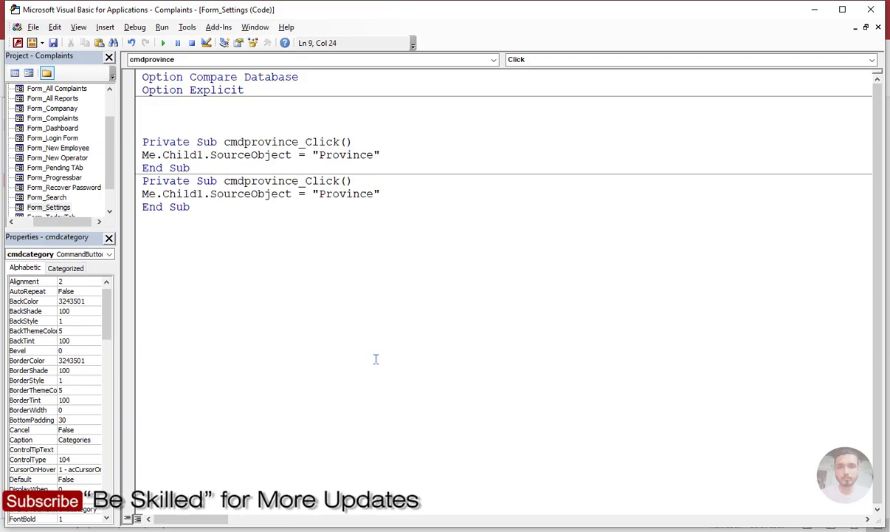
key(shift+Left)
key(shift+Left)
key(shift+Left)
key(shift+Left)
key(shift+Left)
key(shift+Left)
key(shift+Left)
key(shift+Left)
text(category)
Look up the Category form's name and set "Category" as the source object in cmdcategory_Click.
key(alt+Tab)
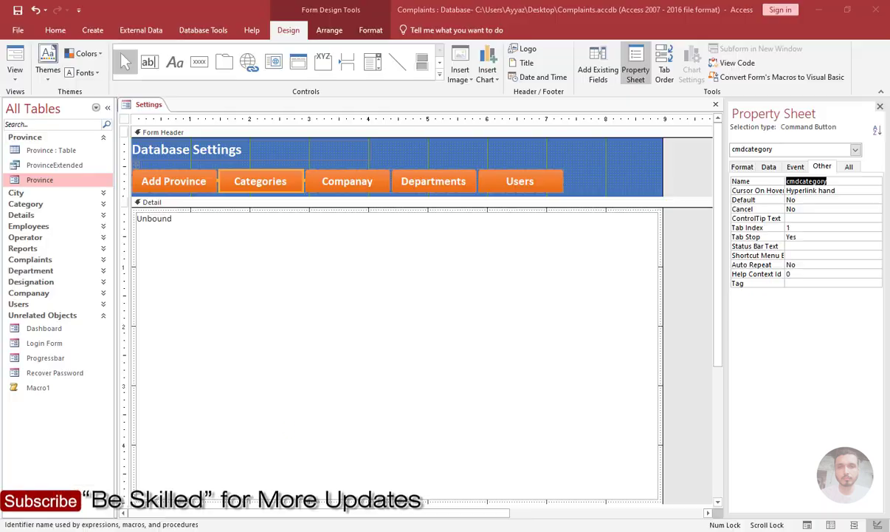
click(92, 136)
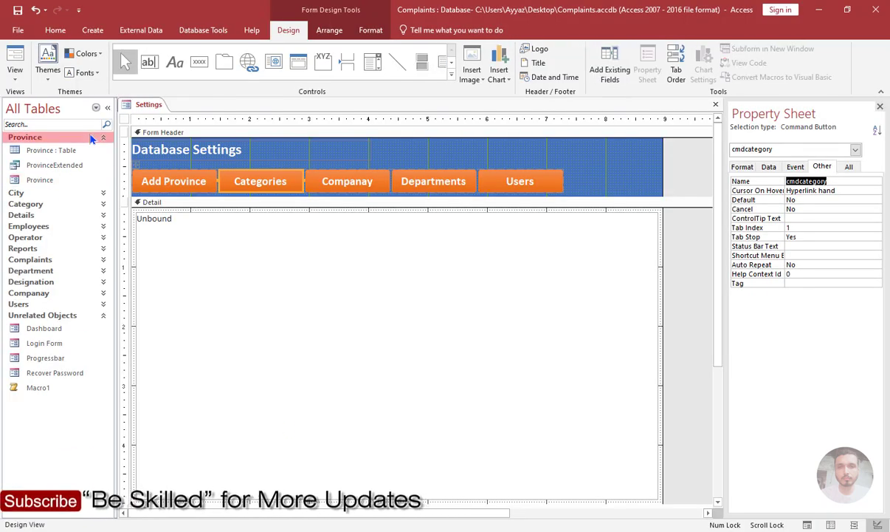
click(33, 161)
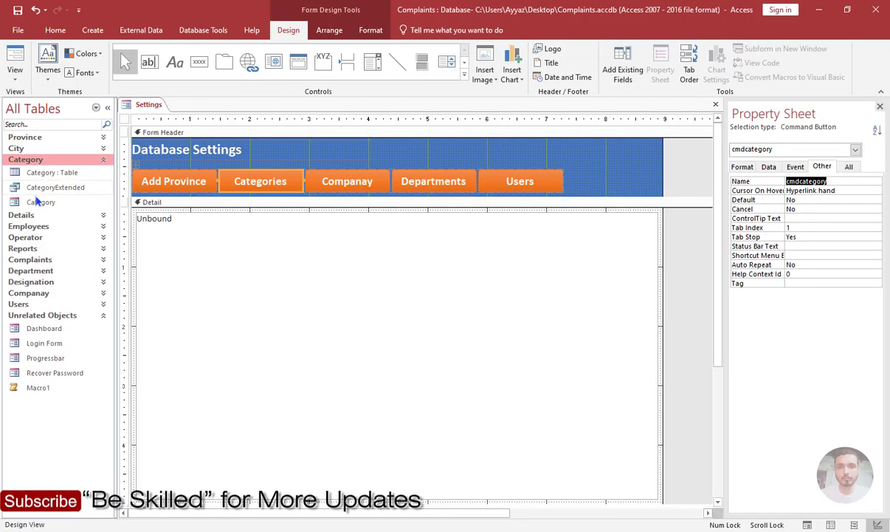
click(54, 202)
key(F2)
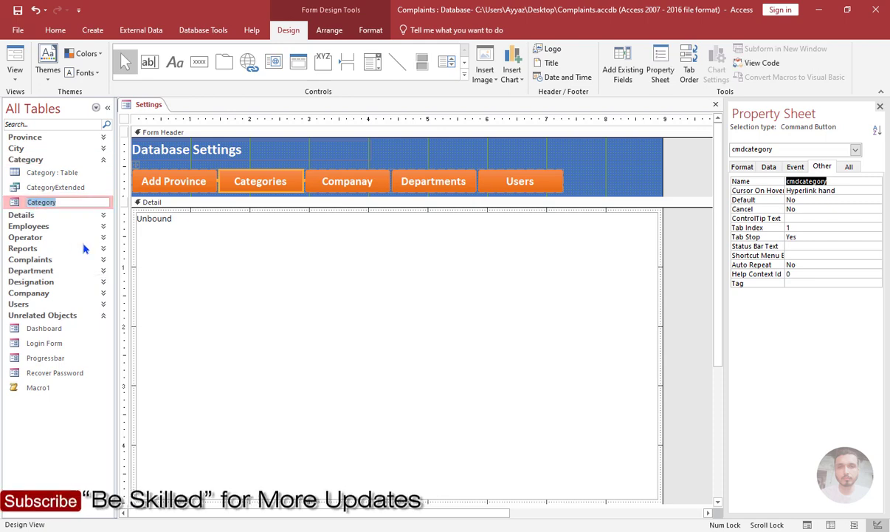
key(alt+Tab)
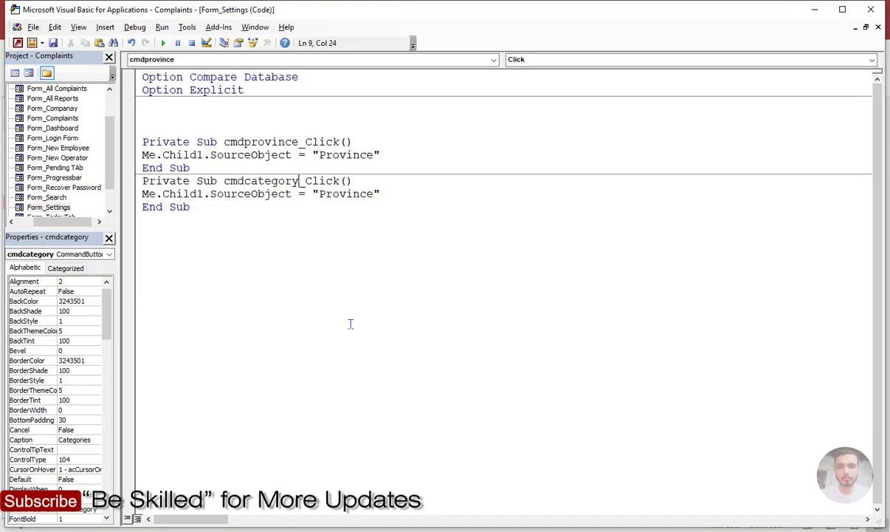
click(323, 193)
double_click(346, 194)
text(Category)
Duplicate the cmdcategory_Click procedure directly below itself and return to the Settings form's design.
drag(195, 208, 139, 181)
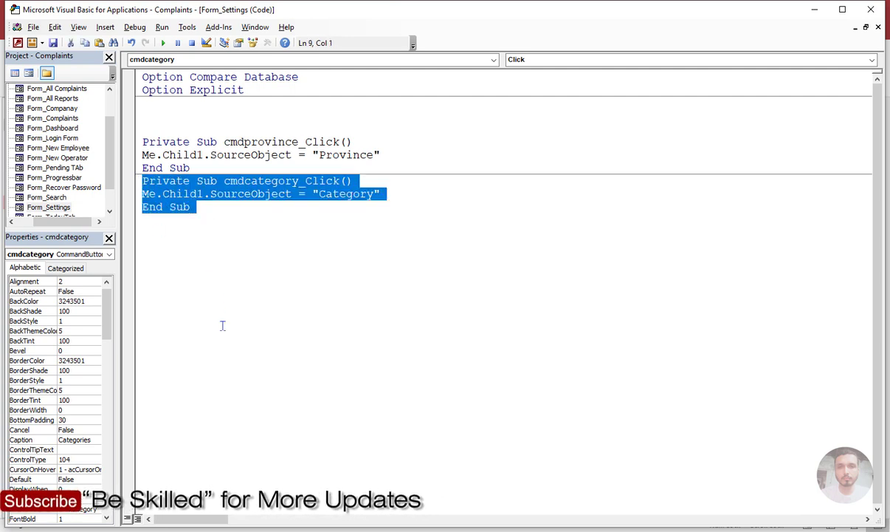
key(ctrl+c)
click(153, 229)
key(ctrl+v)
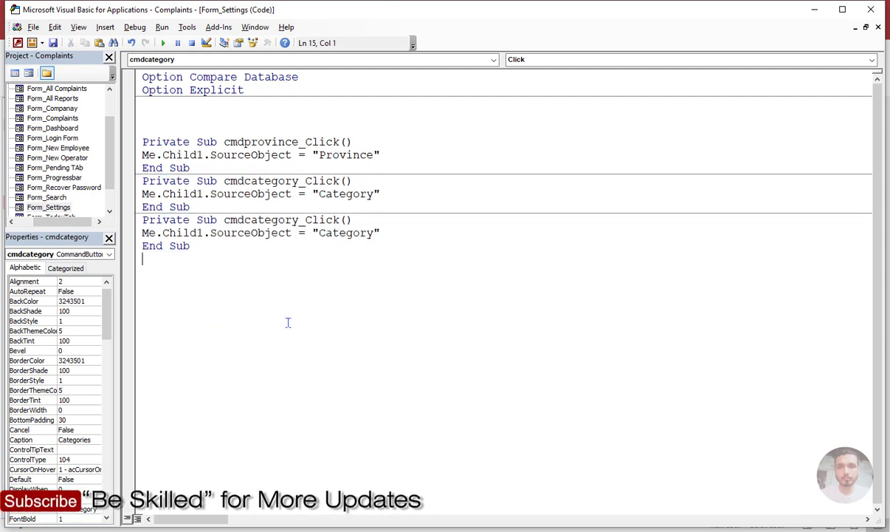
key(alt+F11)
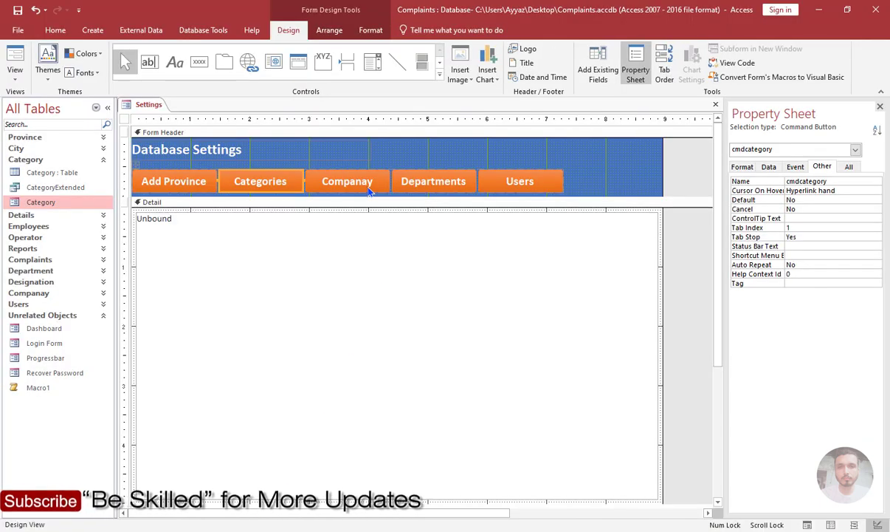
Rename the second cmdcategory_Click procedure cmdCompanay_Click and set its source object to "Companay", matching the Companay form's name.
key(alt+F11)
click(293, 219)
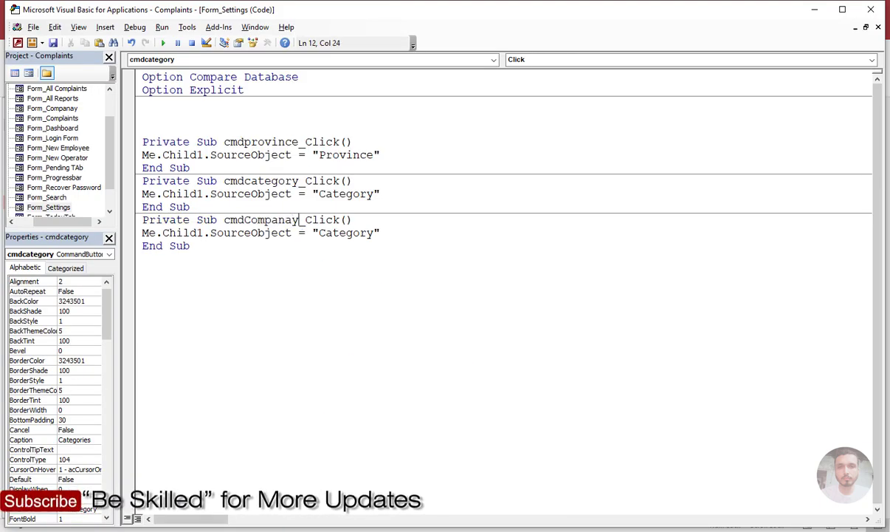
click(192, 530)
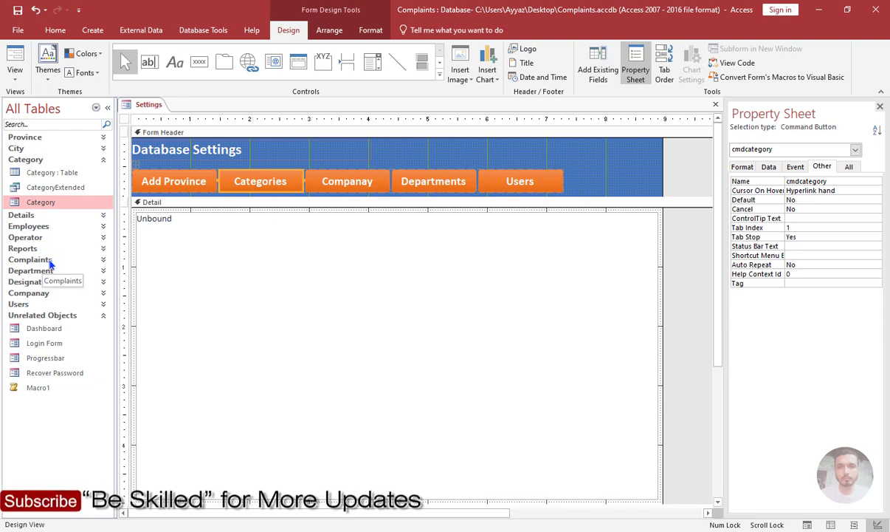
key(alt+F11)
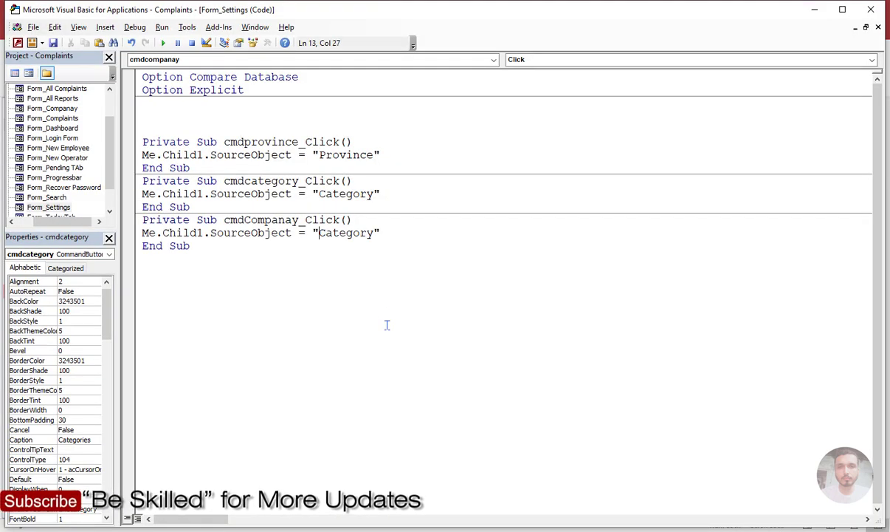
key(shift+Right)
key(shift+Right)
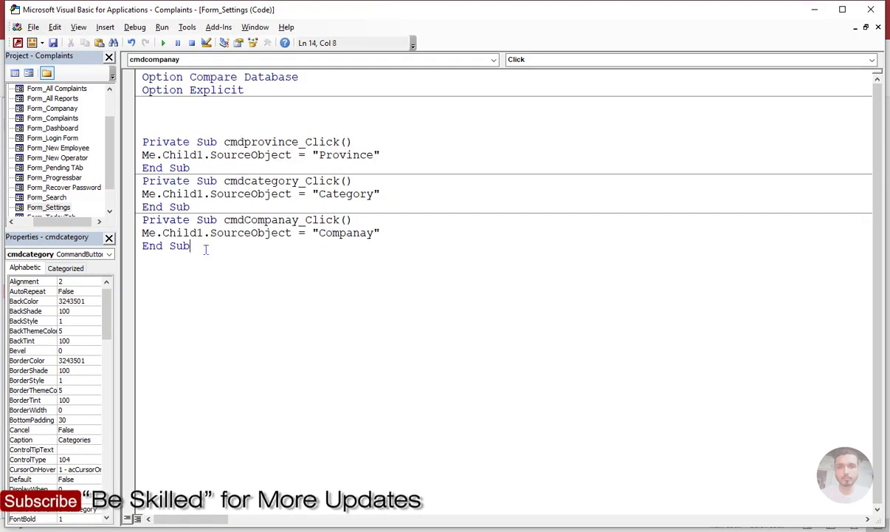
Duplicate the whole cmdCompanay_Click procedure below the original and rename the copy cmdDepartment_Click.
drag(205, 249, 141, 219)
click(152, 270)
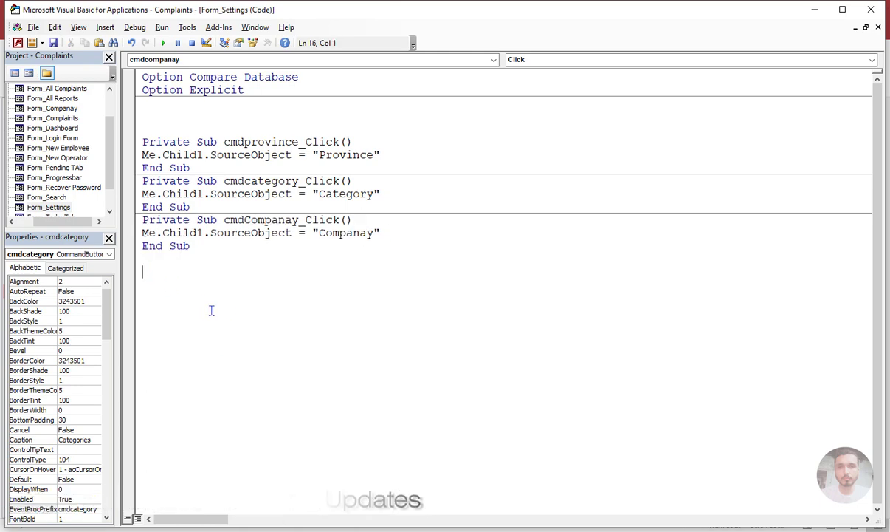
key(alt+F11)
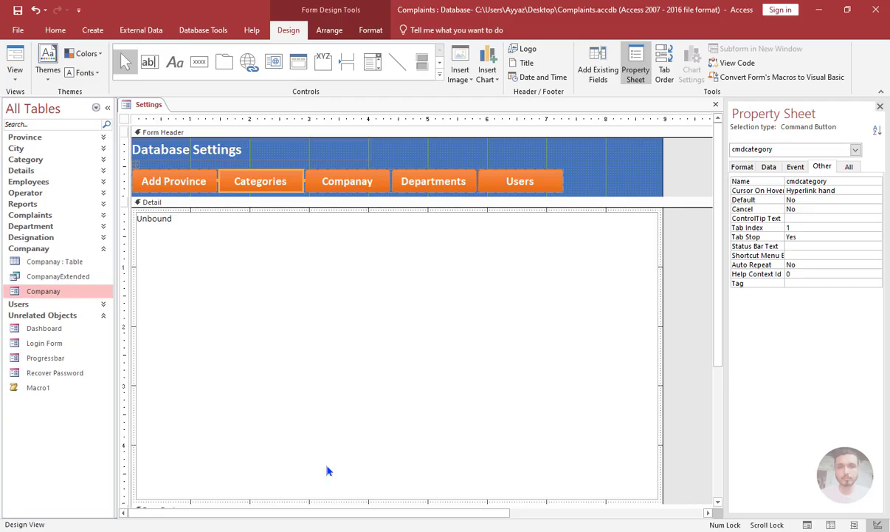
key(alt+F11)
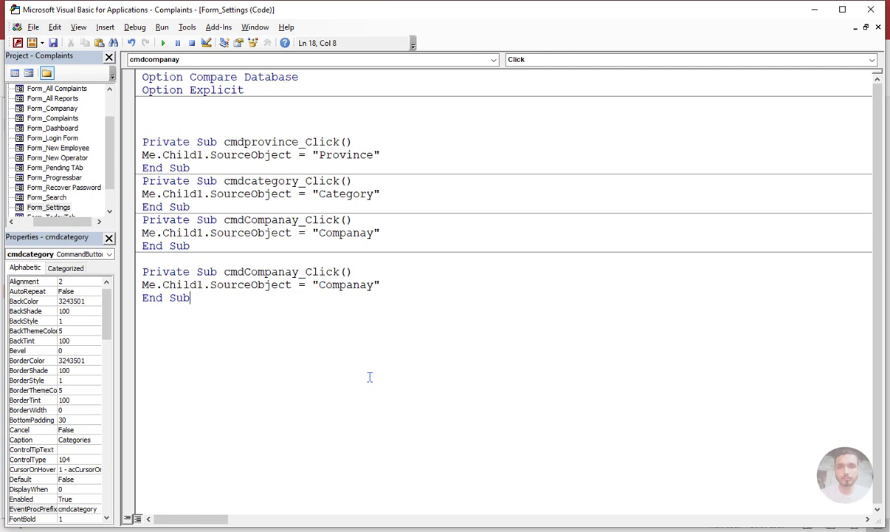
click(298, 272)
key(ctrl+shift+Left)
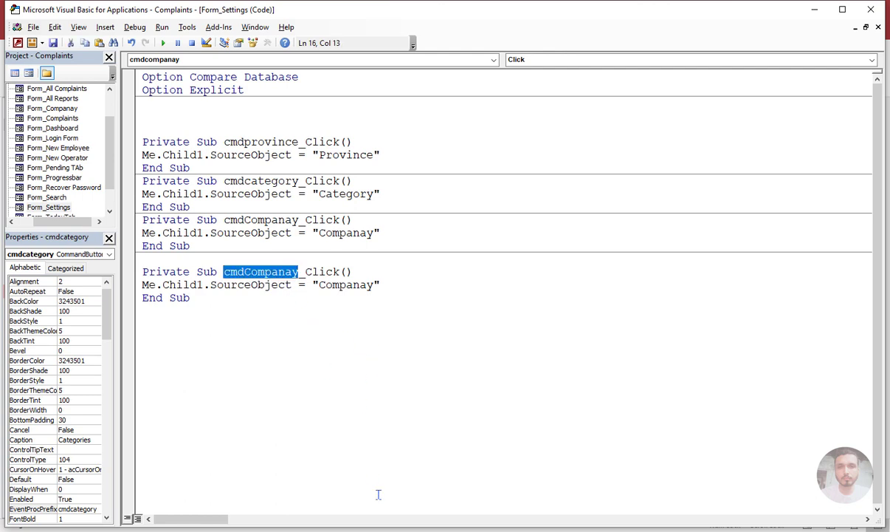
text(cmdDepartment)
key(Down)
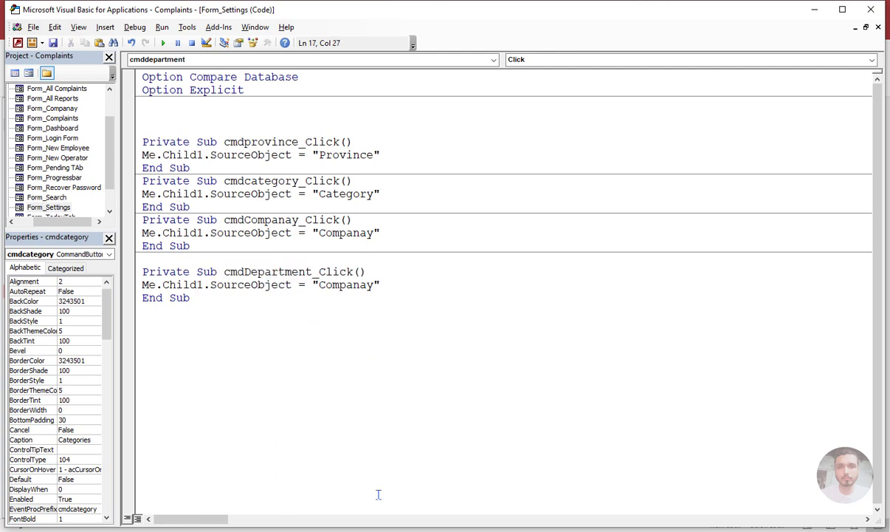
Look up the Departments form's name and set "Departments" as the source object in cmdDepartment_Click.
key(alt+Tab)
click(48, 271)
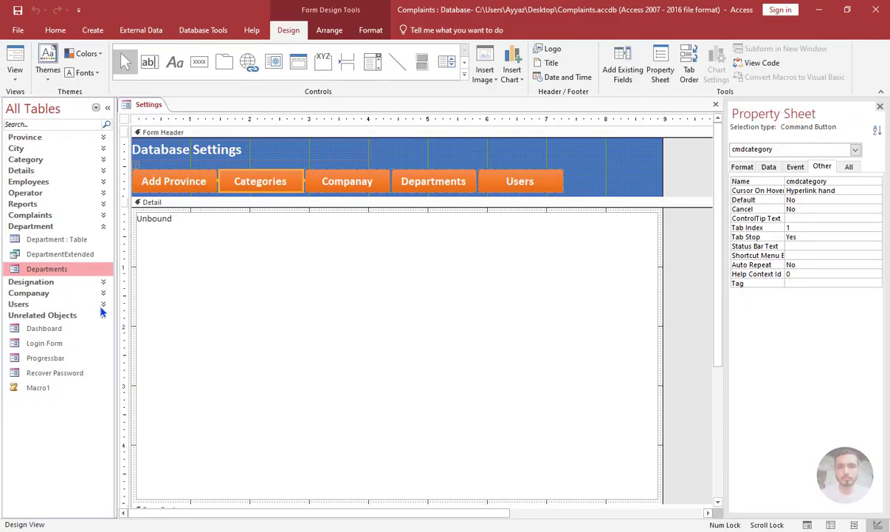
key(F2)
key(alt+Tab)
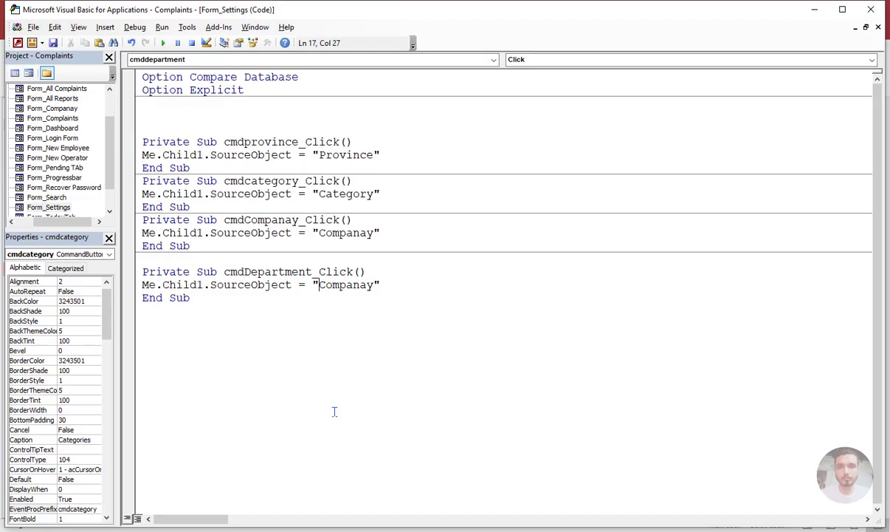
key(shift+Right)
key(shift+Right)
key(shift+Right)
key(shift+Right)
key(shift+Right)
key(shift+Right)
key(shift+Right)
key(shift+Right)
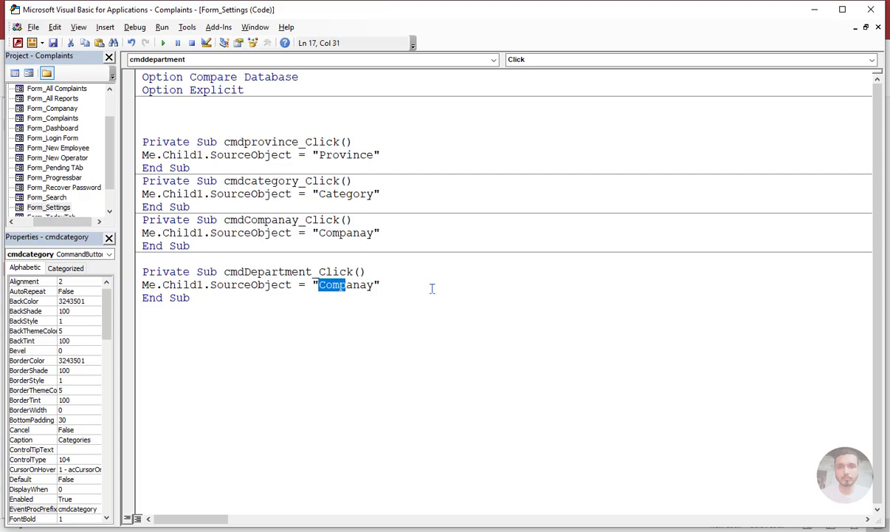
key(ctrl+v)
key(alt+Tab)
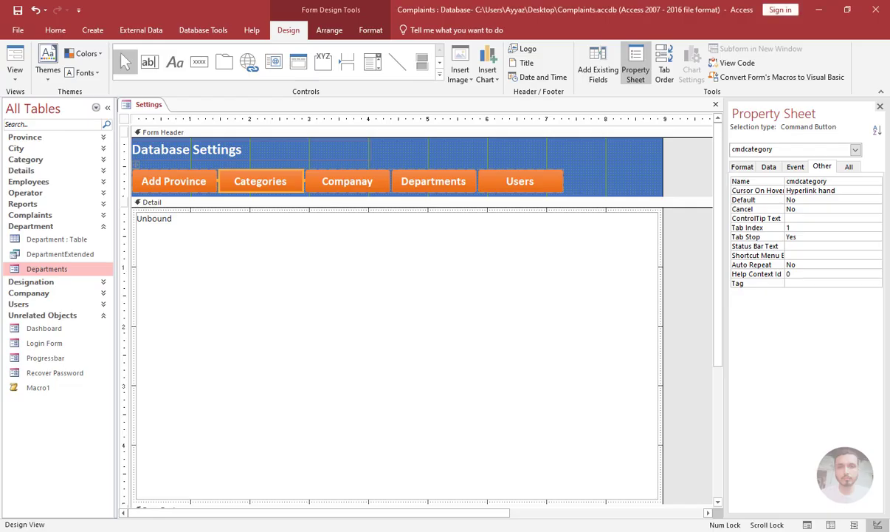
key(alt+Tab)
Duplicate the cmdDepartment_Click procedure directly below itself and rename the copy cmduser_Click after the Users button's control name.
drag(218, 304, 138, 272)
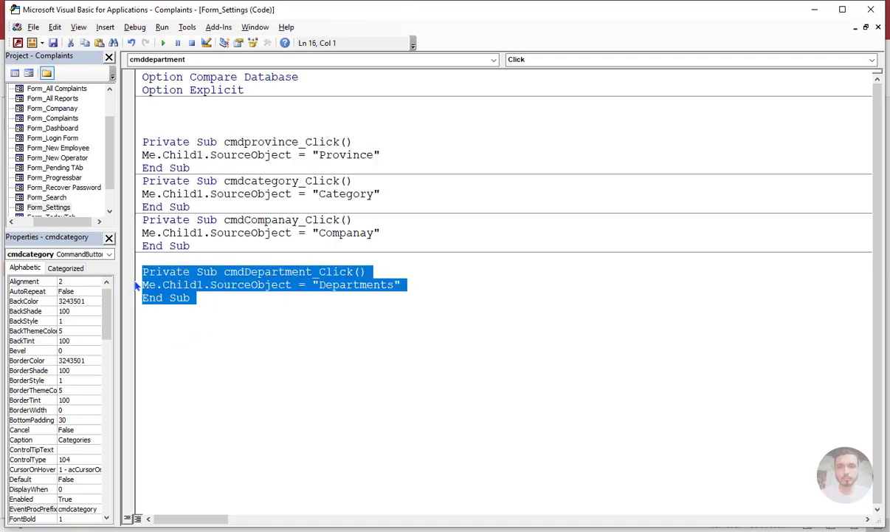
click(153, 322)
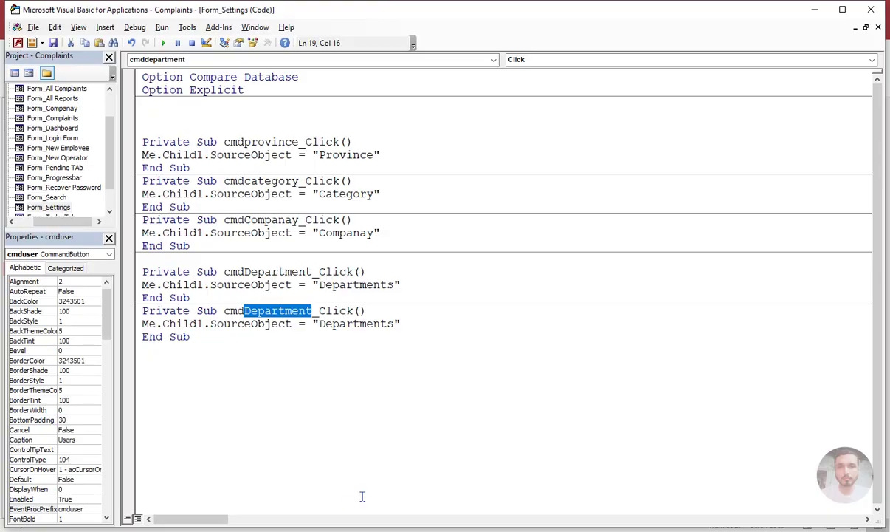
text(user)
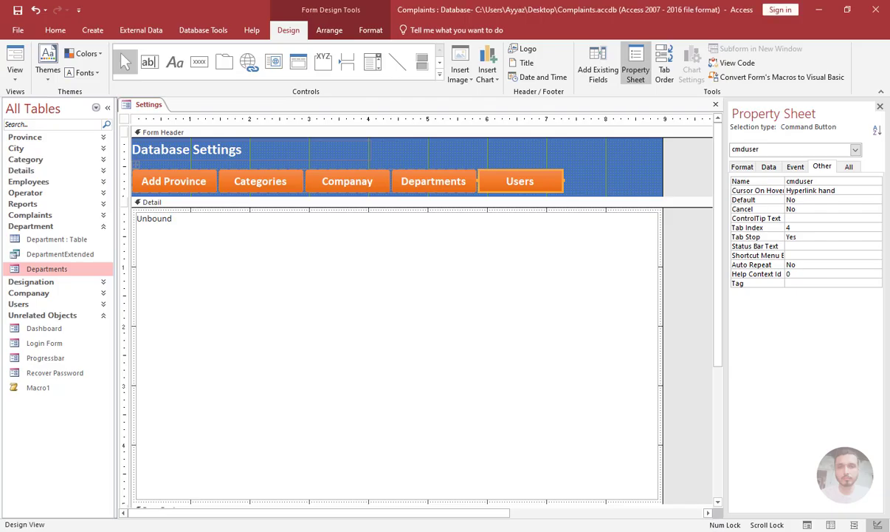
Copy the name of the form in the Users group and set "User Registration" as the source object in cmduser_Click.
click(48, 226)
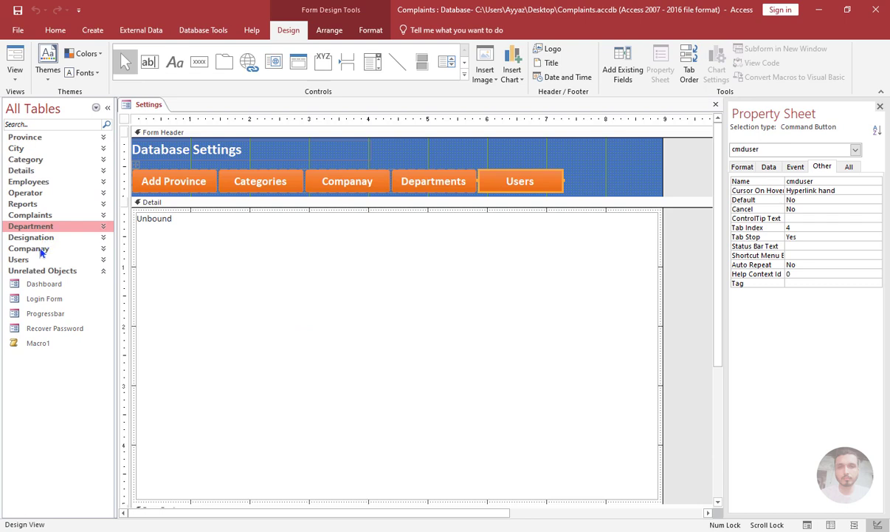
click(44, 259)
click(49, 302)
key(F2)
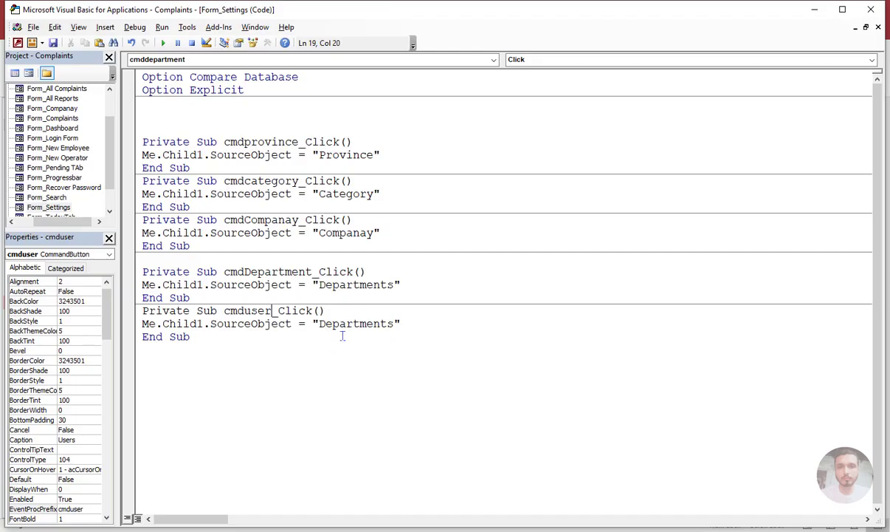
click(360, 323)
key(Left)
key(Left)
key(Left)
key(shift+Right)
key(shift+Right)
key(shift+Right)
key(shift+Right)
key(shift+Right)
key(shift+Right)
key(shift+Right)
key(shift+Right)
key(shift+Right)
key(shift+Right)
key(shift+Right)
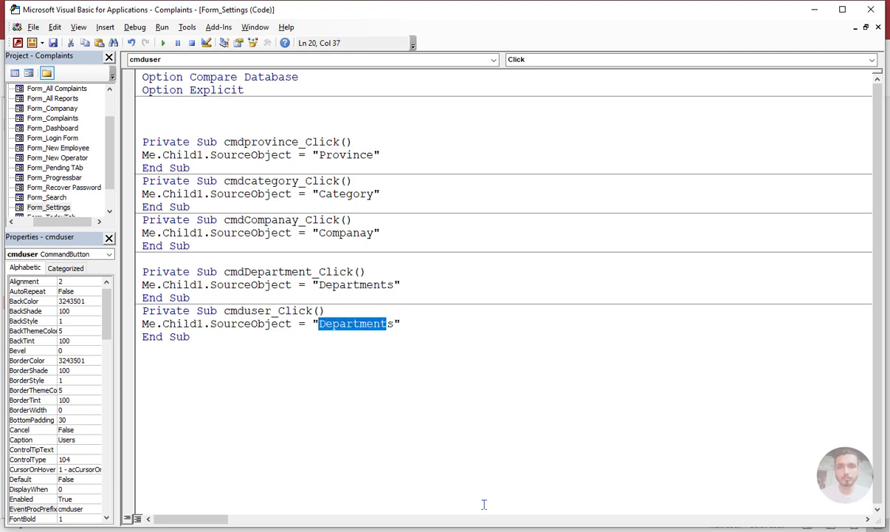
key(ctrl+v)
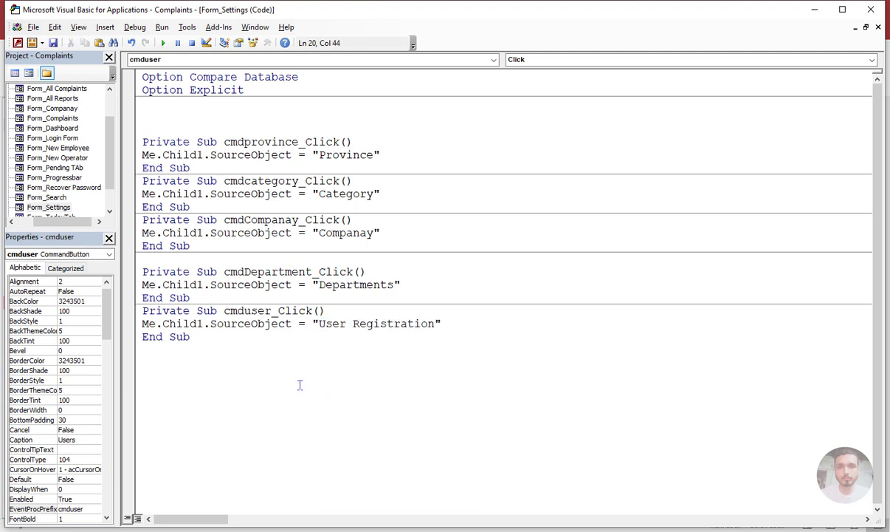
Delete one of the empty lines above the cmdprovince_Click procedure.
click(283, 363)
click(133, 29)
click(140, 41)
click(152, 116)
key(Delete)
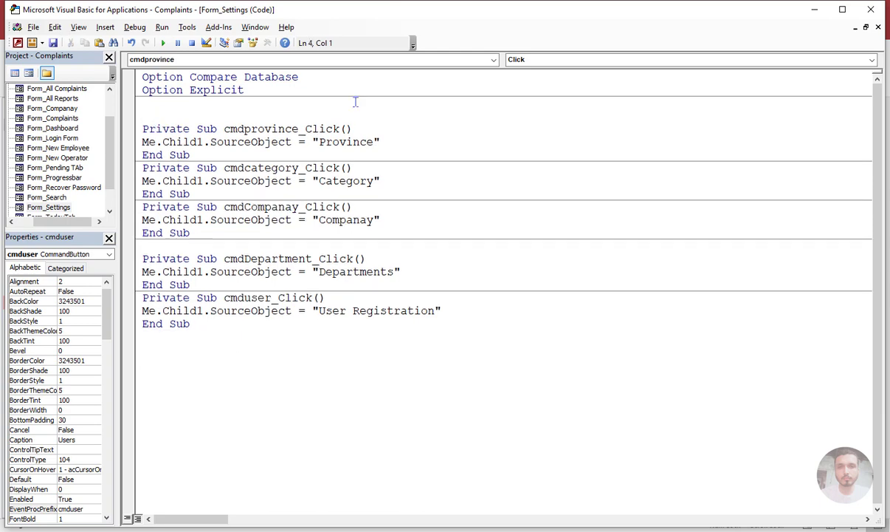
Leave the code editor, show the Settings form in Form view and collapse the navigation pane.
click(815, 9)
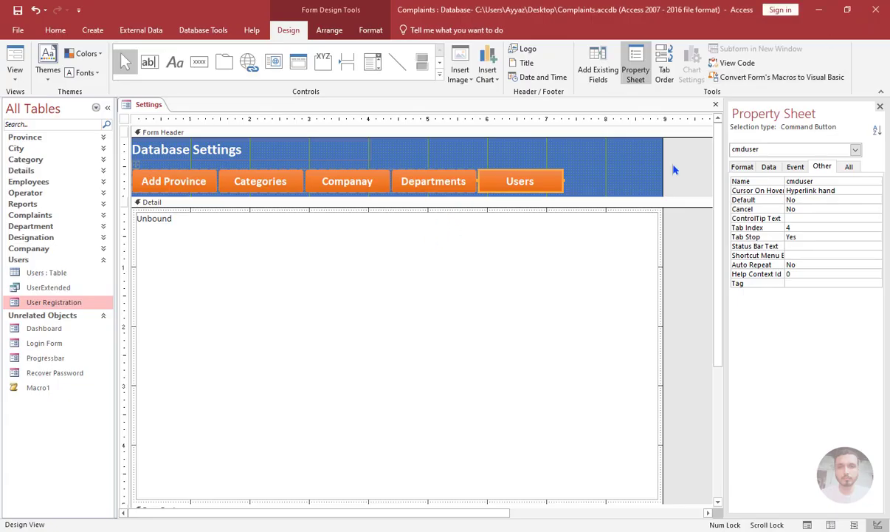
click(15, 62)
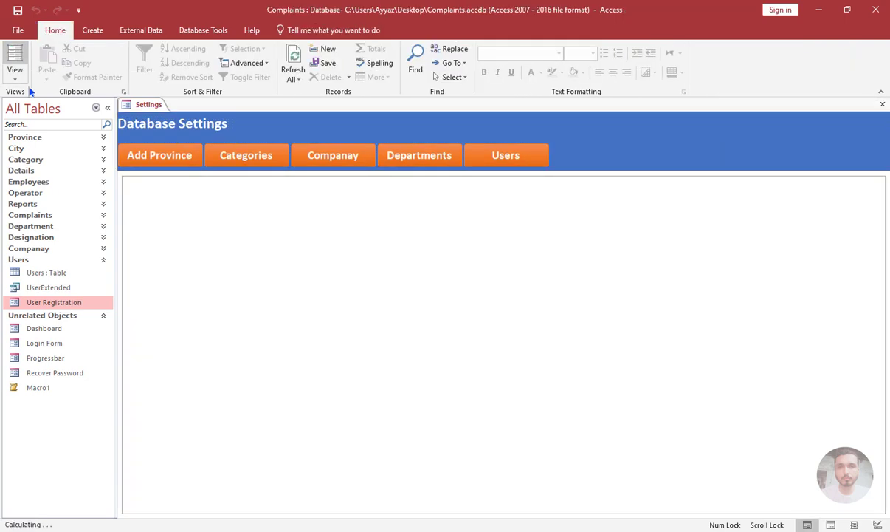
click(107, 108)
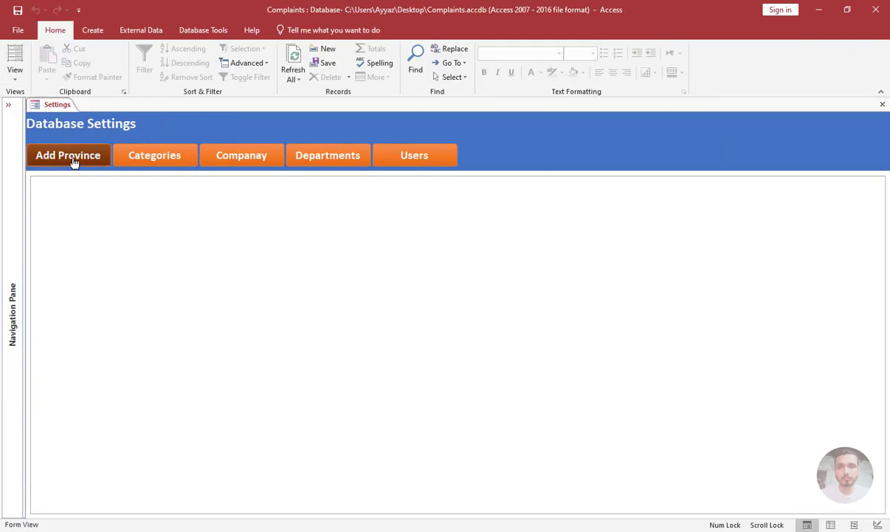
Test the Add Province, Categories, Companay, Departments and Users buttons by loading their forms into the subform, with the ribbon collapsed.
click(68, 156)
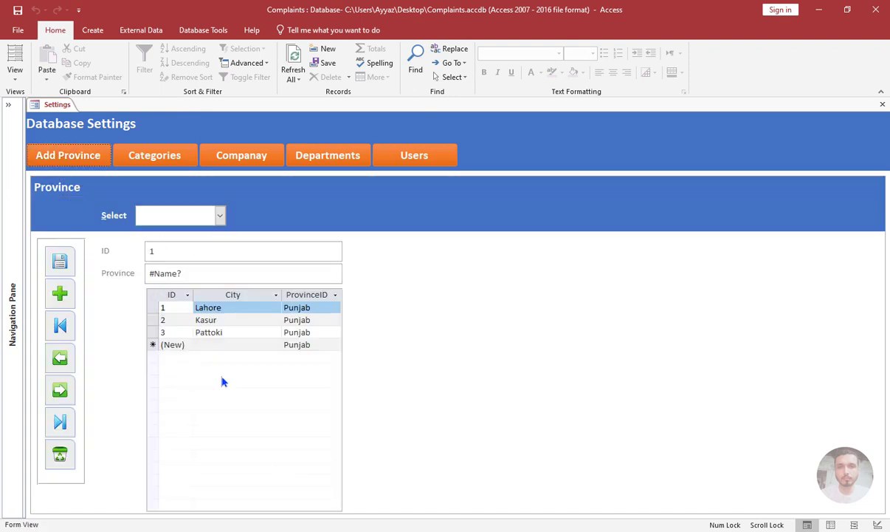
double_click(51, 28)
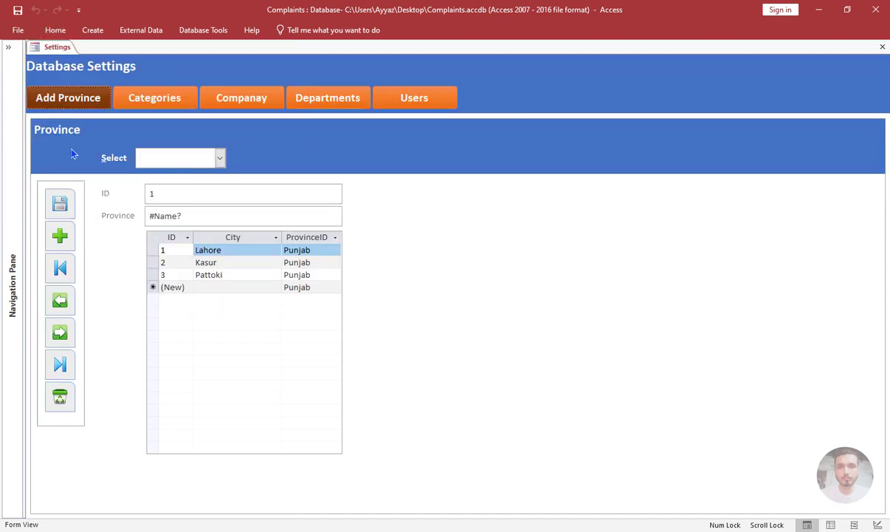
click(154, 103)
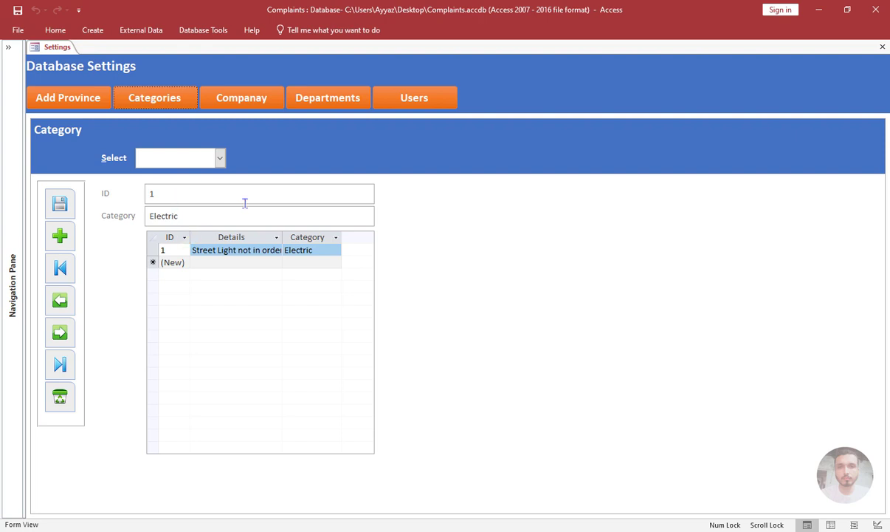
click(235, 108)
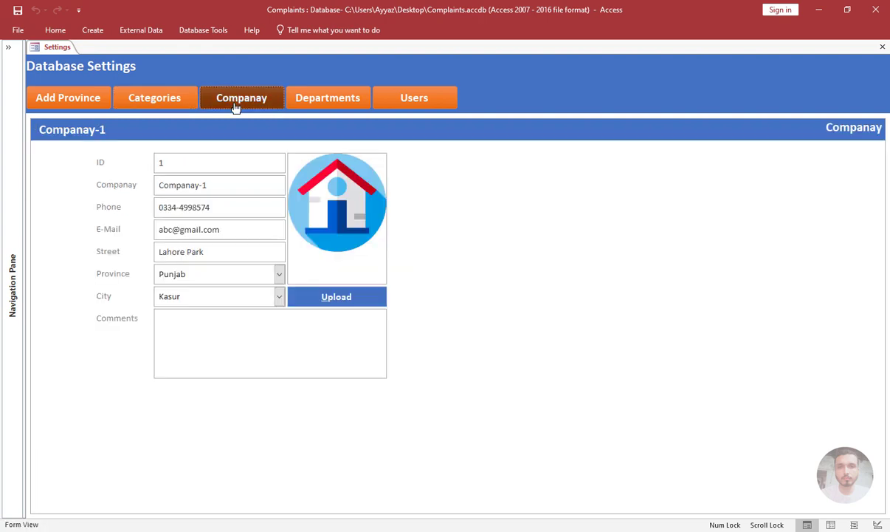
click(343, 101)
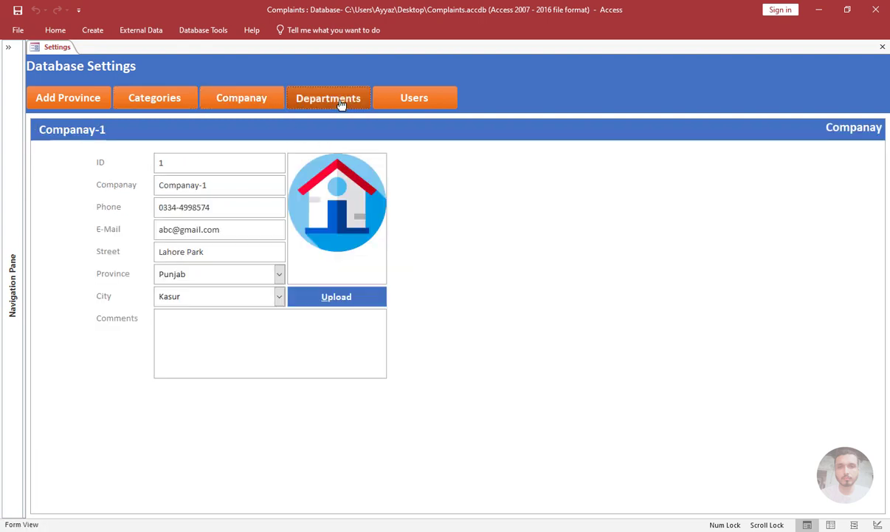
click(416, 106)
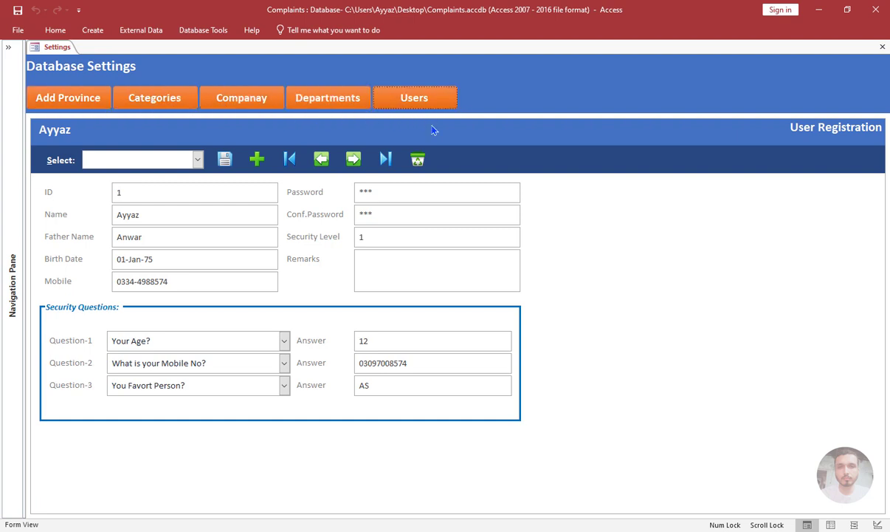
click(250, 105)
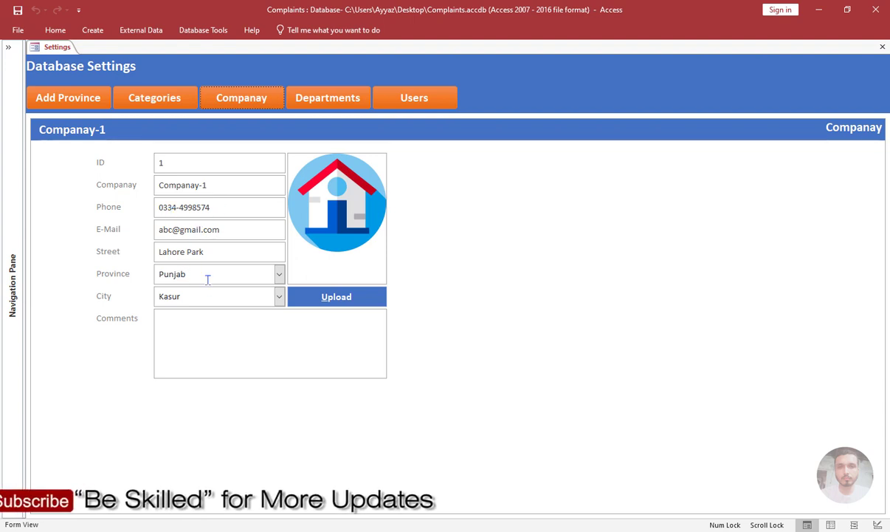
click(161, 97)
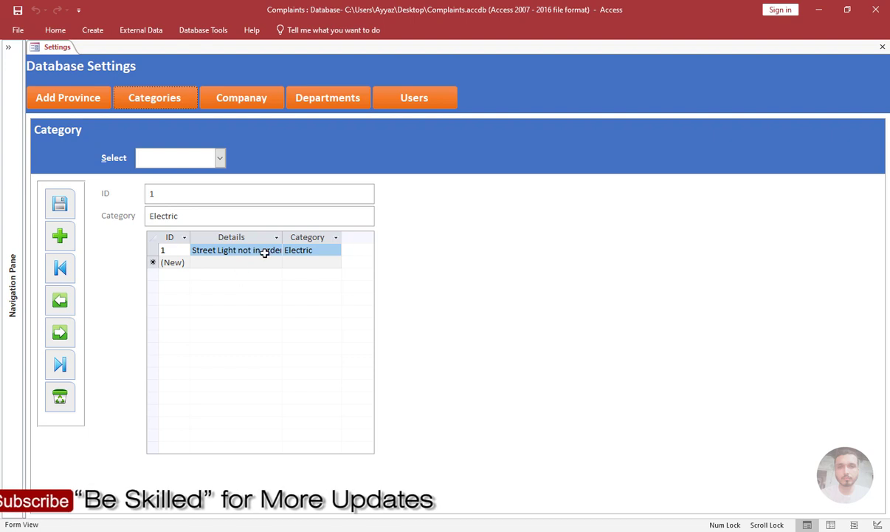
Switch the Settings form to Design view and draw a label in the form header just after the Users button.
right_click(501, 93)
click(517, 121)
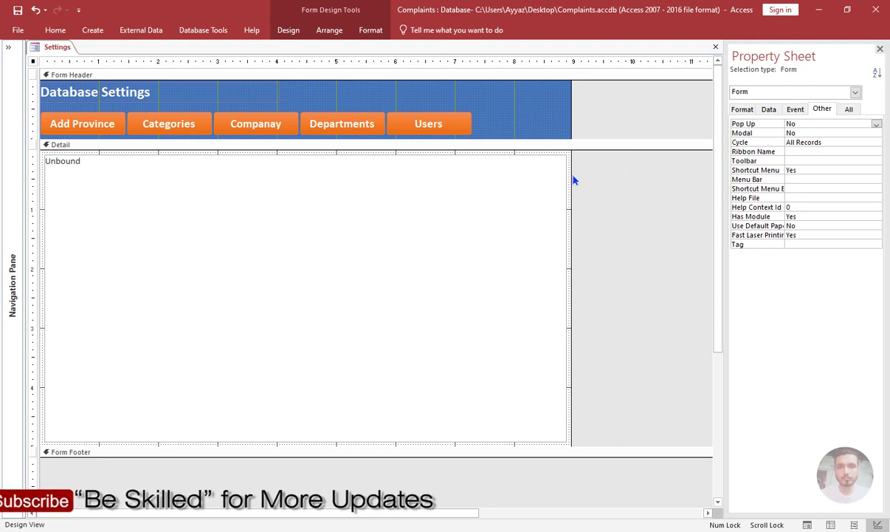
click(493, 126)
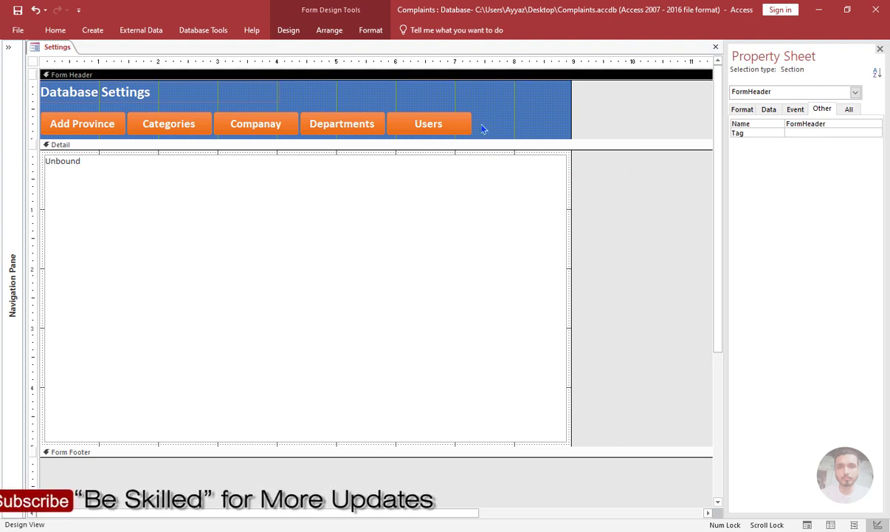
click(289, 30)
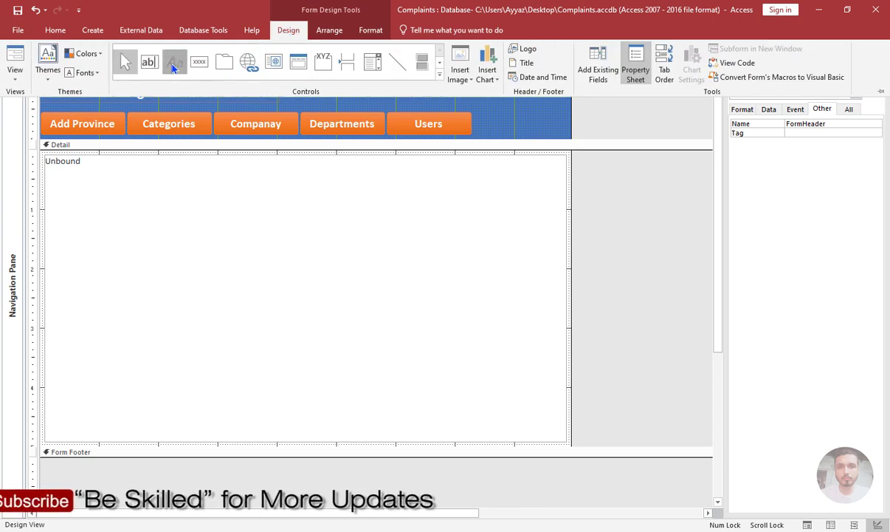
click(173, 65)
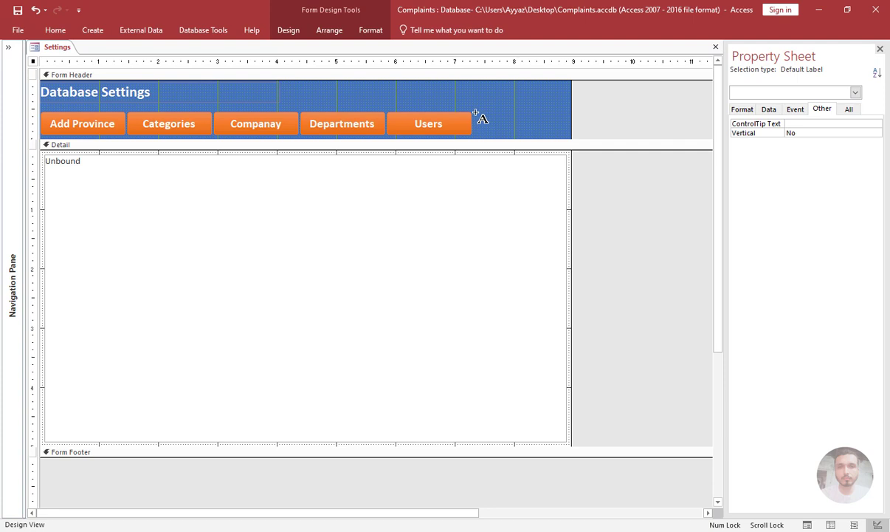
drag(476, 115, 569, 132)
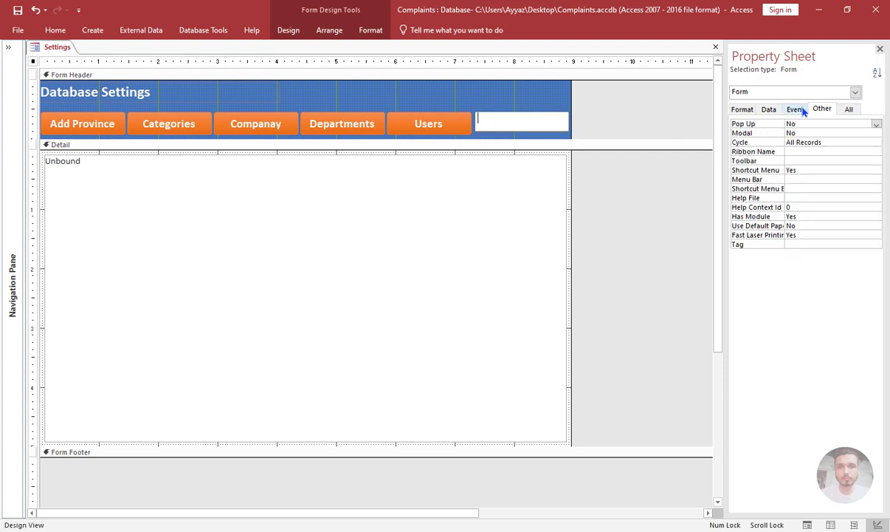
Name the new header label LBLINFO and keep it without visible caption text.
click(762, 122)
text(LBLINFO)
click(636, 218)
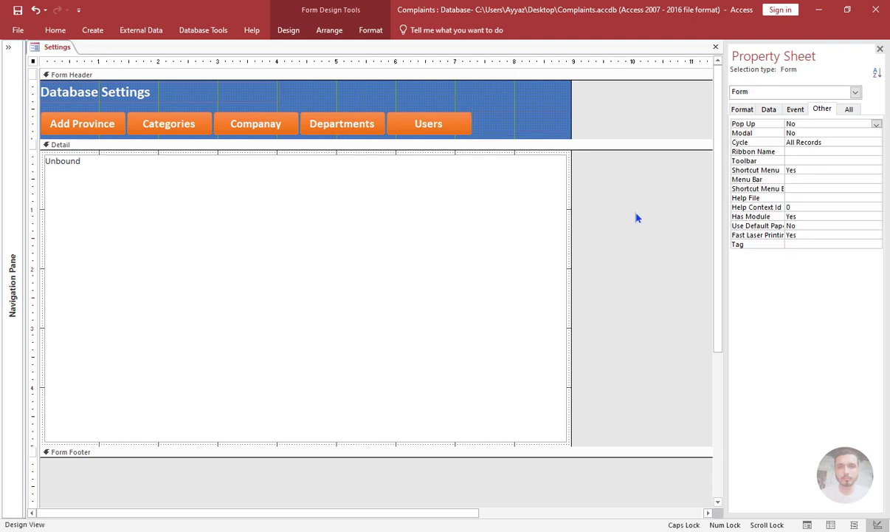
click(503, 127)
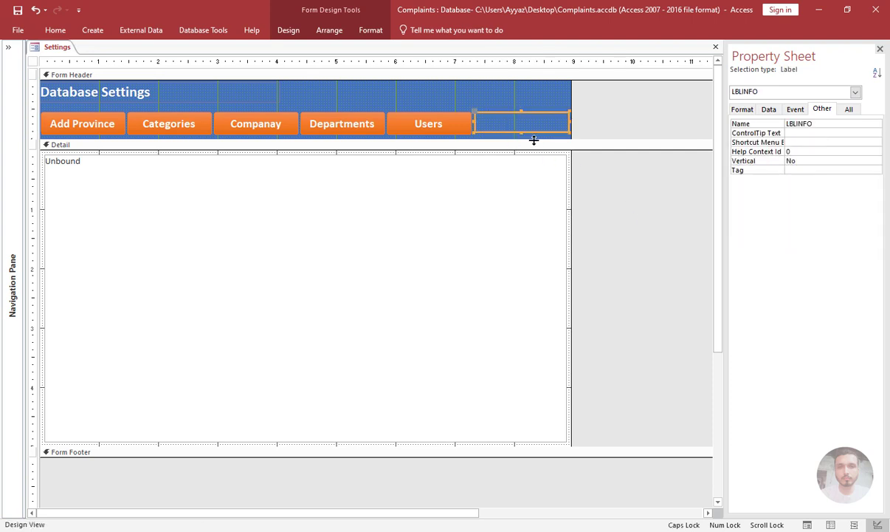
Open the click procedure of the Add Province button and insert two empty lines below its SourceObject statement.
click(71, 125)
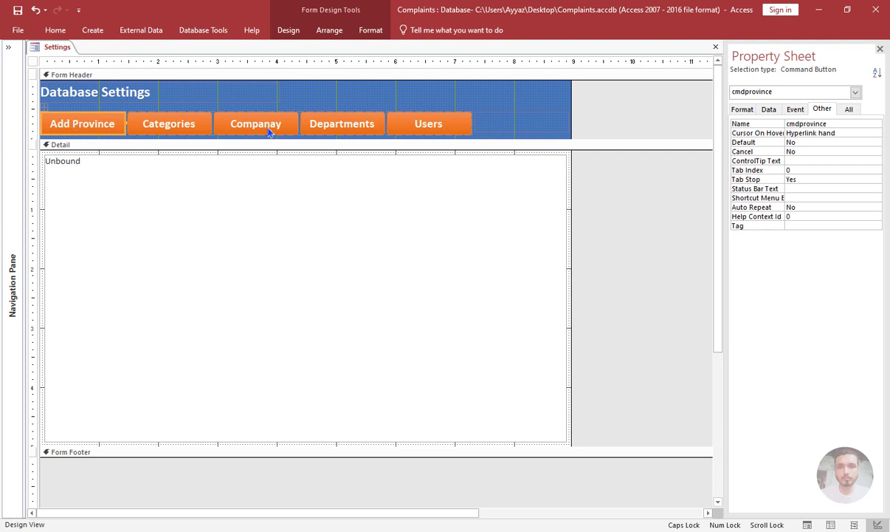
click(795, 109)
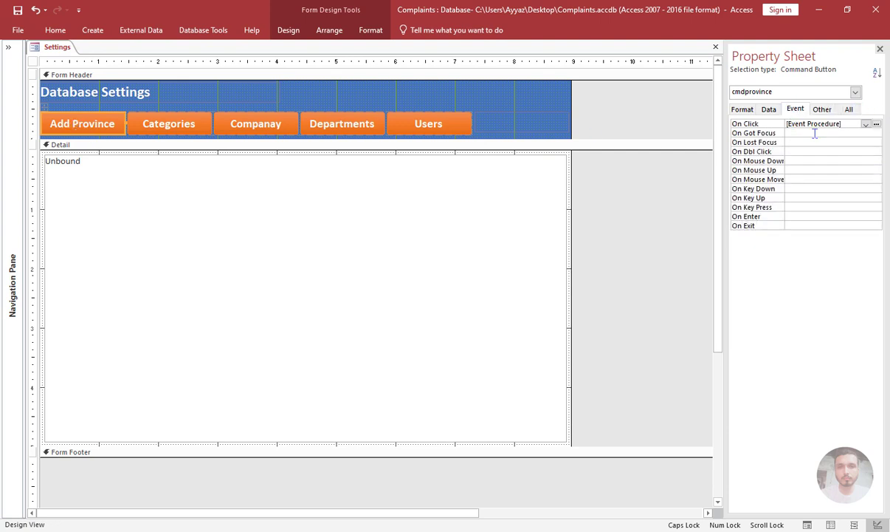
click(876, 123)
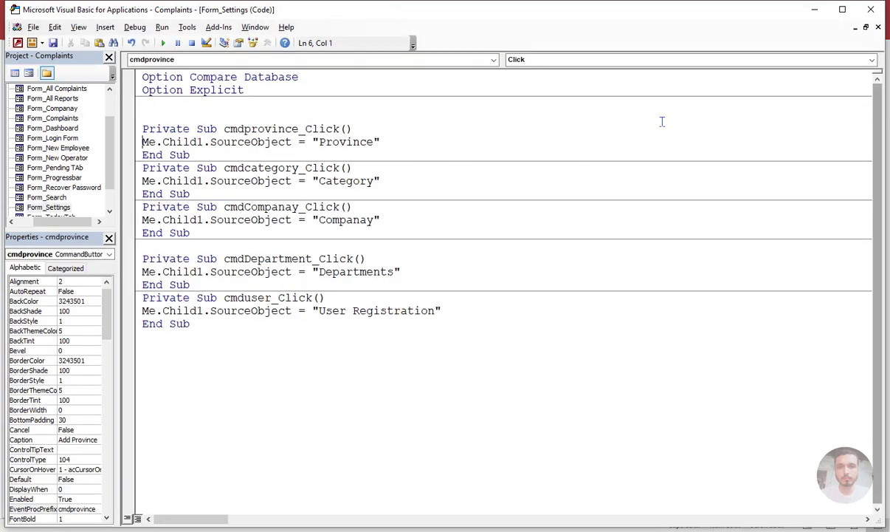
click(383, 141)
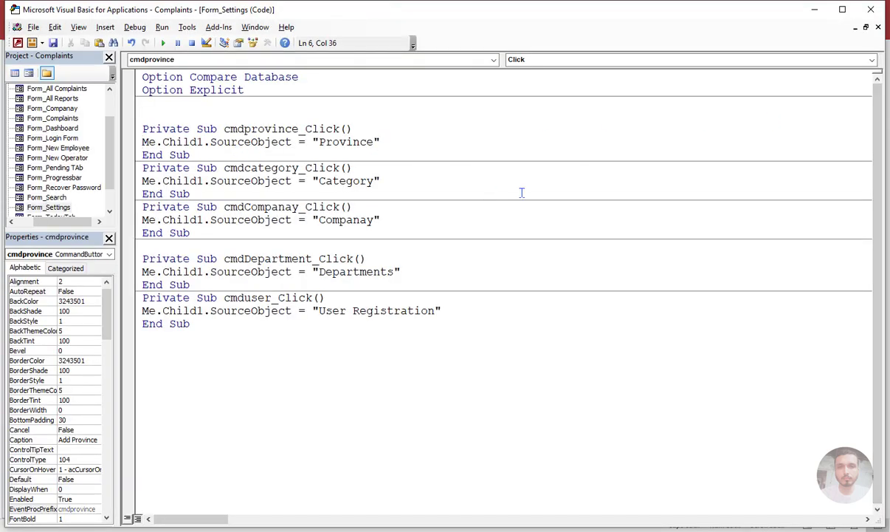
key(Return)
key(Return)
key(Up)
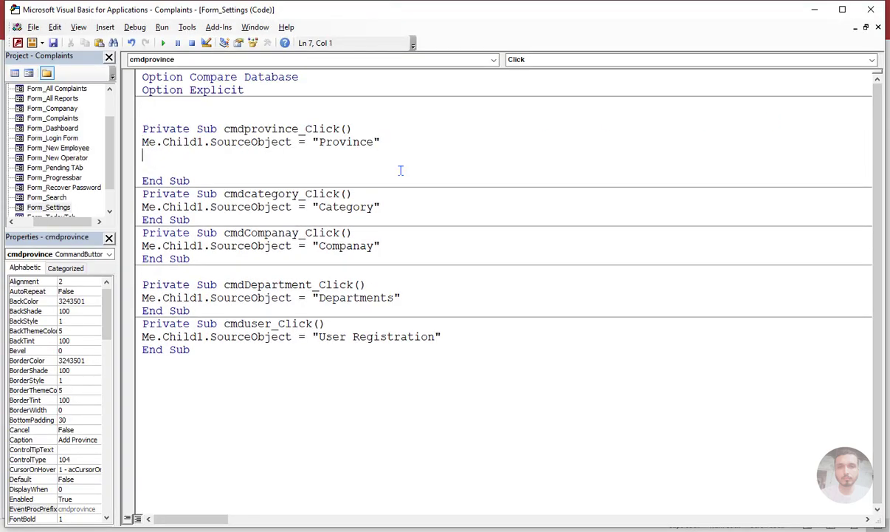
Write a statement in cmdprovince_Click that sets Me.LBLINFO.Caption to "Add New Province".
text(ME.LBL)
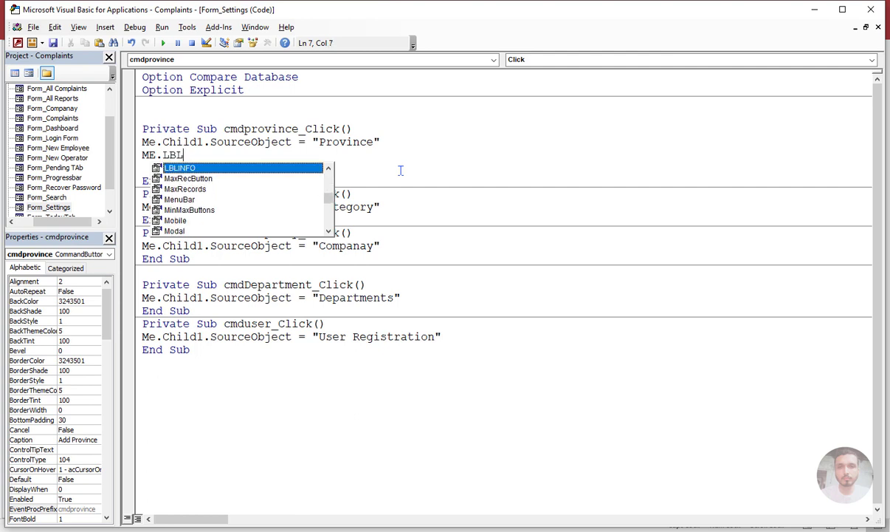
key(Tab)
text(.capt)
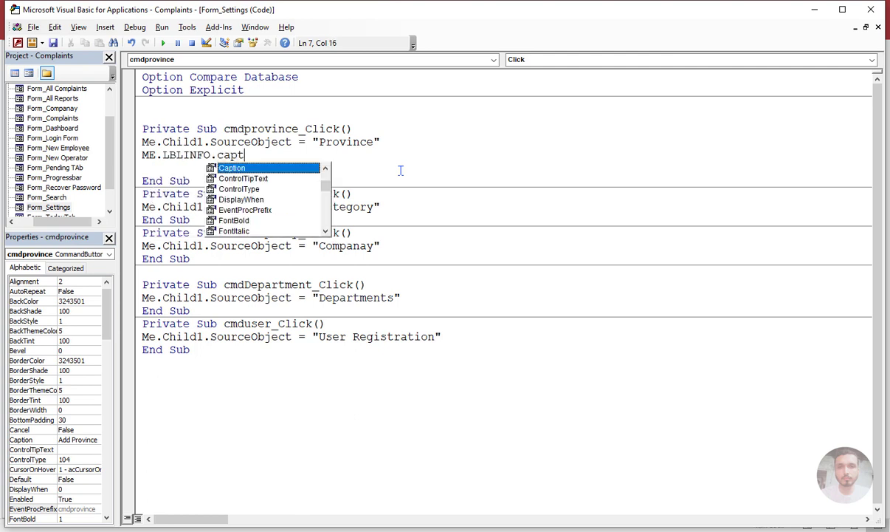
key(Tab)
text(=)
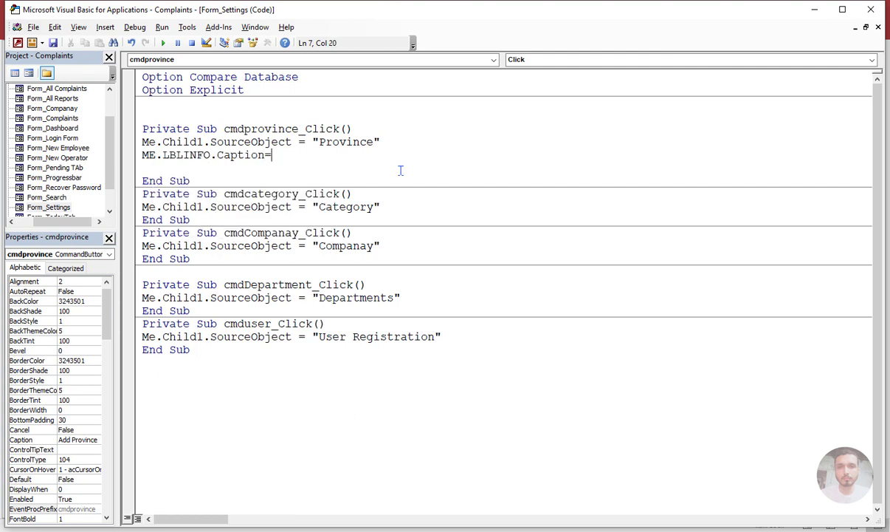
text("Add New Province")
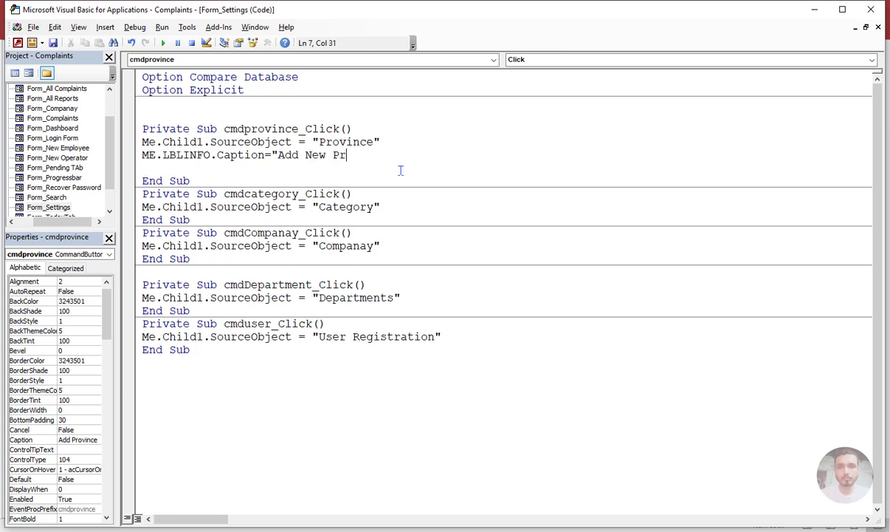
Change the LBLINFO caption text in cmdprovince_Click to "Add/Edit New Province".
click(298, 155)
text(/C)
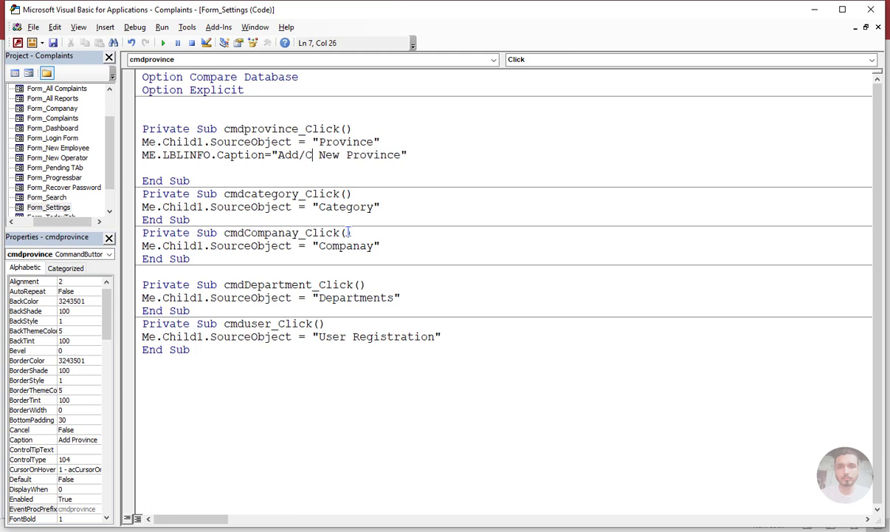
key(BackSpace)
text(Edit)
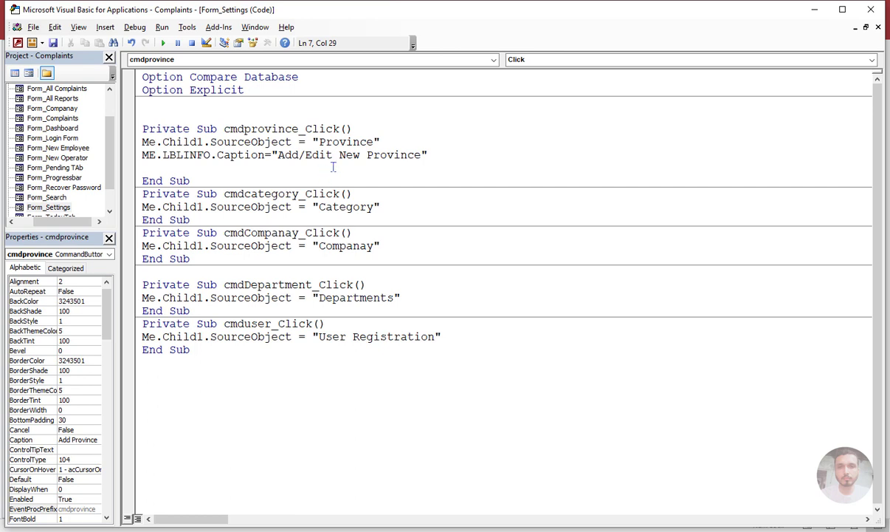
click(255, 181)
Copy the LBLINFO caption statement into cmdcategory_Click and change its text to "Add/Edit New Category".
drag(445, 157, 142, 157)
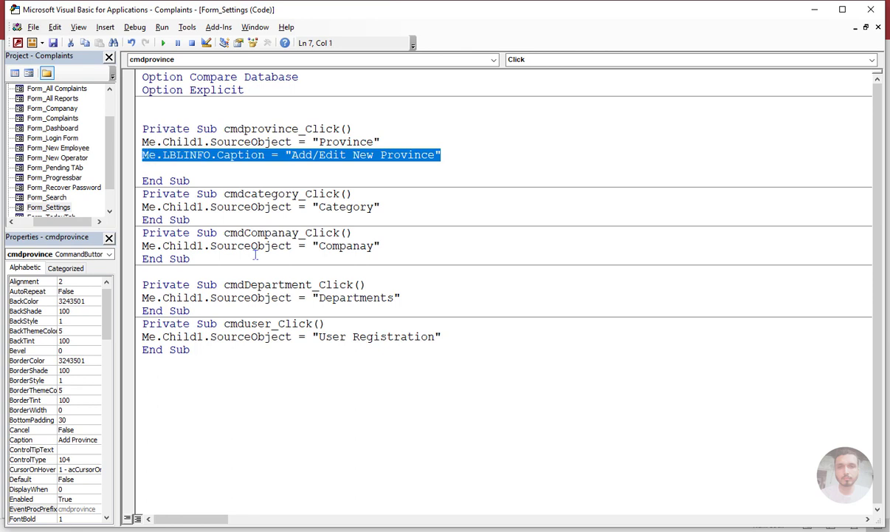
key(ctrl+c)
click(391, 214)
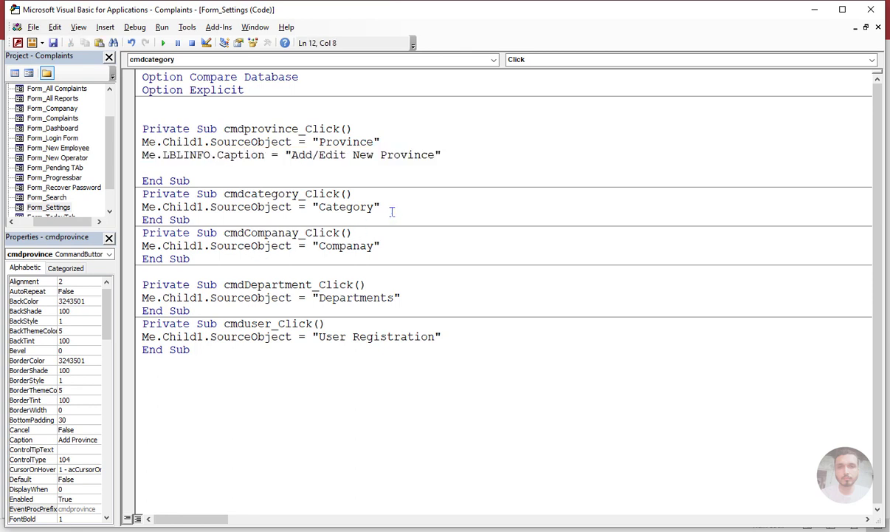
key(Return)
key(ctrl+v)
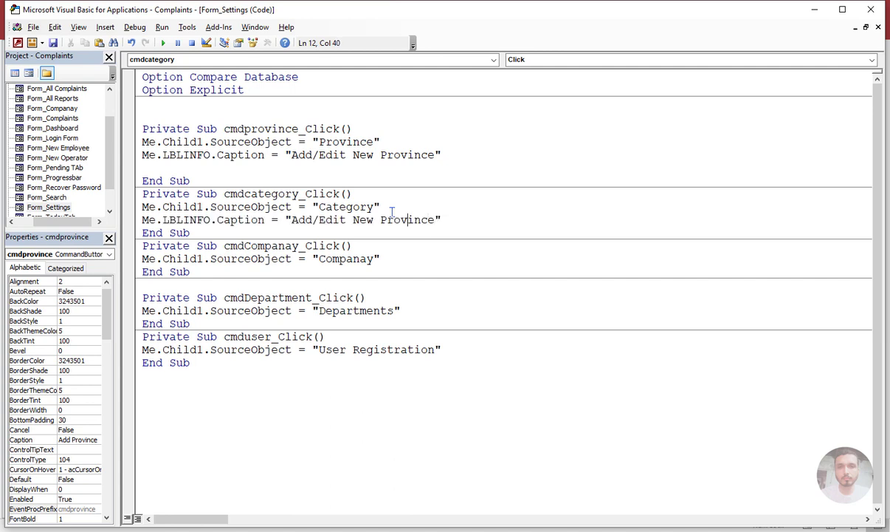
key(ctrl+Left)
key(ctrl+Left)
key(ctrl+shift+Right)
text(Category)
Paste the caption statement below the SourceObject line in cmdCompanay_Click and change its text to "Add/Edit New Companay".
click(380, 258)
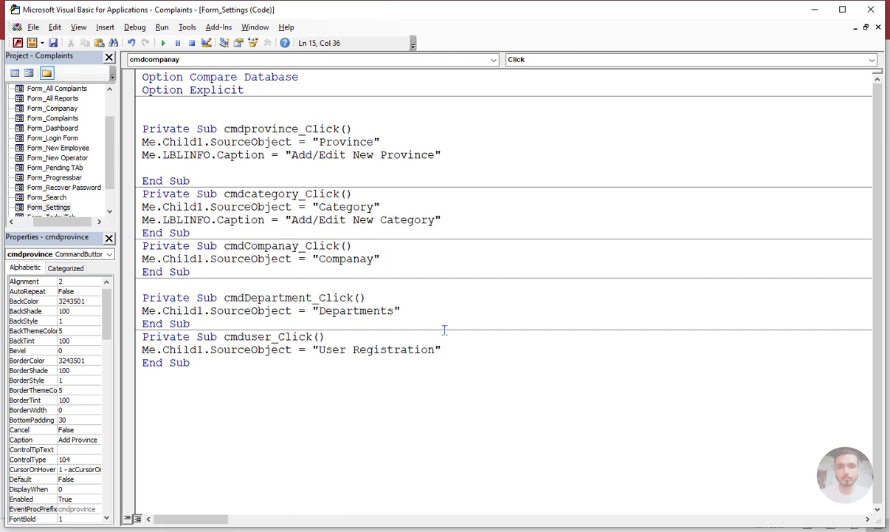
key(Return)
key(ctrl+v)
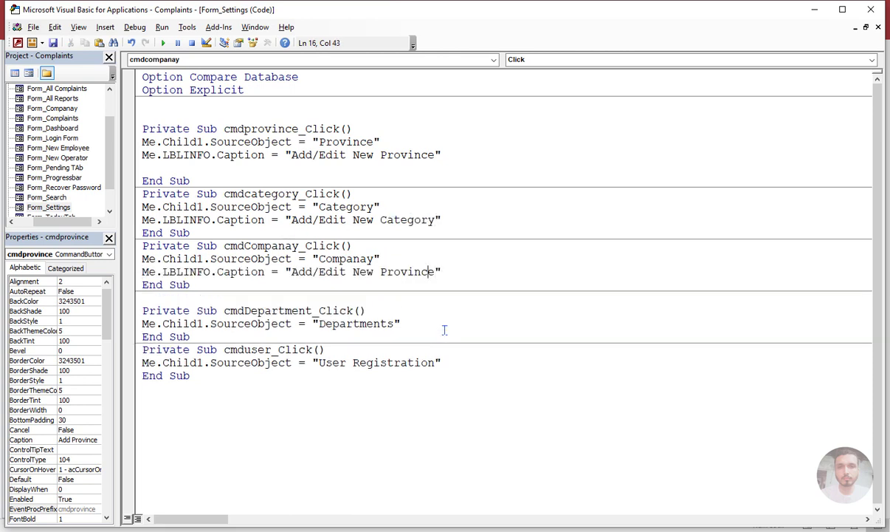
key(shift+Left)
key(shift+Left)
key(shift+Left)
key(shift+Left)
key(shift+Left)
key(shift+Left)
key(shift+Left)
key(shift+Left)
text(Companay)
Paste the caption statement below the SourceObject line in cmdDepartment_Click and change its text to "Add/Edit New Department".
click(419, 323)
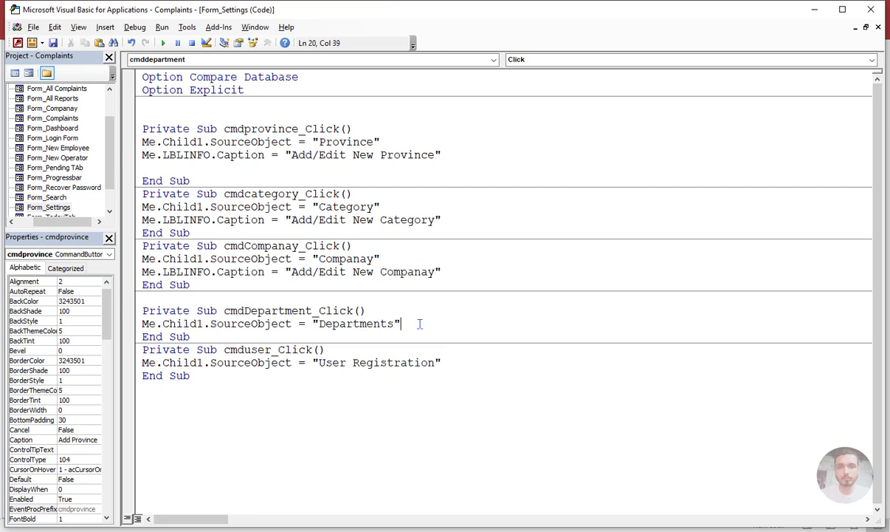
key(Return)
key(ctrl+v)
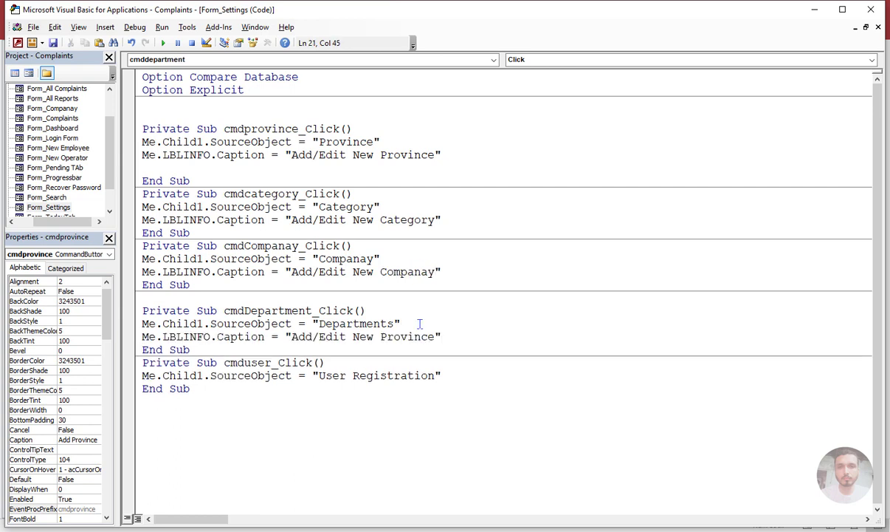
key(shift+Left)
key(shift+Left)
key(shift+Left)
key(shift+Left)
key(shift+Left)
key(shift+Left)
key(shift+Left)
key(shift+Left)
text(Department)
Paste the caption statement into cmduser_Click with the text "Add/Edit User" and drop the word "New" from the other captions.
click(452, 371)
key(Return)
key(ctrl+v)
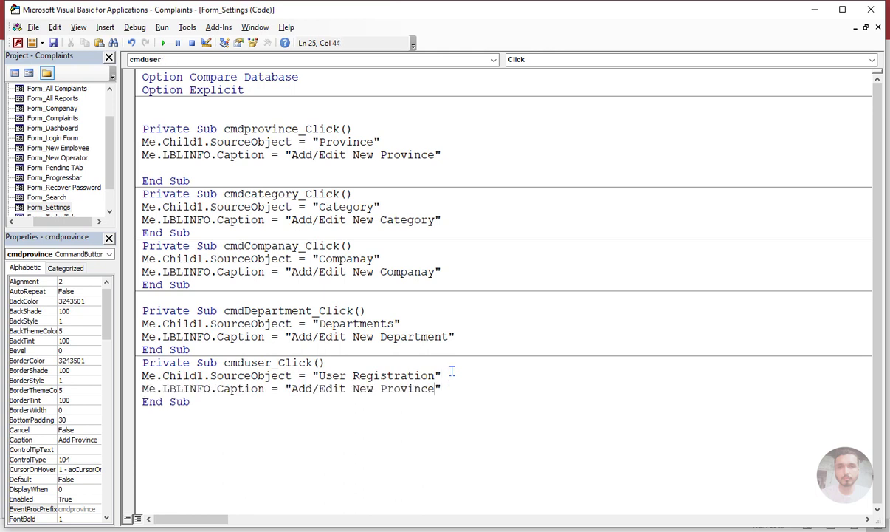
key(shift+Left)
key(shift+Left)
key(shift+Left)
key(shift+Left)
key(shift+Left)
key(shift+Left)
key(shift+Left)
key(shift+Left)
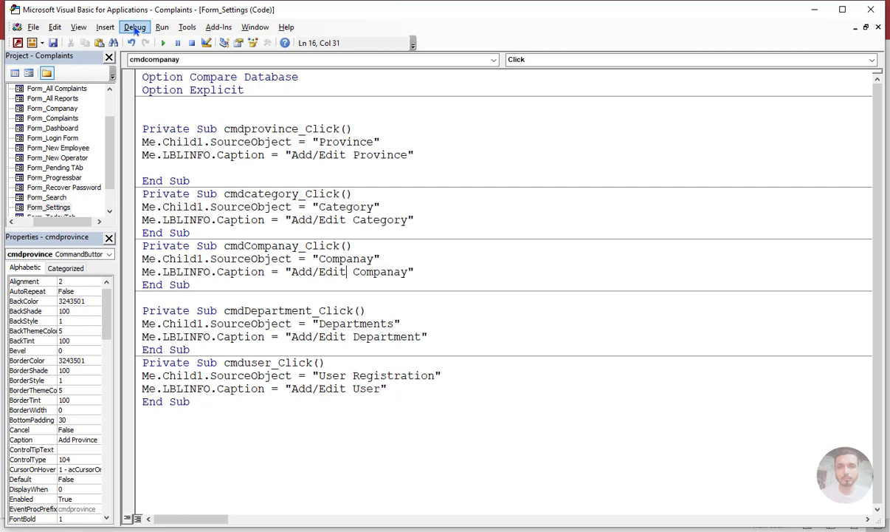
Compile the VBA code and test the Add Province button with the Settings form in Form view.
click(135, 28)
click(172, 41)
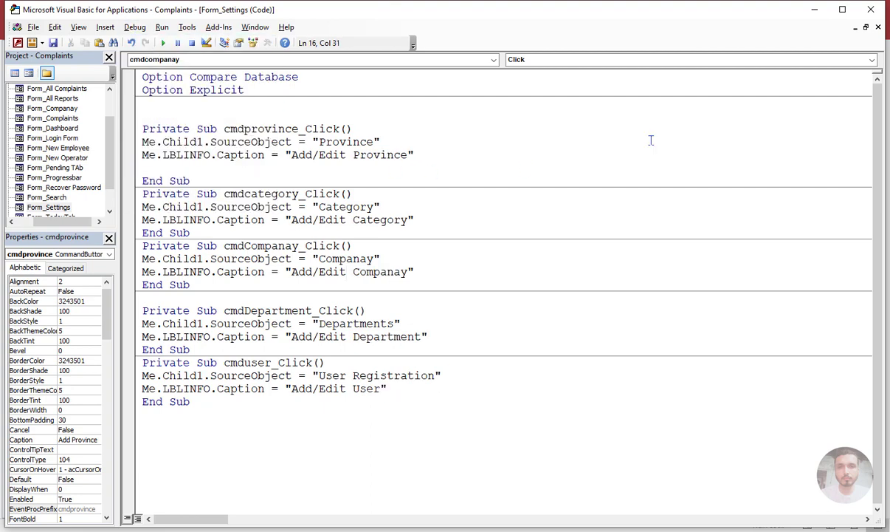
click(812, 12)
click(604, 175)
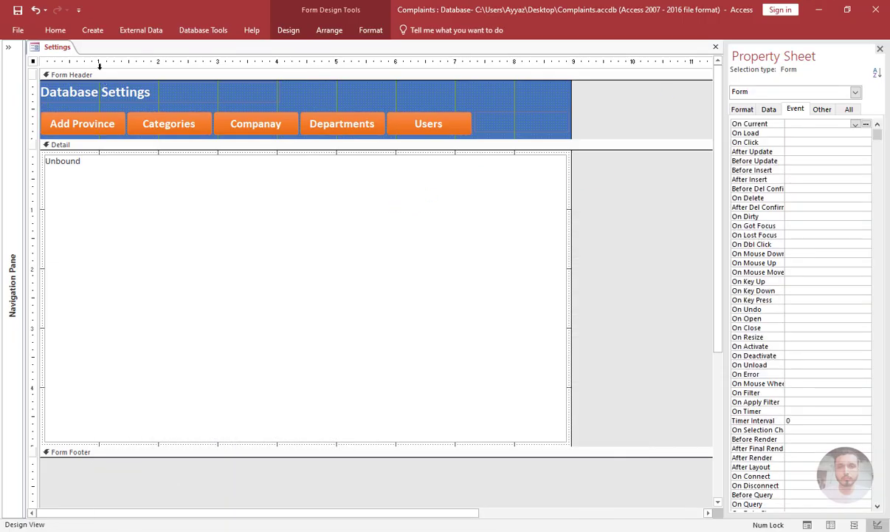
click(55, 29)
click(14, 53)
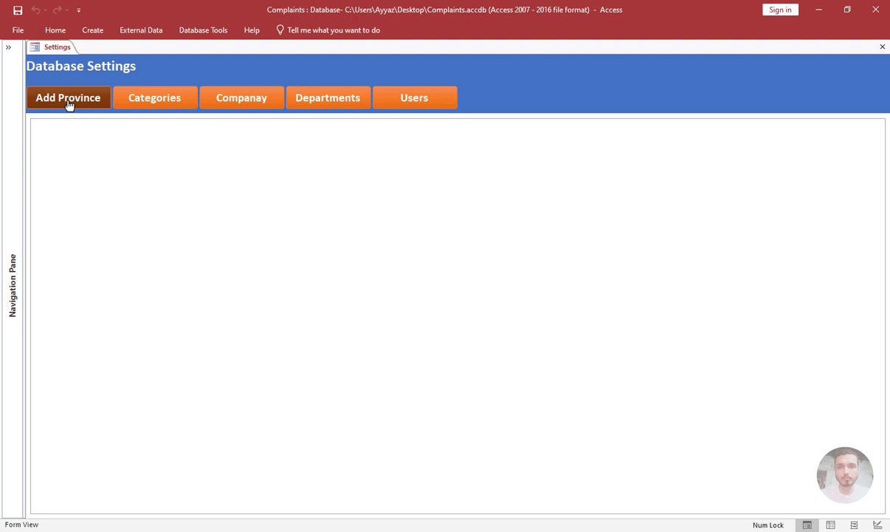
click(67, 104)
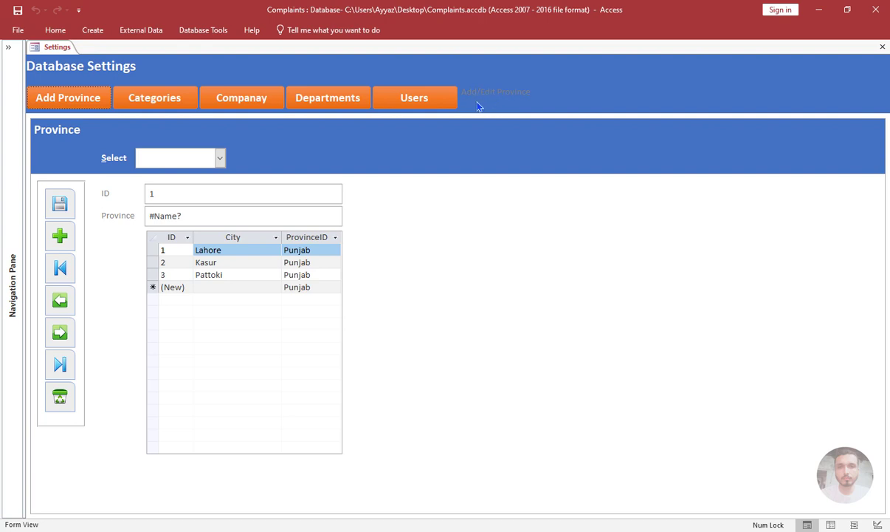
Return the Settings form to Design view, make the LBLINFO label bold and set its control margins to Wide.
right_click(537, 92)
click(595, 137)
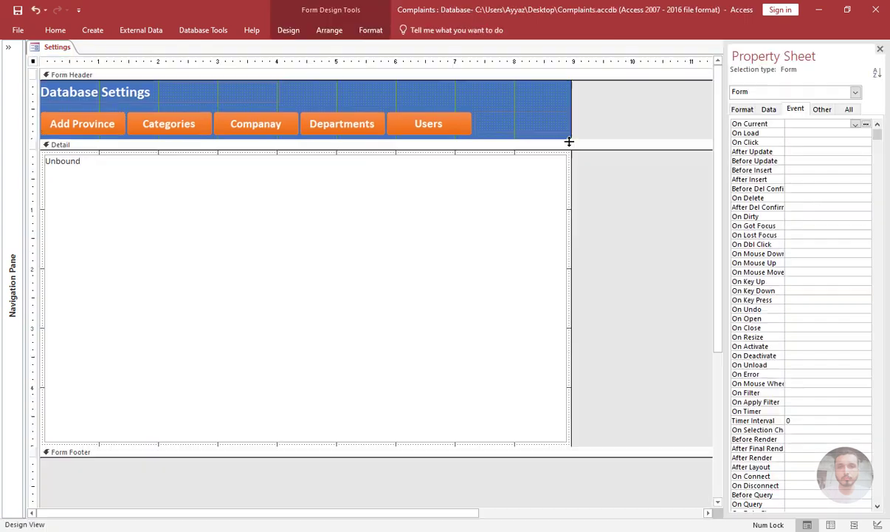
click(523, 129)
click(371, 31)
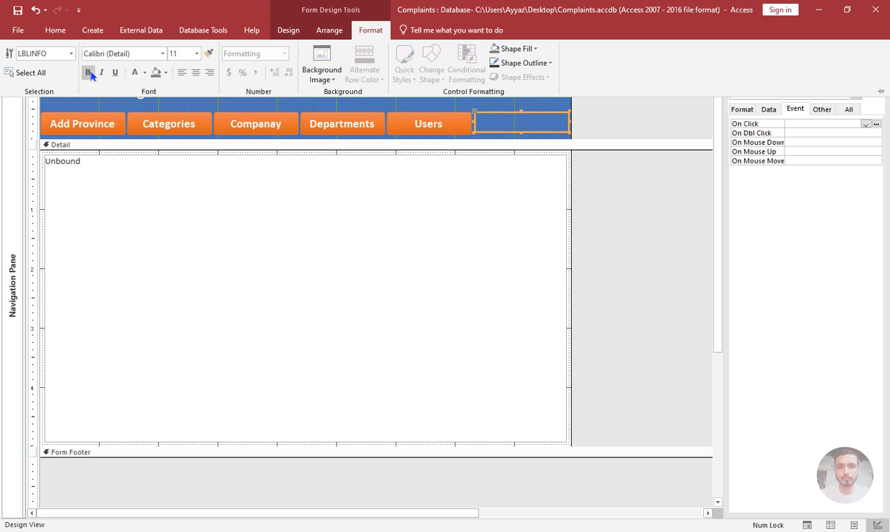
click(88, 73)
click(338, 30)
click(478, 71)
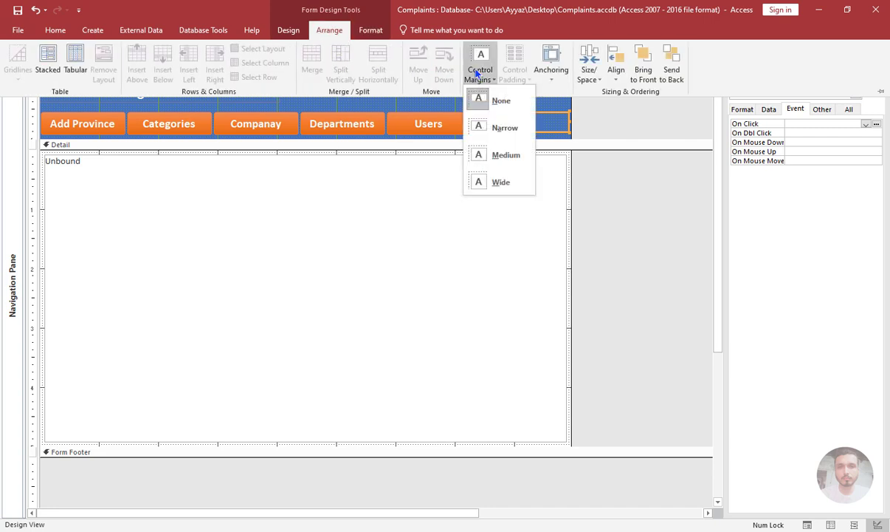
click(479, 181)
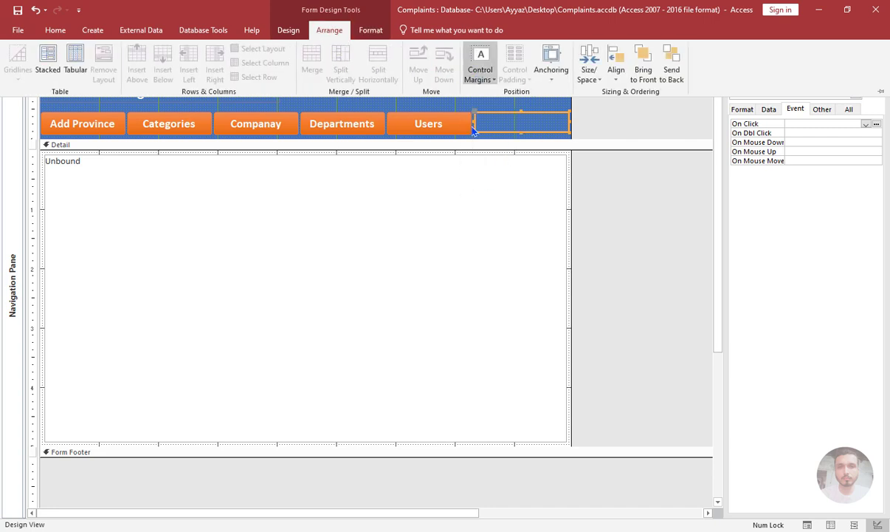
Anchor the LBLINFO label with Stretch Across Top and collapse the ribbon.
click(549, 72)
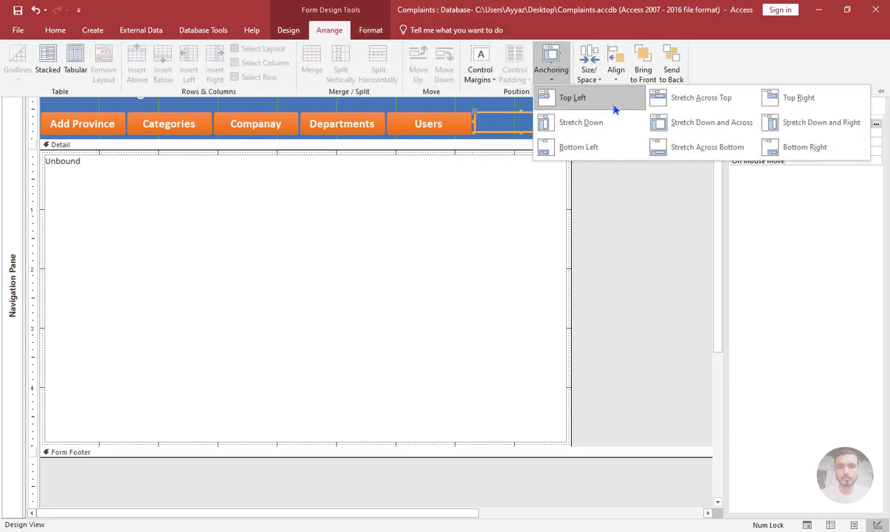
click(680, 104)
key(ctrl+F1)
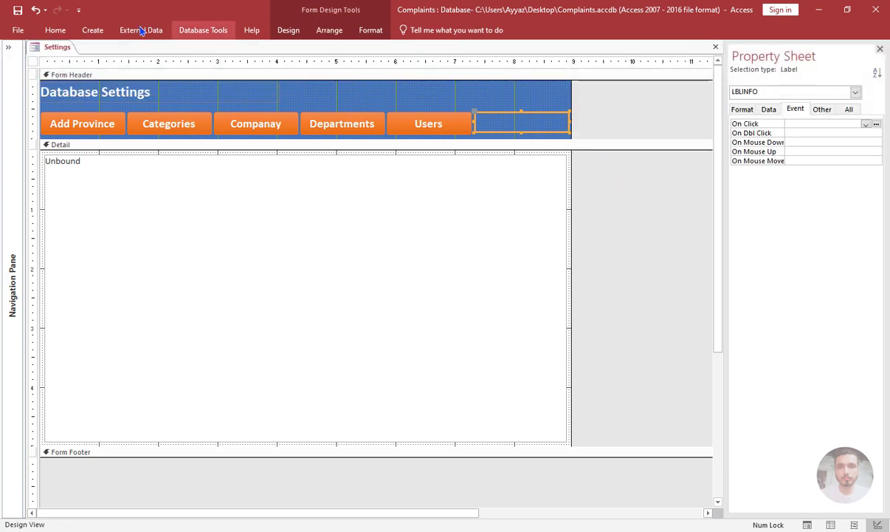
Show the Settings form in Form view and test the Add Province, Categories, Companay, Departments and Users buttons.
click(57, 31)
click(16, 59)
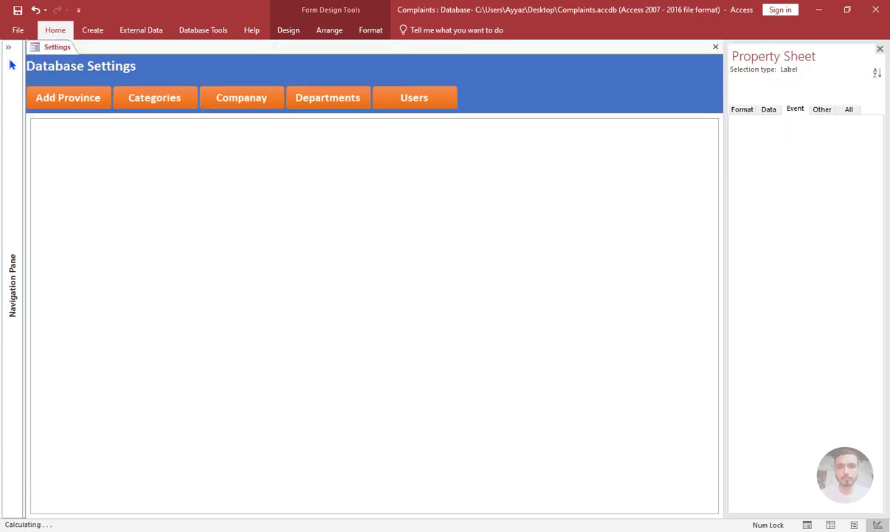
click(63, 106)
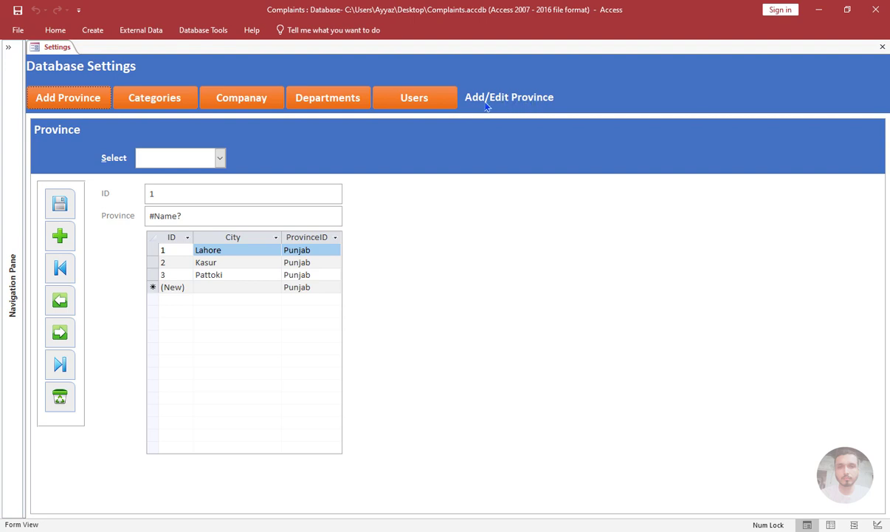
click(177, 106)
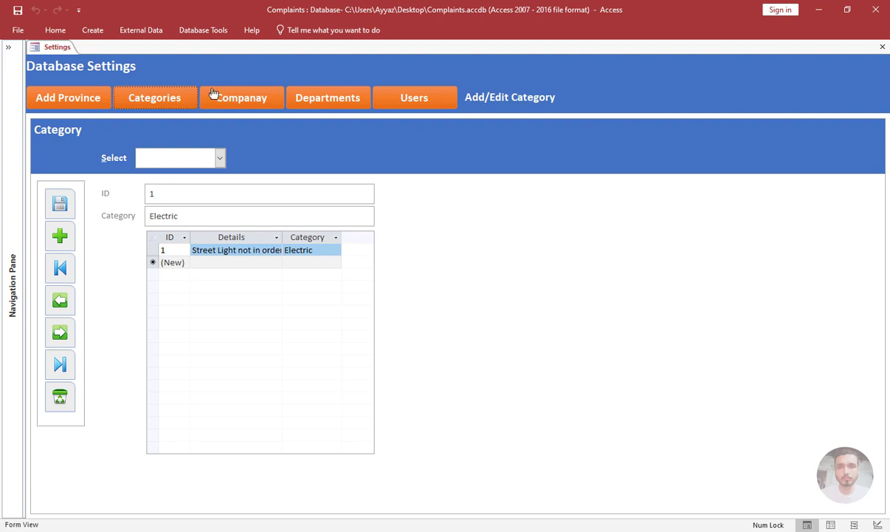
click(235, 104)
click(329, 104)
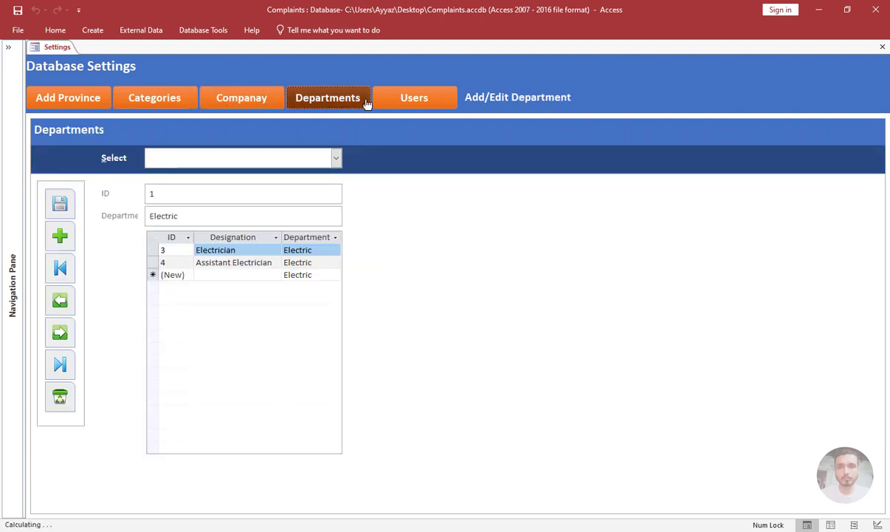
click(396, 103)
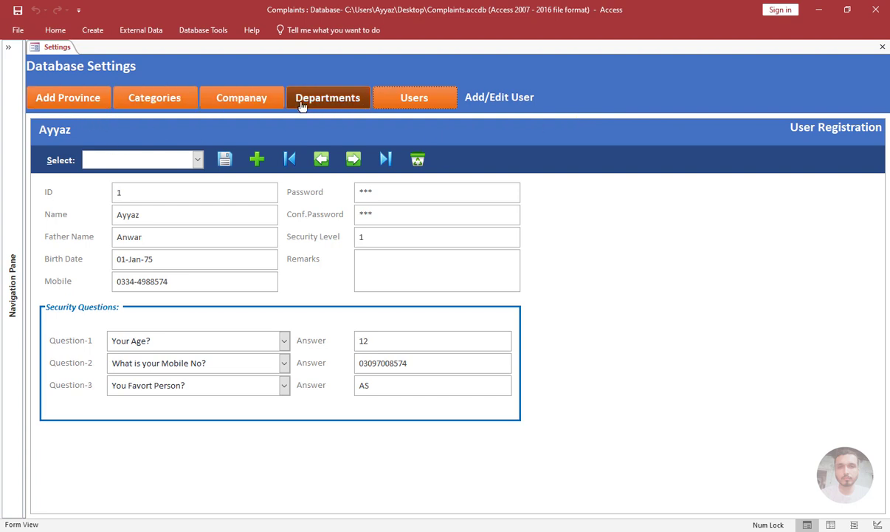
Return the Settings form to Design view and nudge the header's row of buttons and LBLINFO label three steps to the right.
right_click(600, 105)
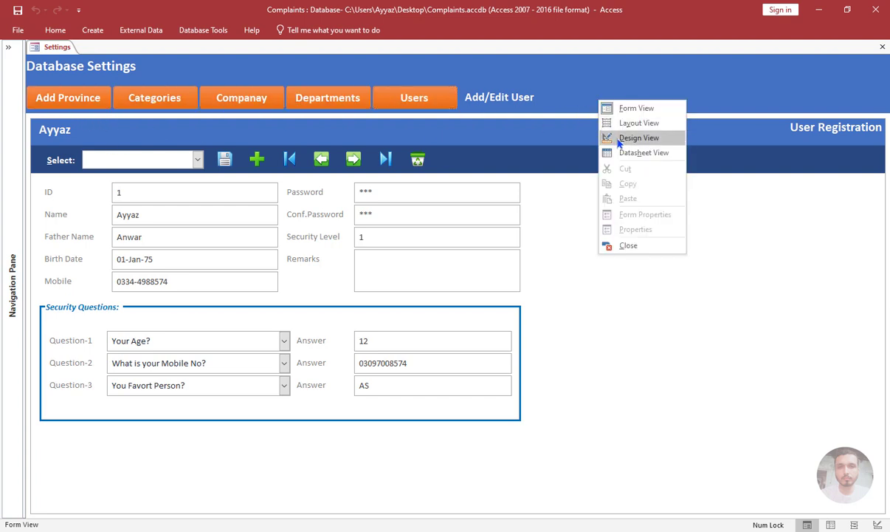
click(600, 135)
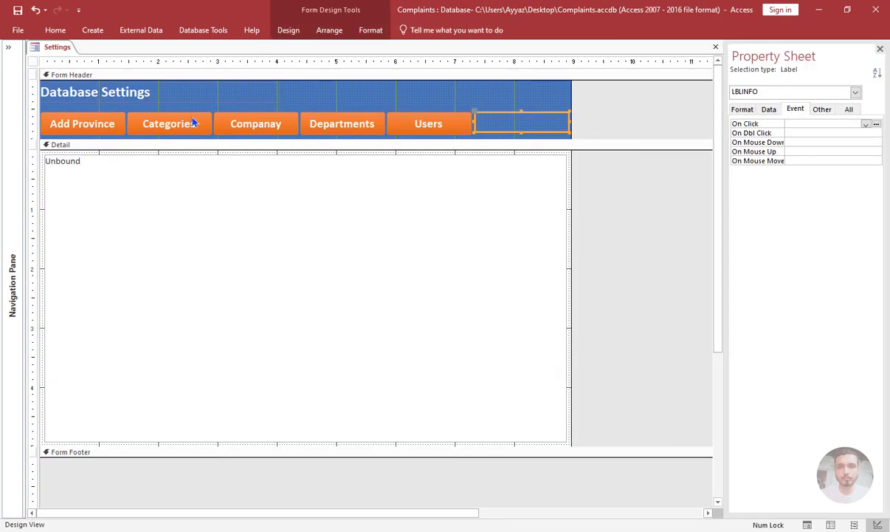
drag(592, 123, 94, 127)
key(Right)
key(Right)
key(Right)
key(Right)
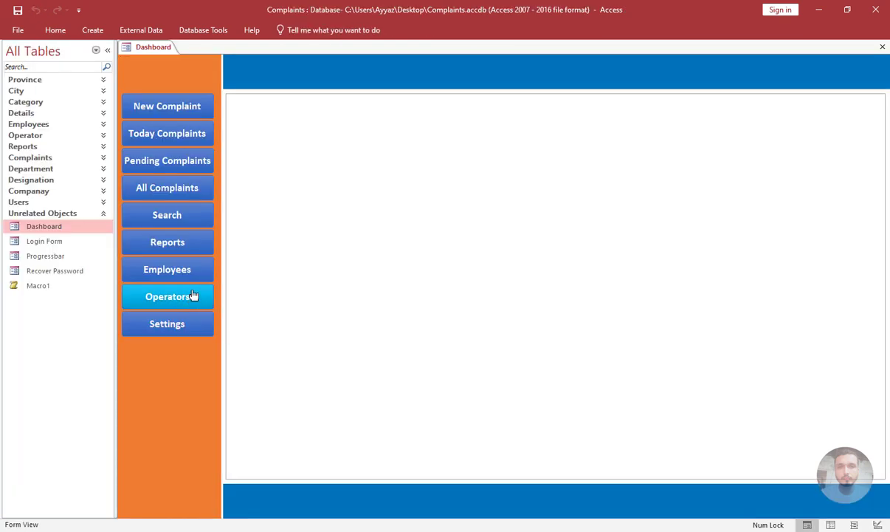
Test the Employees, Operators and Settings buttons on the Dashboard form with the Navigation Pane collapsed.
click(185, 277)
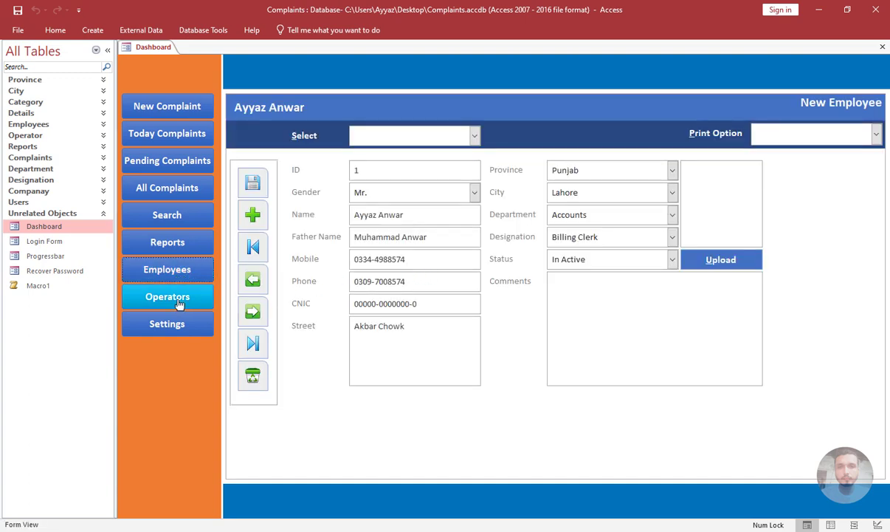
click(179, 305)
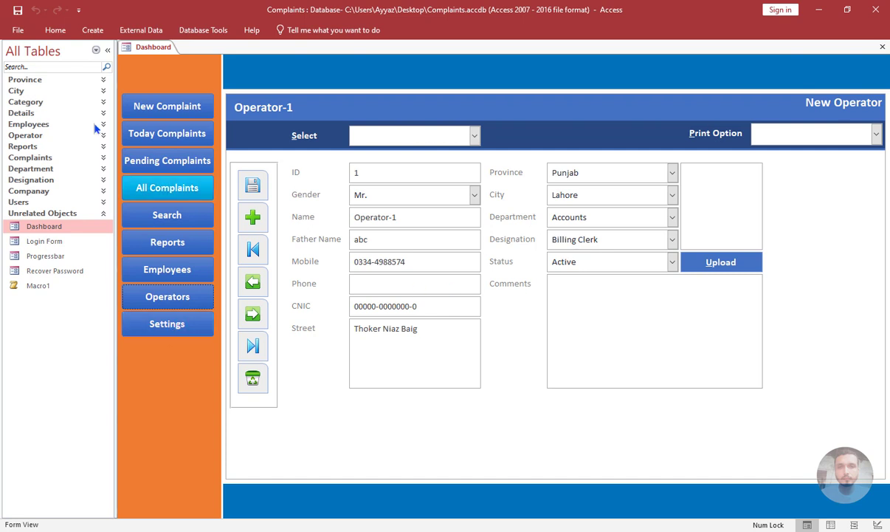
click(107, 50)
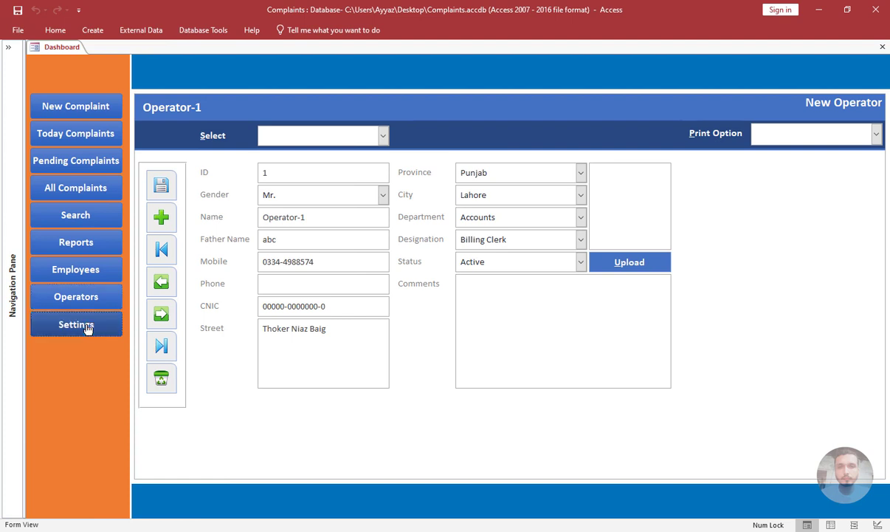
click(88, 332)
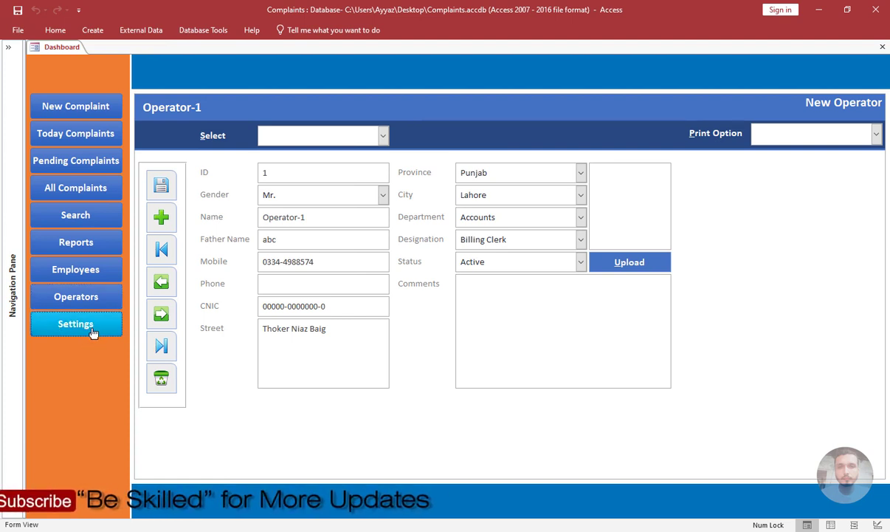
Open the Dashboard form in Design view and create an On Click event procedure for the cmdSettings button with the Code Builder.
right_click(66, 348)
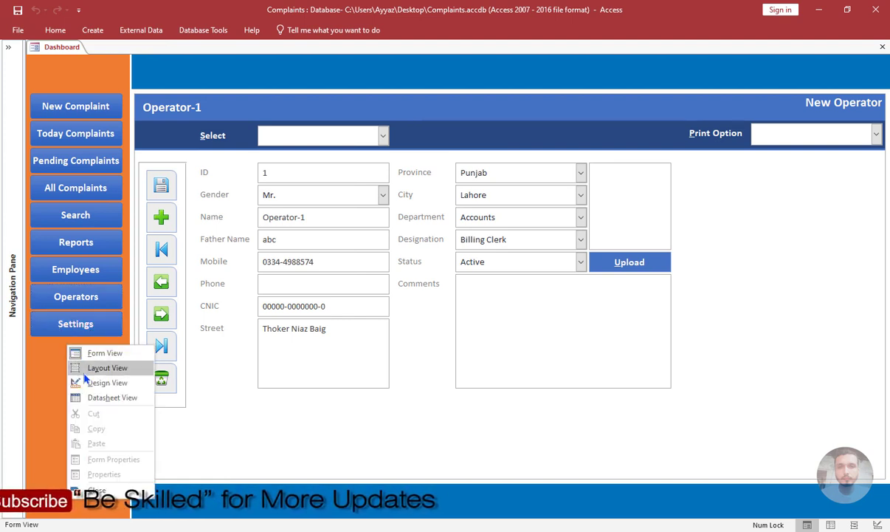
click(85, 379)
click(89, 353)
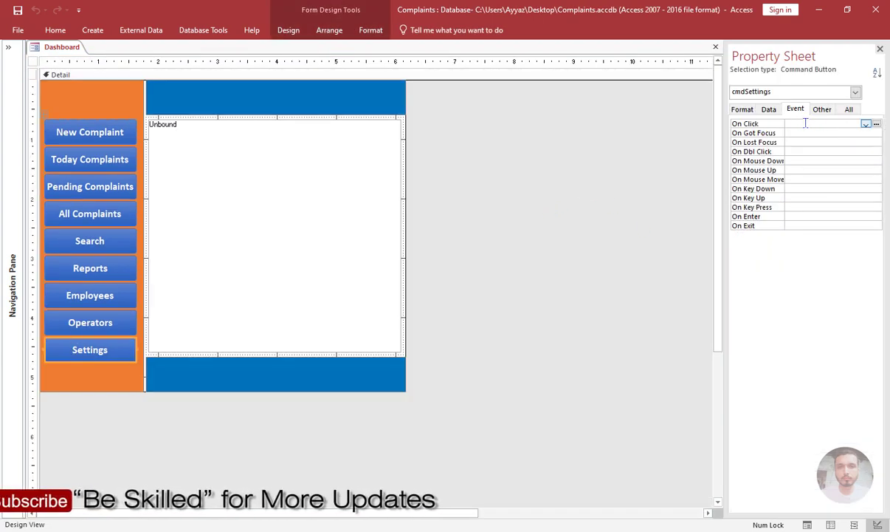
click(876, 124)
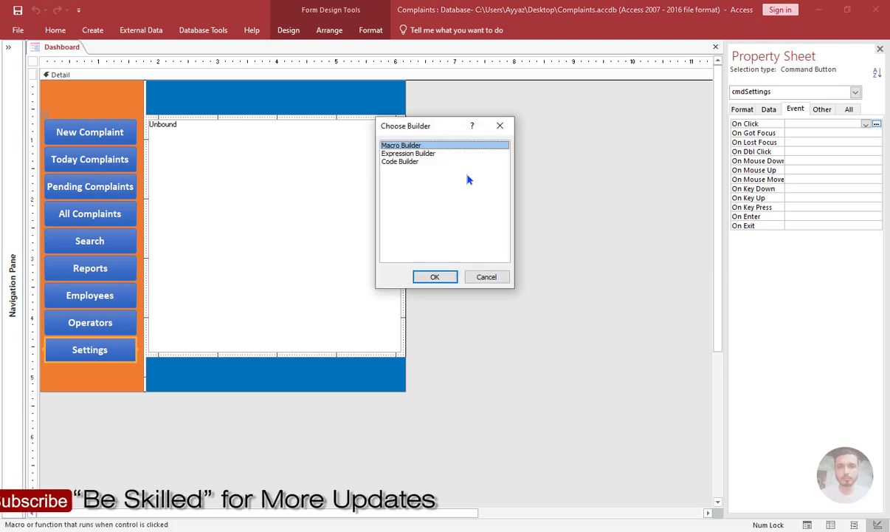
double_click(410, 162)
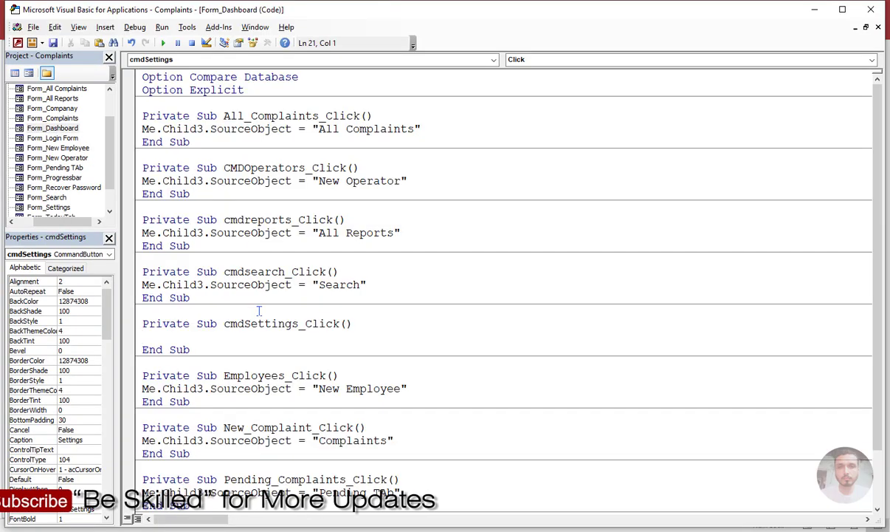
Copy the Me.Child3.SourceObject line from cmdsearch_Click into the empty cmdSettings_Click procedure.
drag(367, 285, 136, 279)
key(ctrl+c)
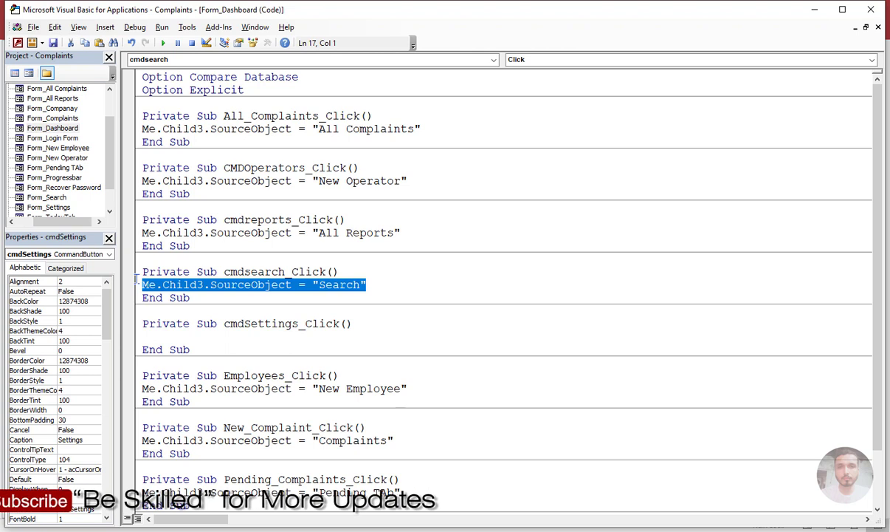
click(212, 339)
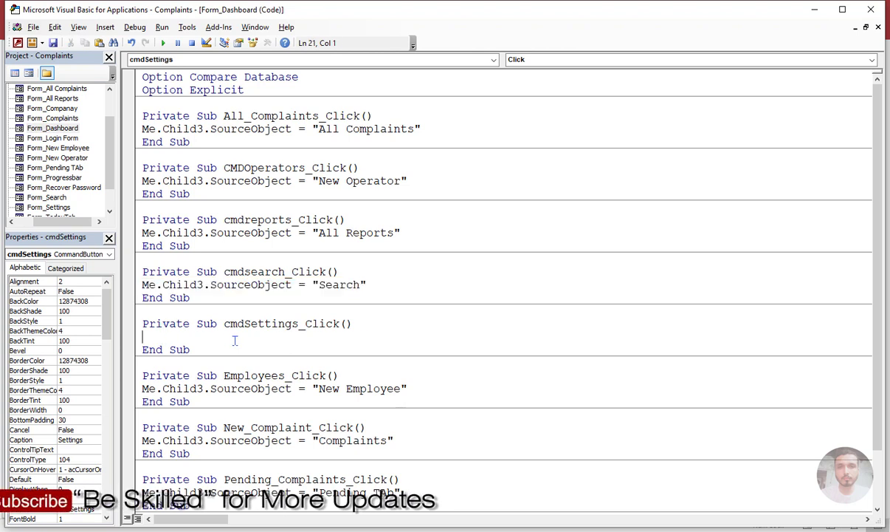
key(ctrl+v)
Replace "Search" in cmdSettings_Click with the form name "Settings" copied from the Operator group, and return to the Dashboard design.
key(shift+Left)
key(shift+Left)
key(shift+Left)
key(shift+Left)
key(shift+Left)
key(shift+Left)
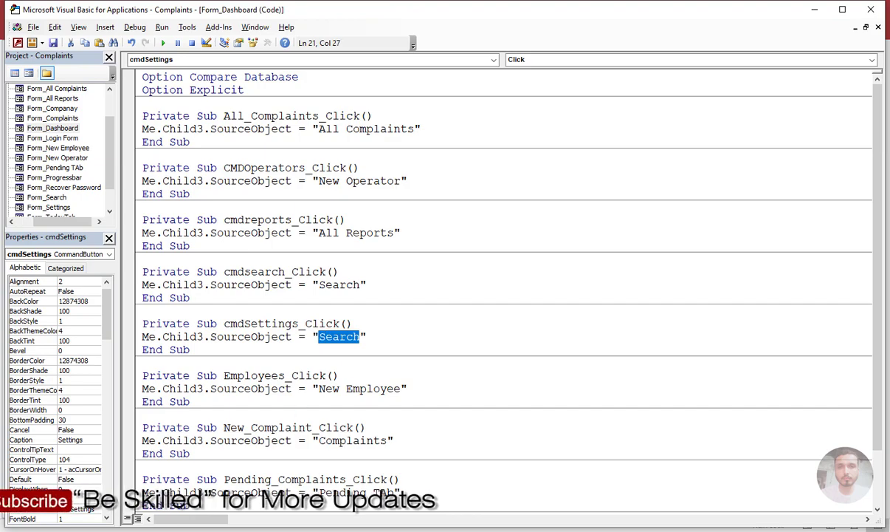
key(alt+F11)
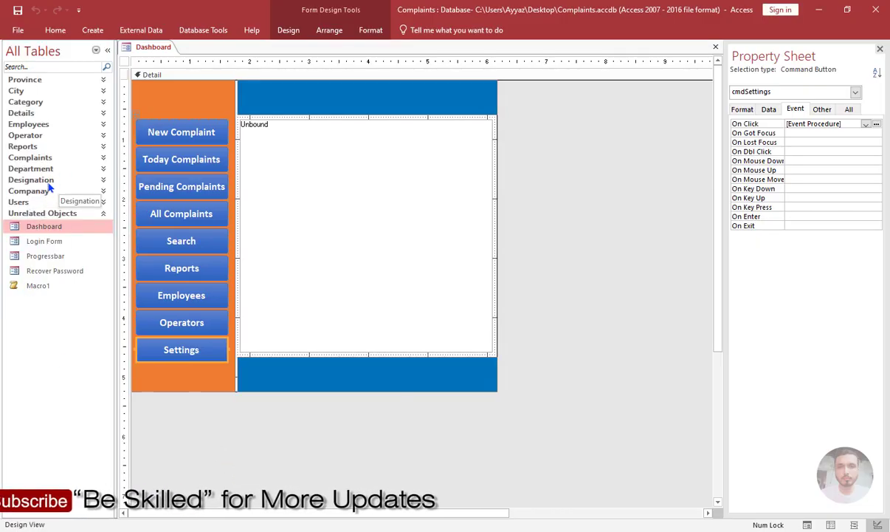
click(41, 135)
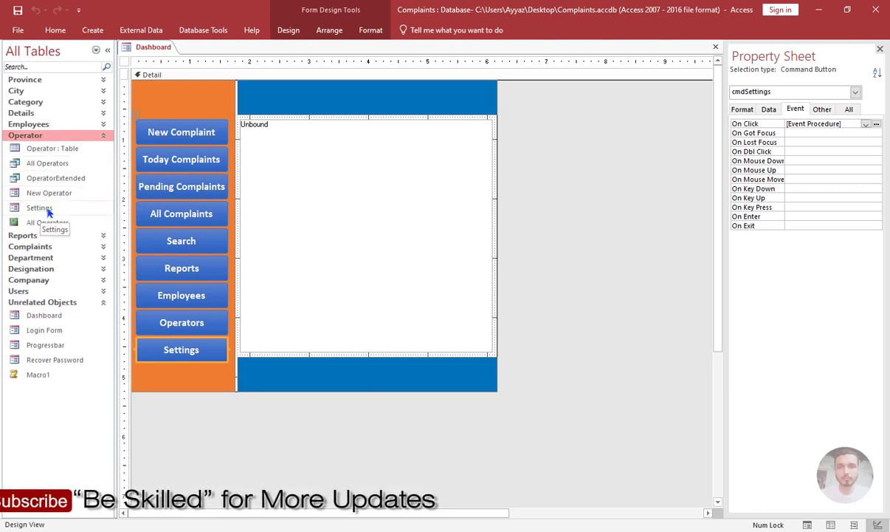
click(50, 208)
key(F2)
key(ctrl+c)
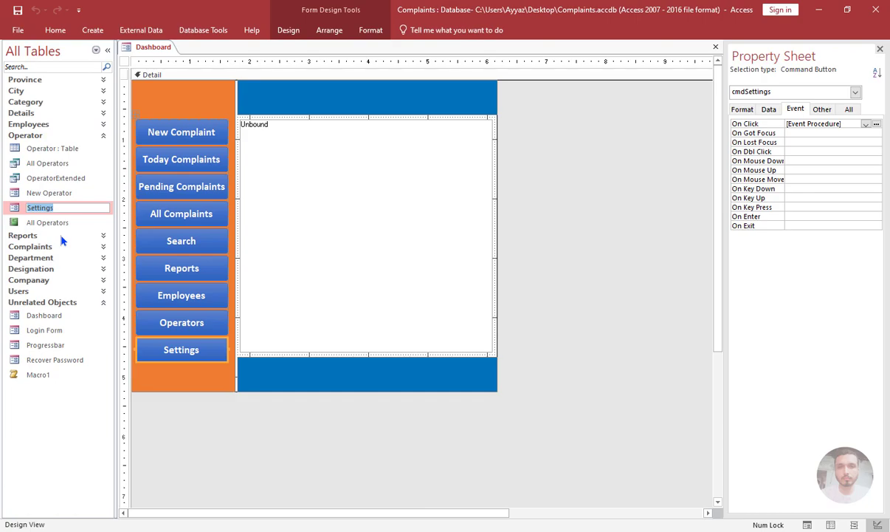
key(alt+Tab)
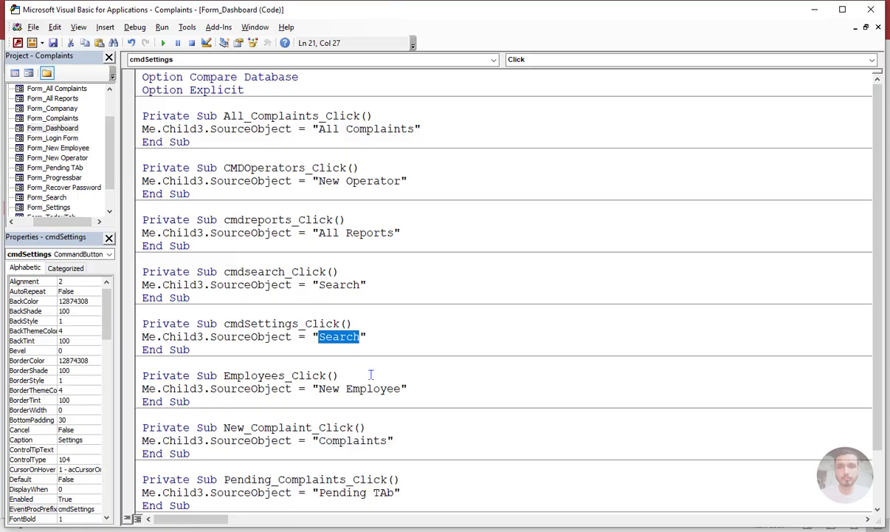
key(ctrl+v)
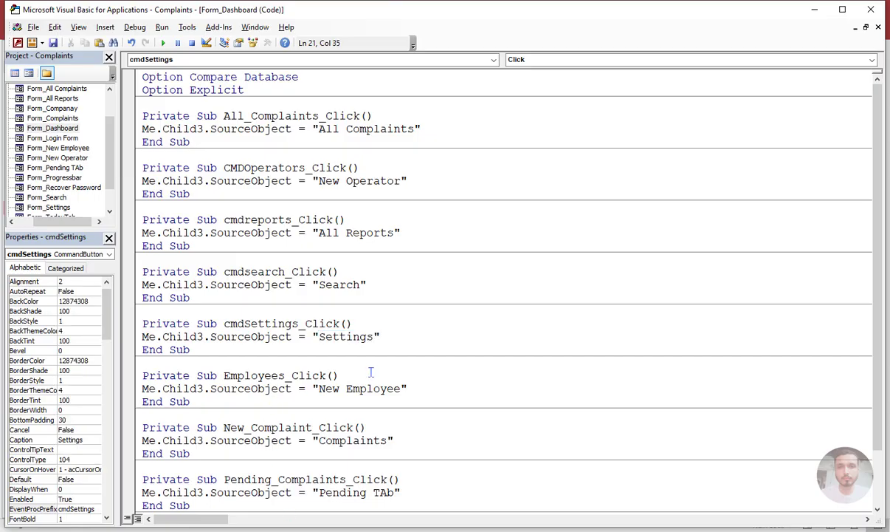
click(367, 348)
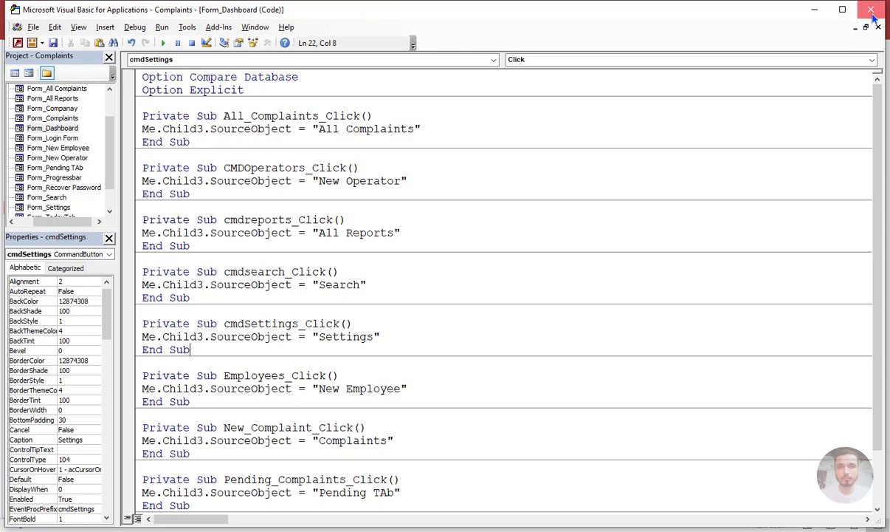
click(814, 9)
click(506, 234)
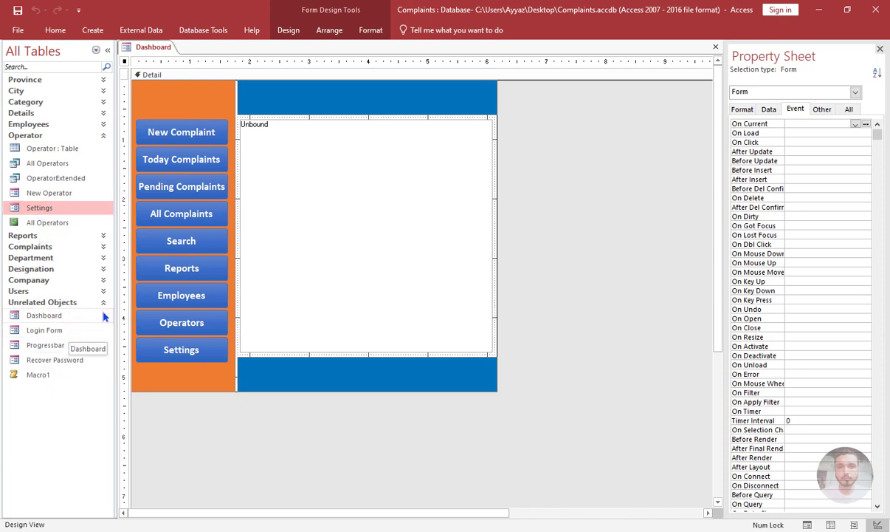
Clear the Record Source of the Settings form in Design view, then save and close the form.
right_click(46, 213)
click(70, 235)
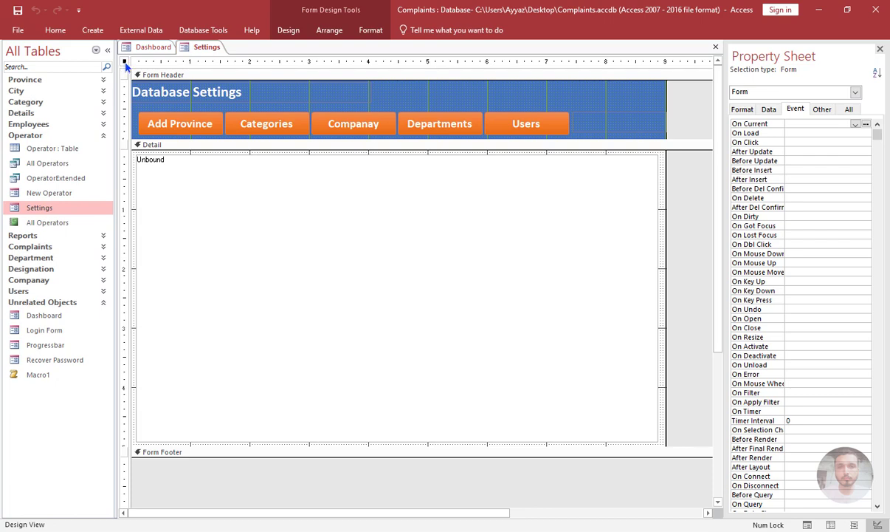
click(768, 109)
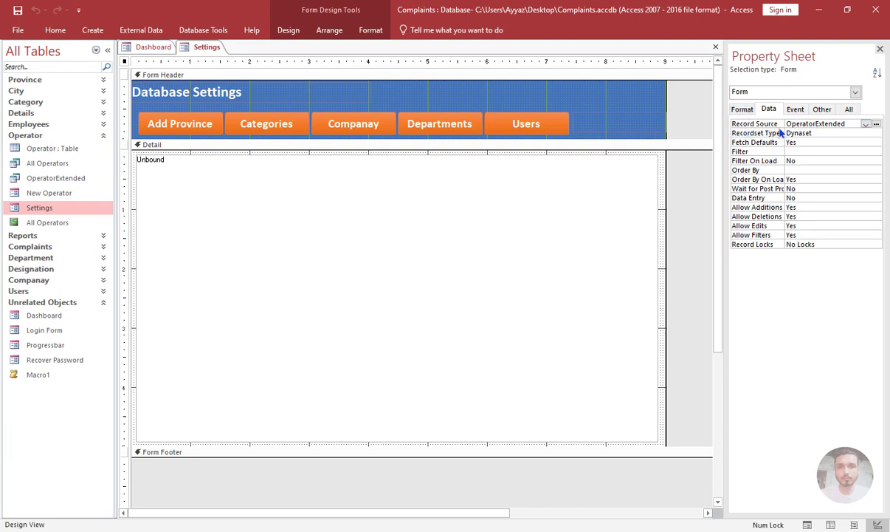
click(832, 134)
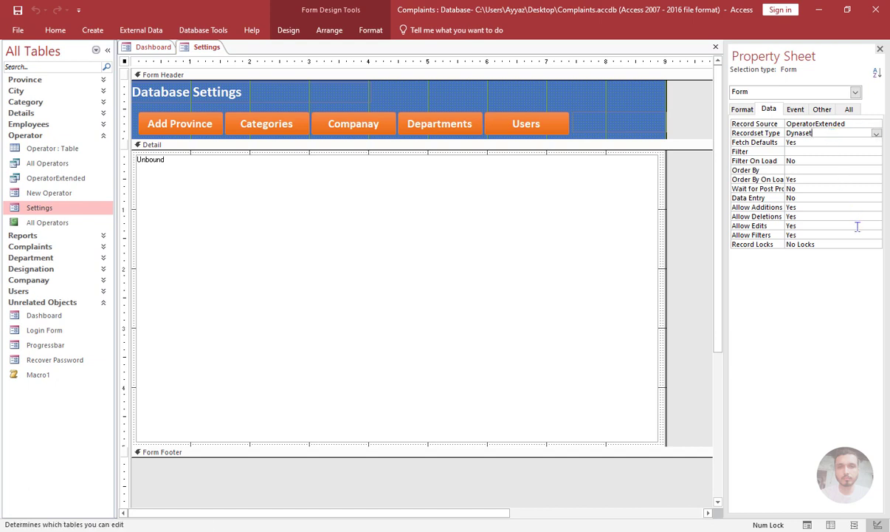
key(shift+Tab)
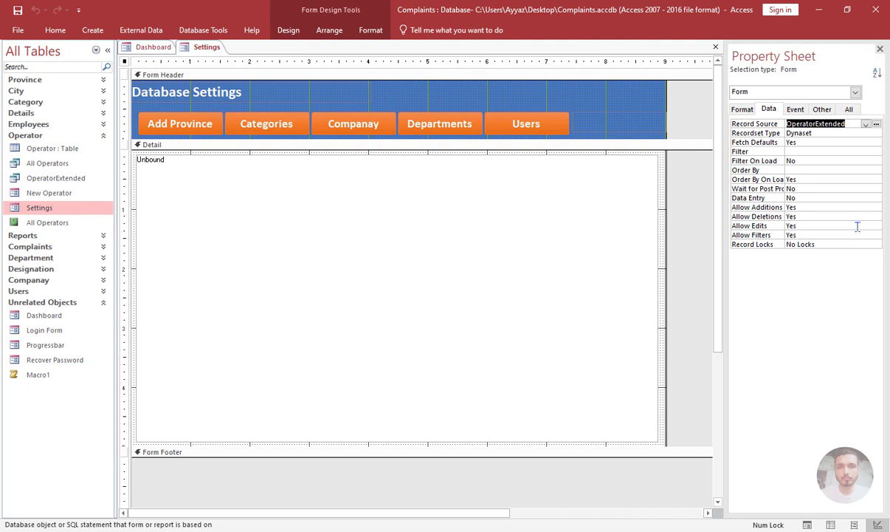
key(Delete)
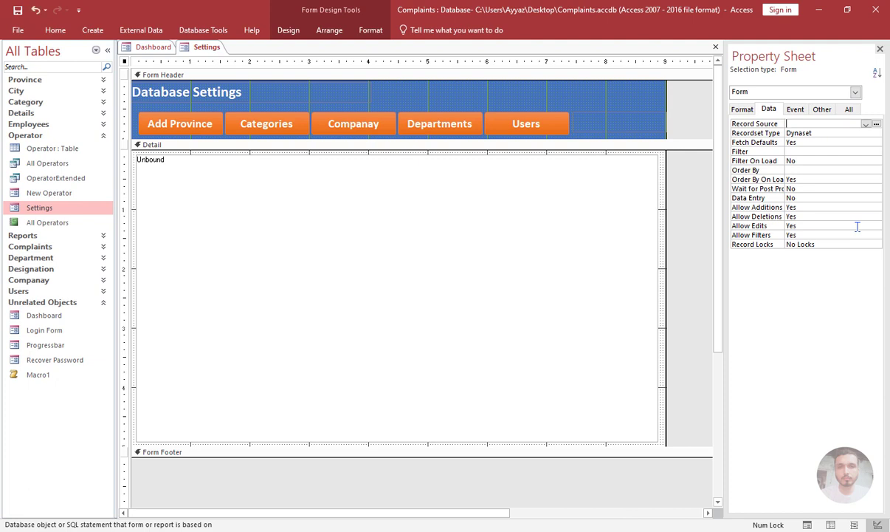
click(841, 170)
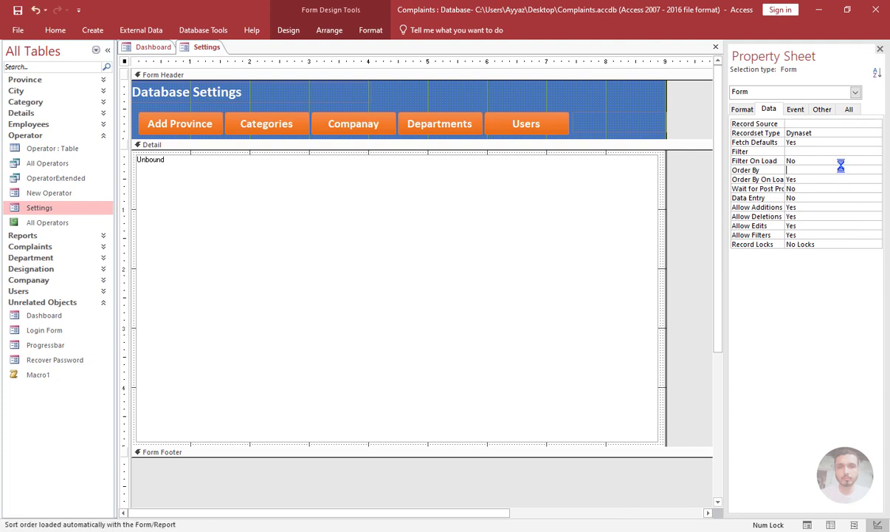
click(717, 47)
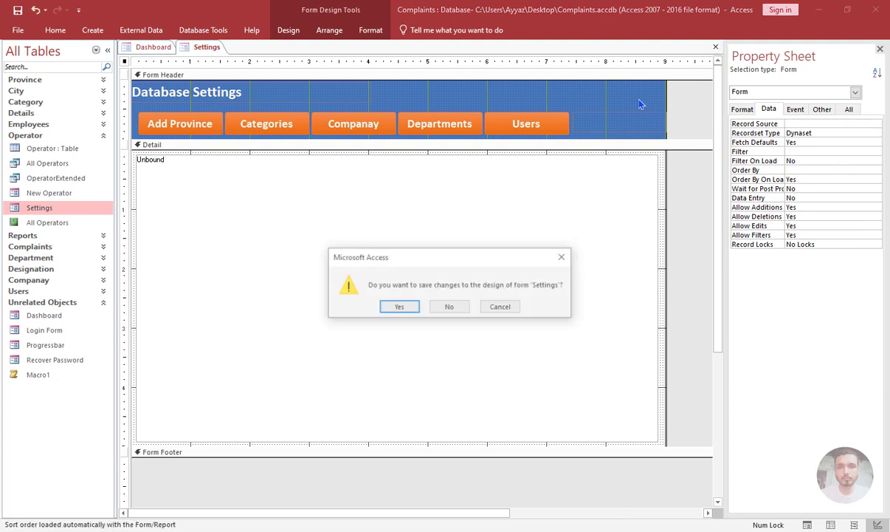
click(399, 307)
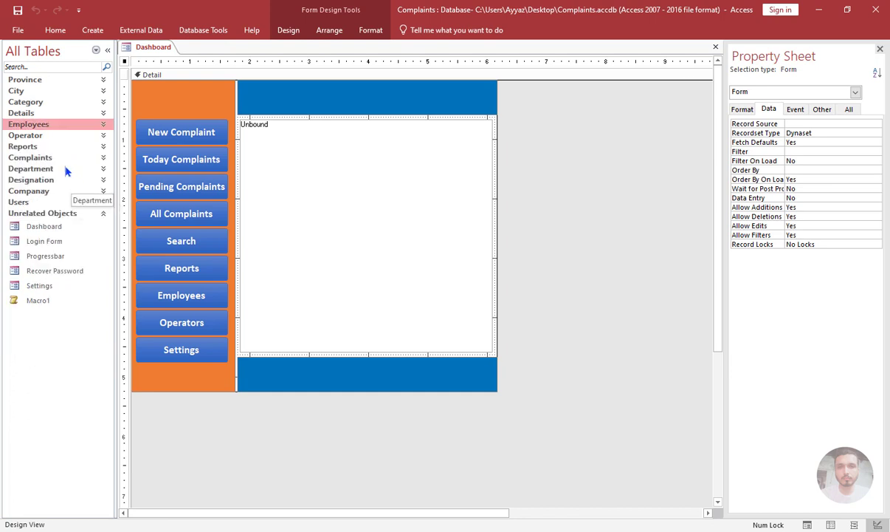
Open the All Reports form from the Complaints group in Design view, clear its Record Source, and save and close it.
click(49, 161)
click(50, 165)
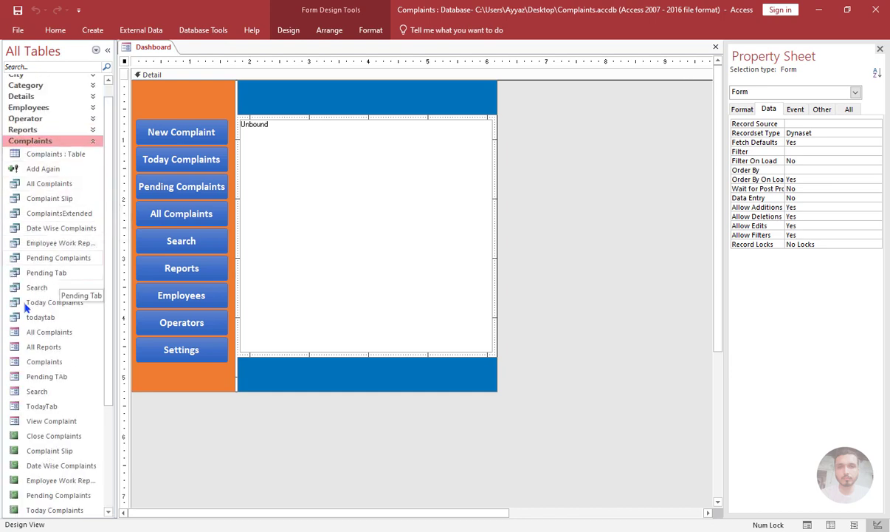
click(38, 351)
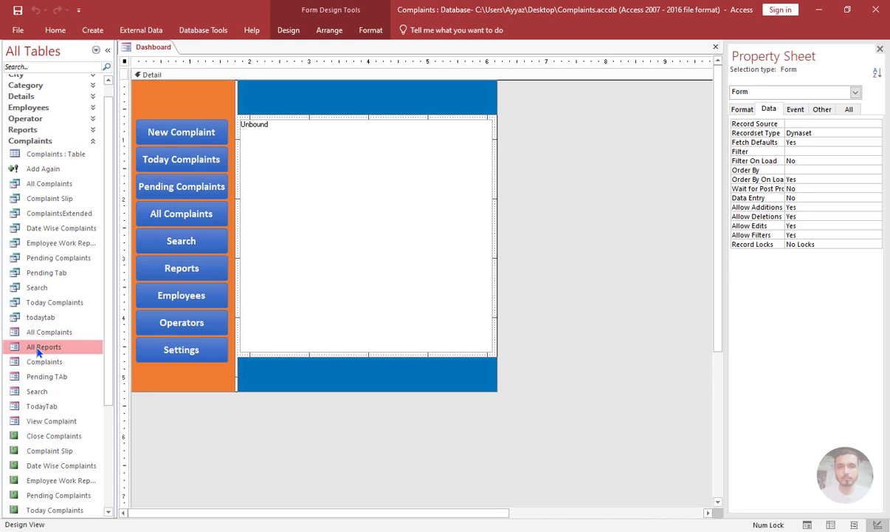
right_click(37, 351)
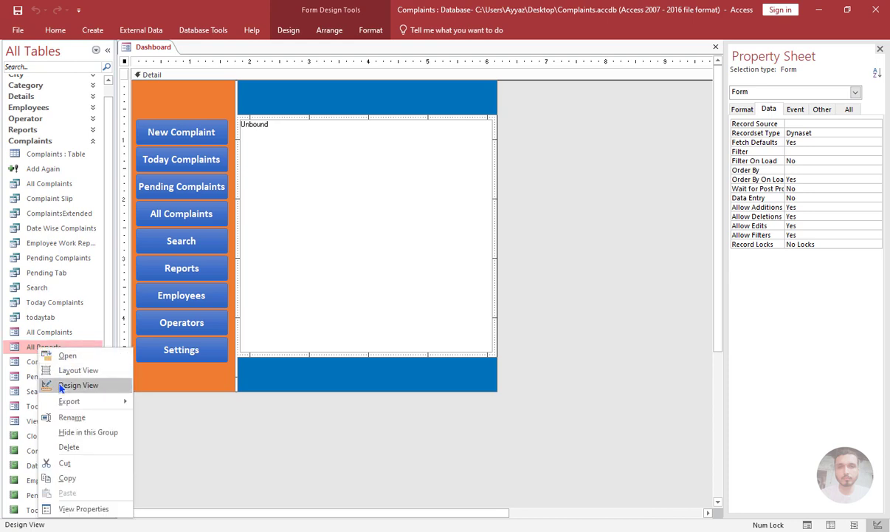
click(77, 385)
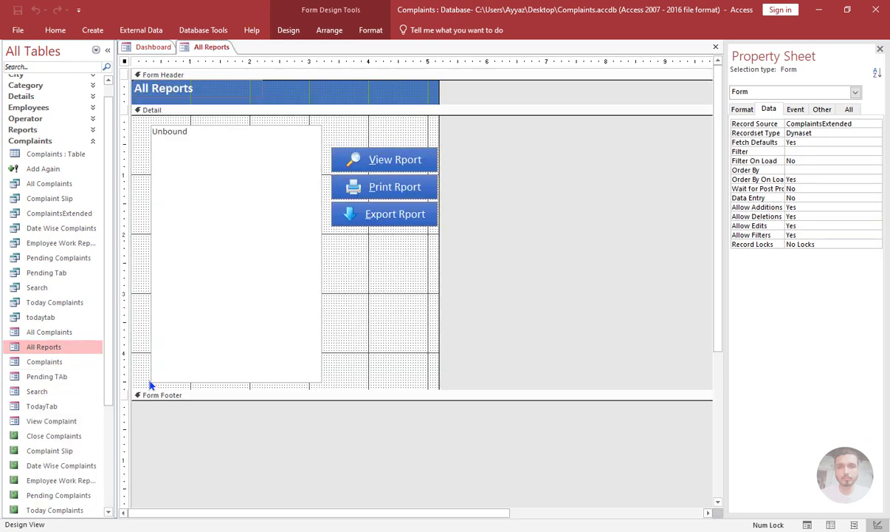
click(808, 133)
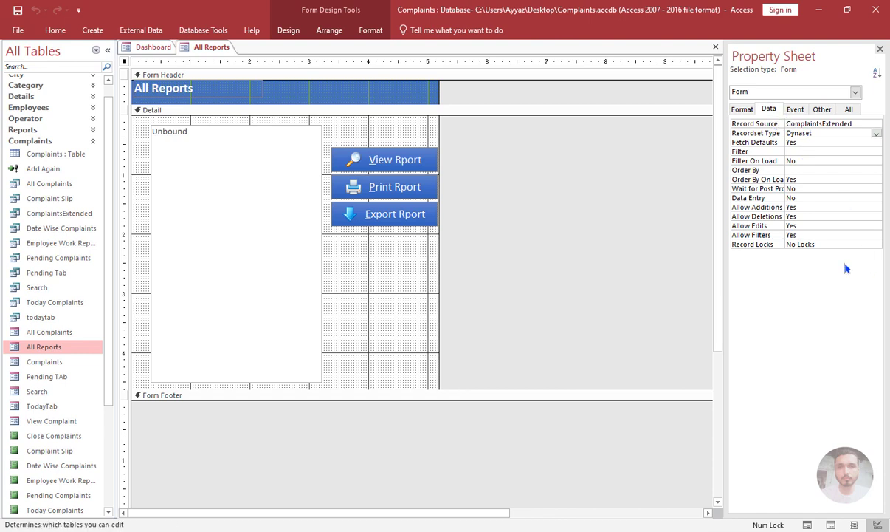
key(shift+Tab)
key(Delete)
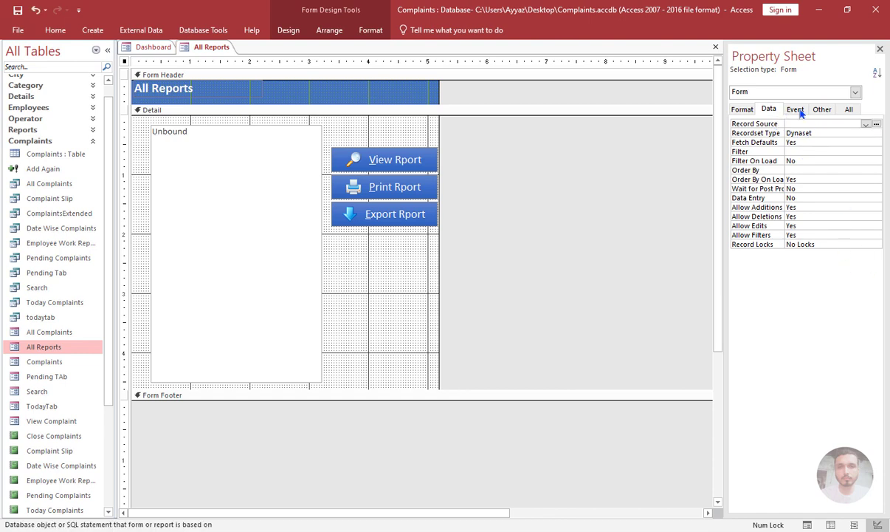
click(716, 46)
click(398, 305)
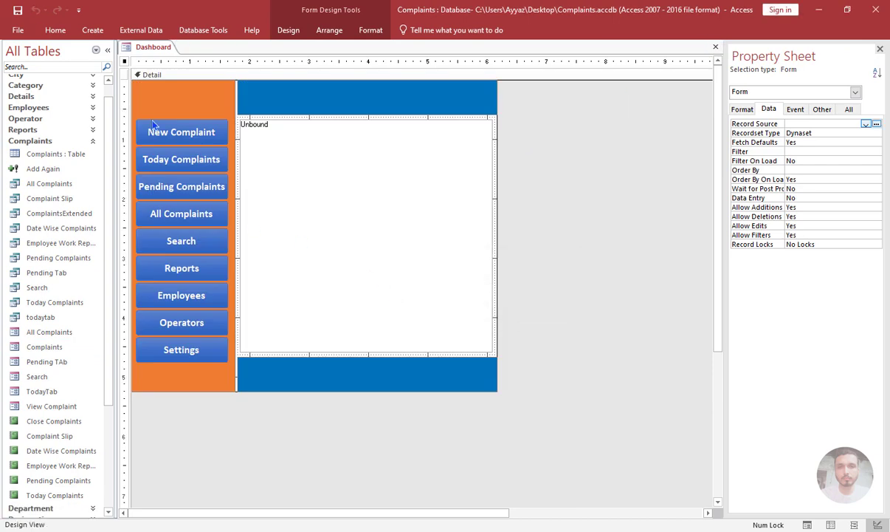
Show the Dashboard in Form view with the Navigation Pane collapsed and test its Settings button.
click(94, 140)
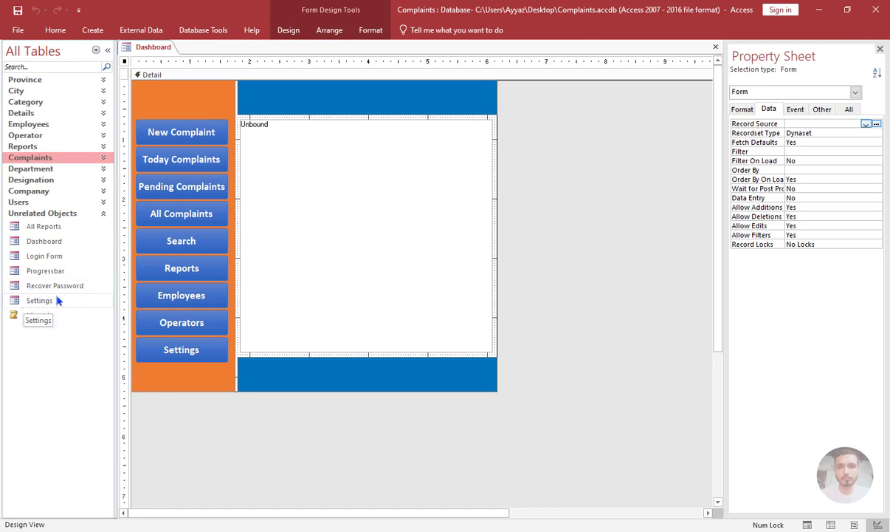
click(71, 213)
click(55, 30)
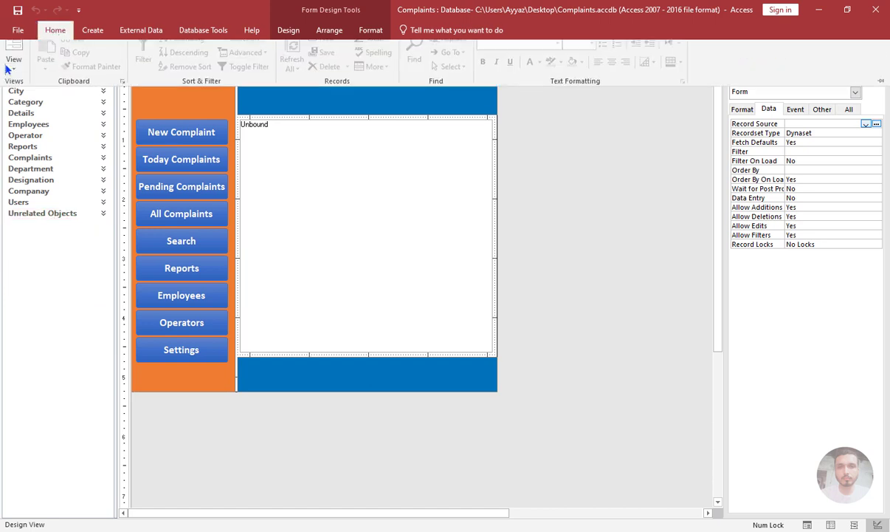
click(13, 57)
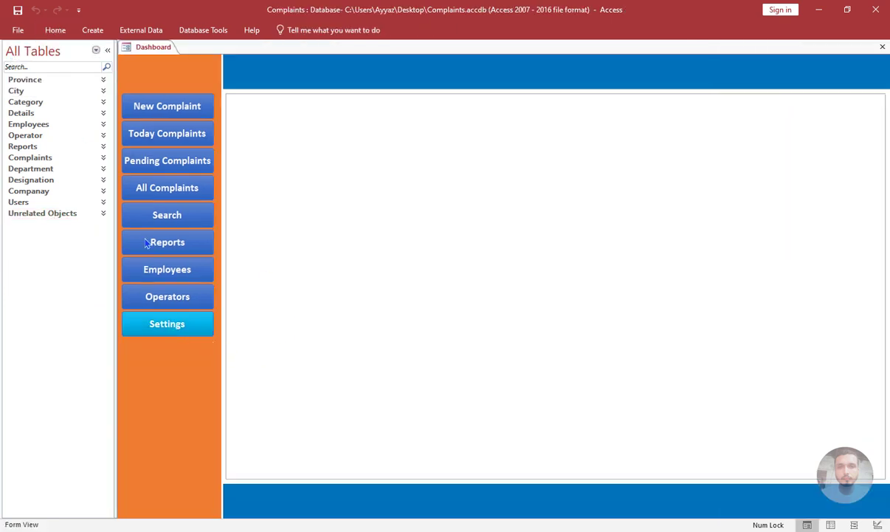
click(104, 49)
click(94, 330)
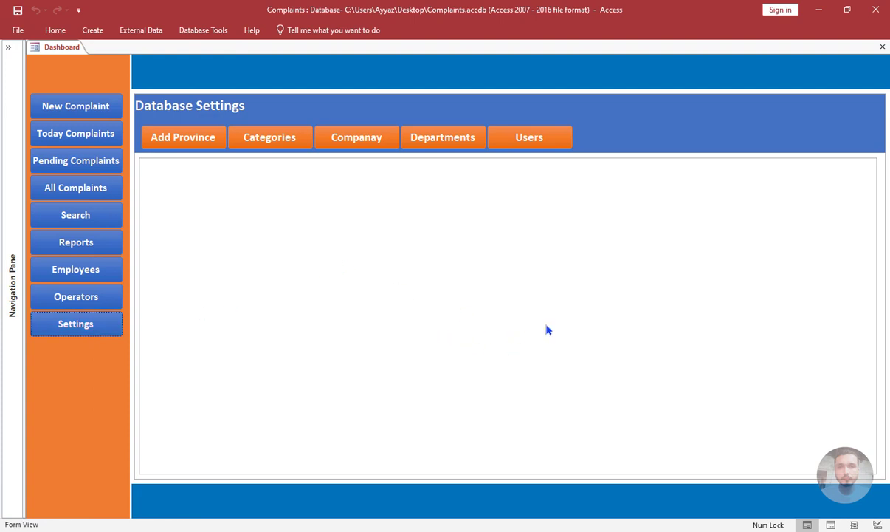
Test the Categories, Departments and Add Province buttons of the loaded Settings form, then close the Dashboard.
click(280, 144)
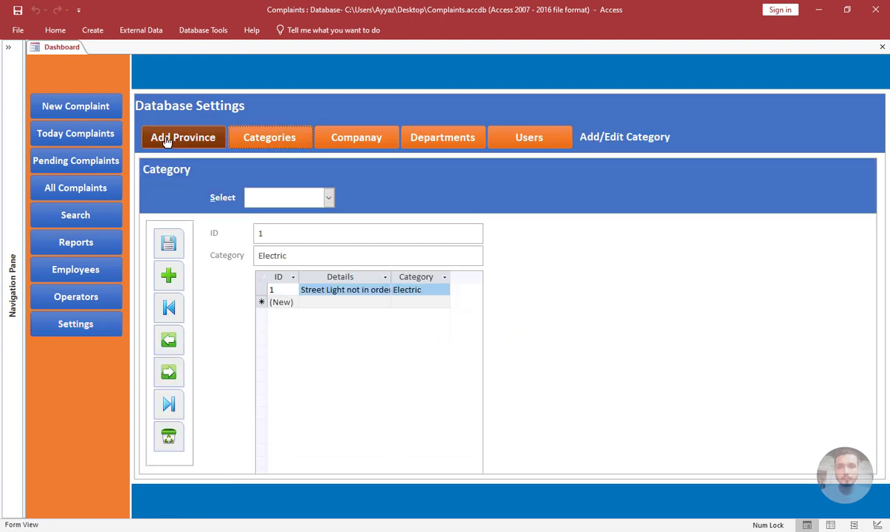
click(429, 146)
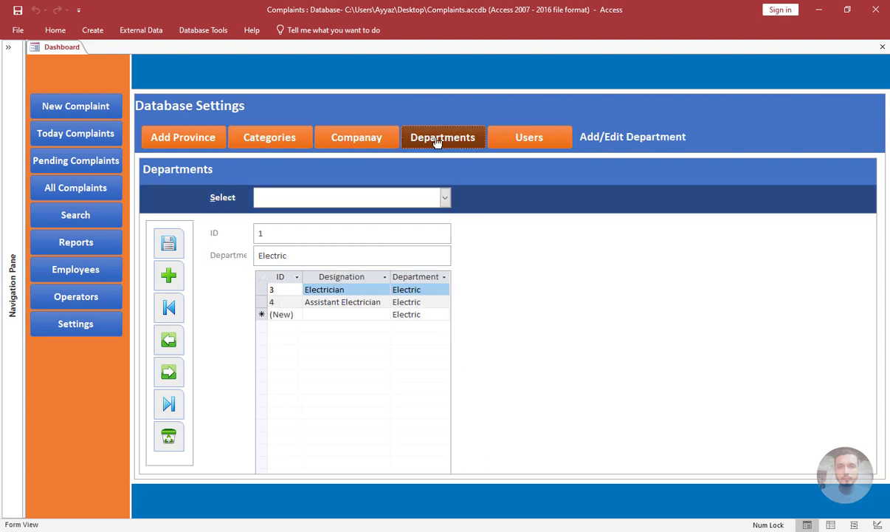
click(273, 140)
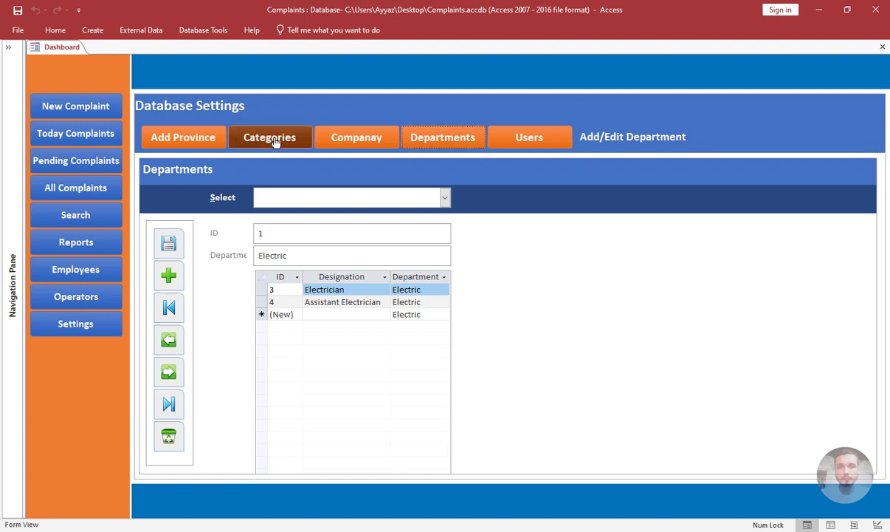
click(199, 139)
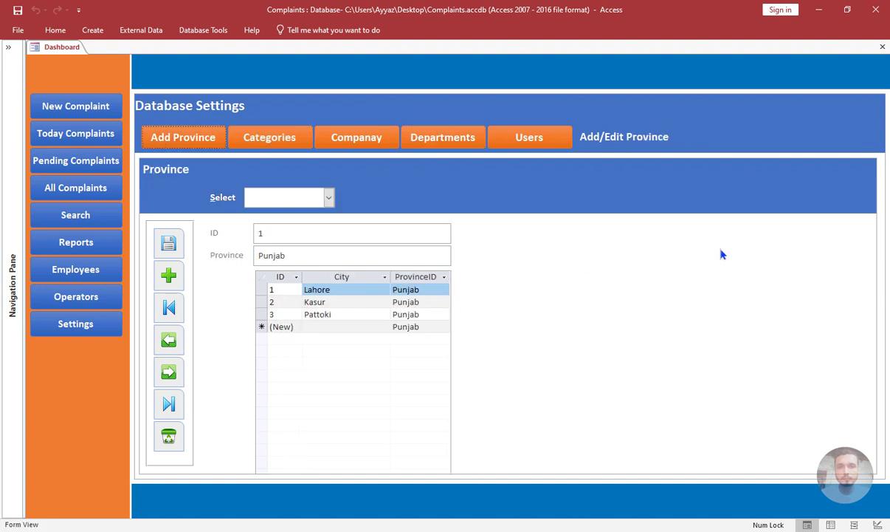
click(882, 46)
click(451, 306)
Create a new blank form and switch it to Design view.
click(95, 31)
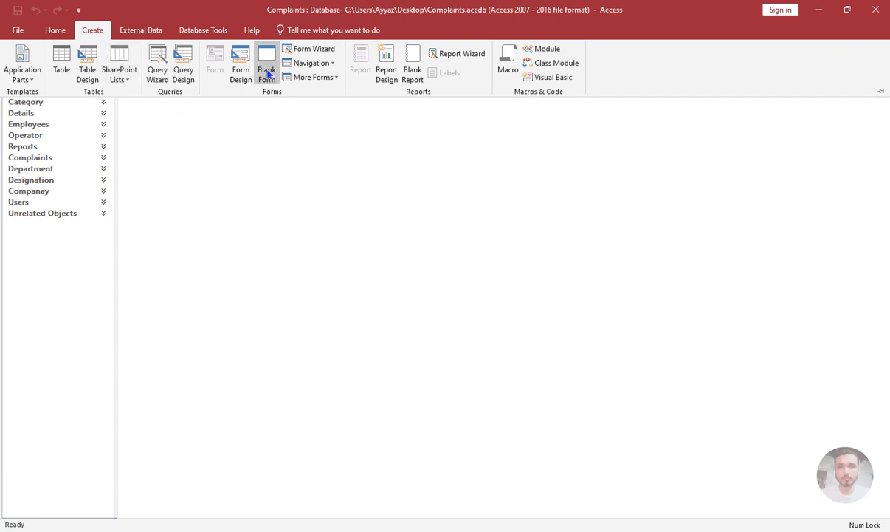
click(267, 73)
right_click(247, 219)
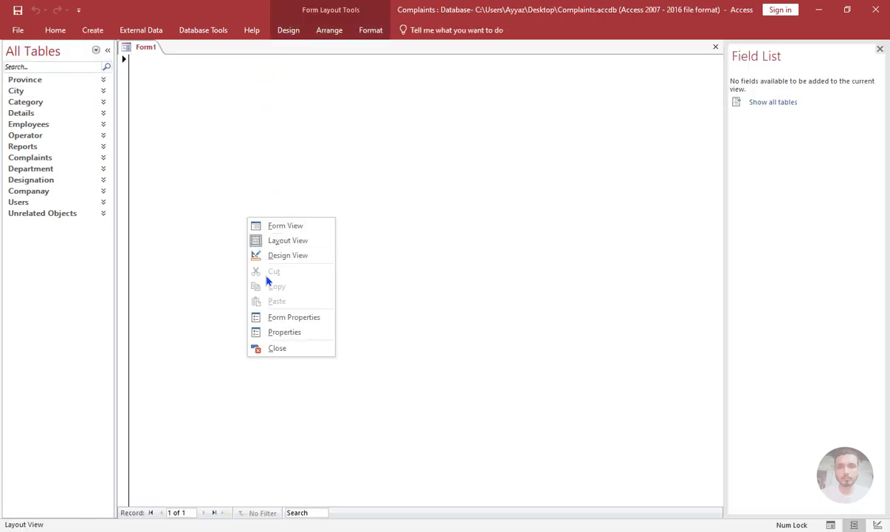
click(271, 257)
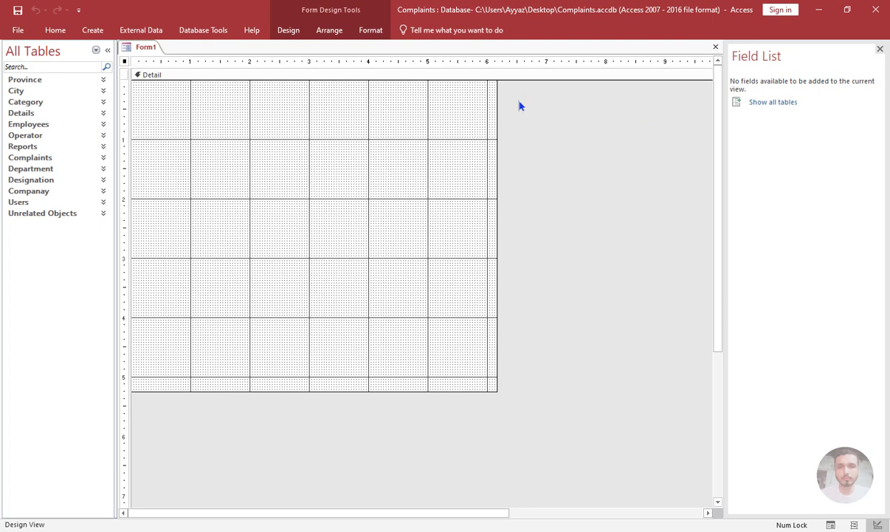
Show the new form's Property Sheet and set Auto Center to Yes.
click(287, 31)
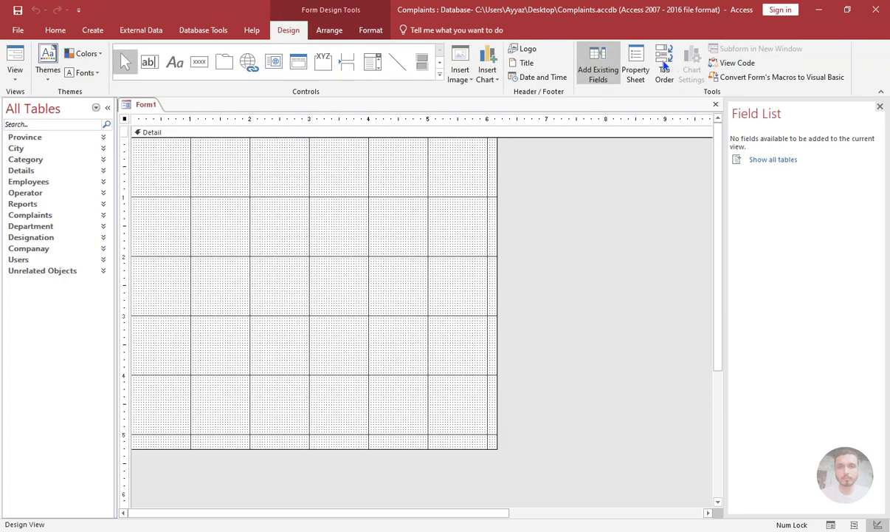
click(635, 66)
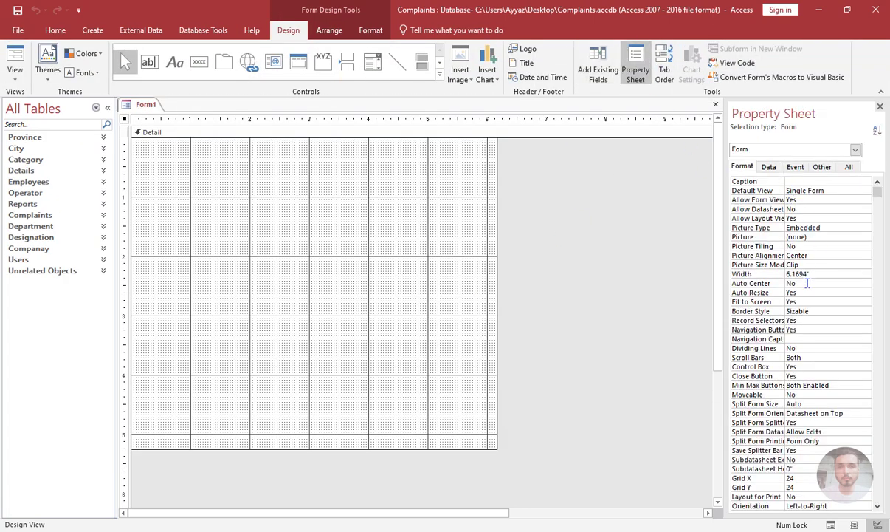
click(742, 283)
text(Yes)
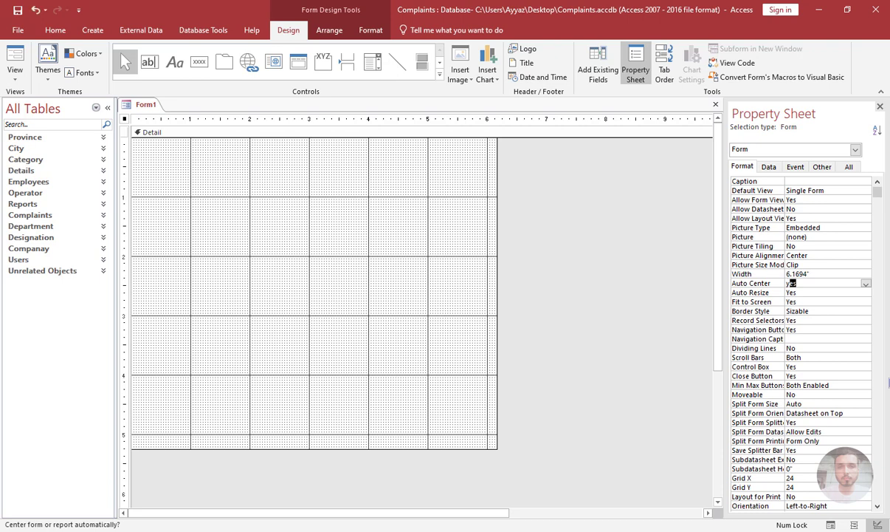
key(Return)
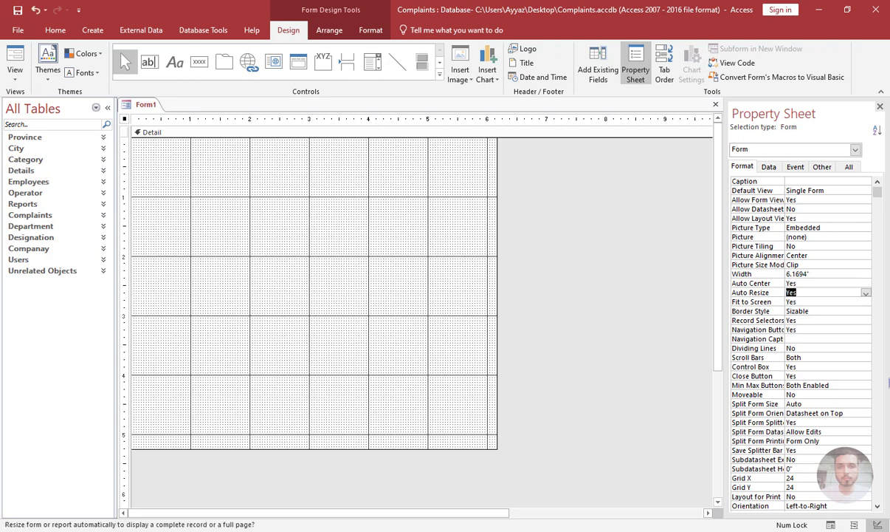
Set the form's Record Selectors and Navigation Buttons properties to No.
key(Down)
key(Down)
key(Down)
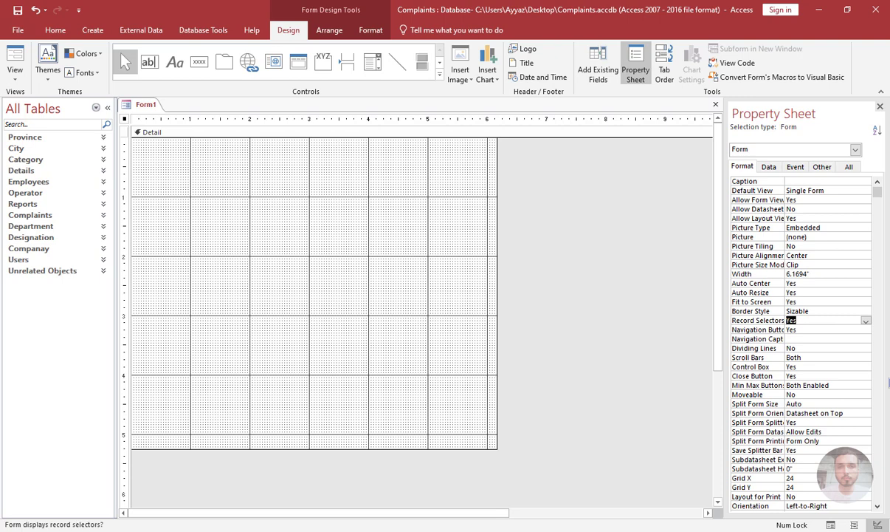
text(N)
key(Return)
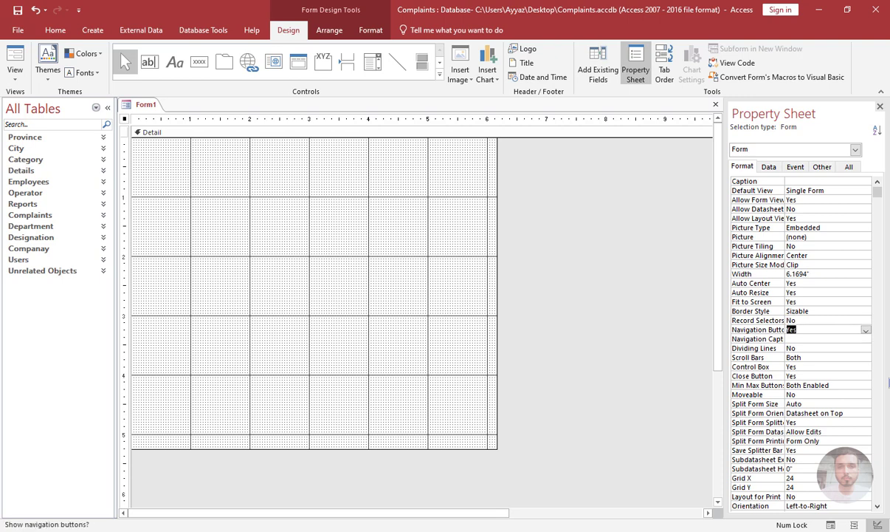
text(n)
key(Return)
Set the form's Scroll Bars to Neither and its Control Box and Close Button to No.
key(Down)
key(Down)
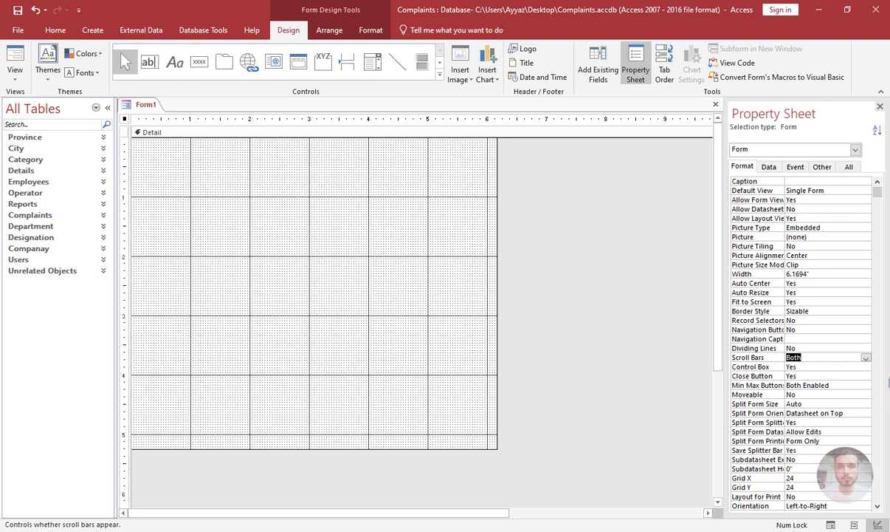
text(neither)
key(Return)
text(n)
key(Return)
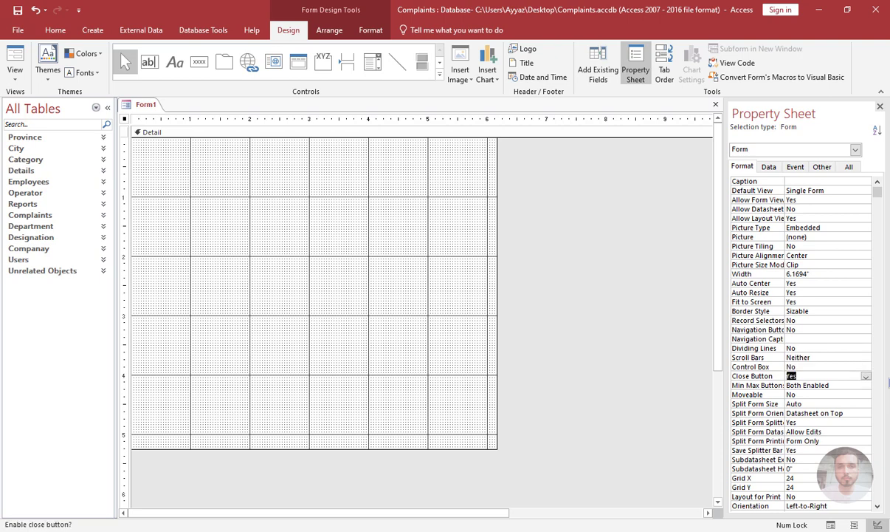
key(Return)
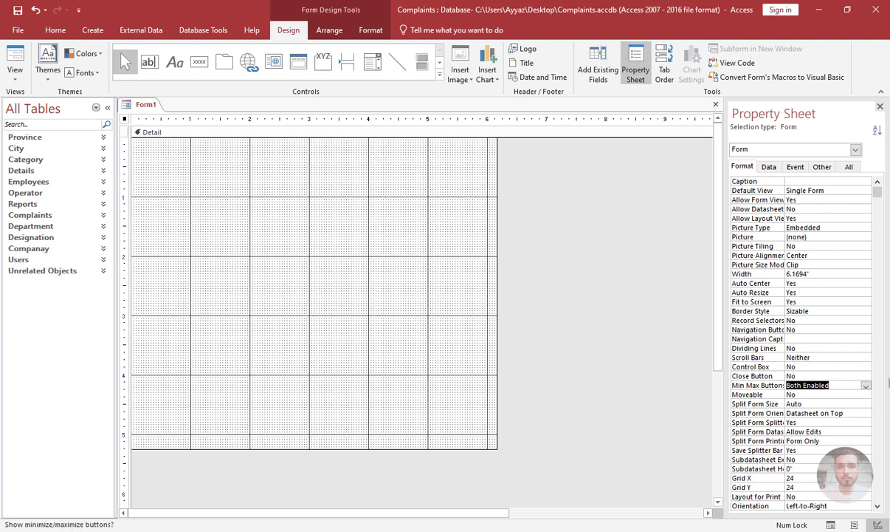
Draw a rectangle about 2.25" wide and 0.42" high in the upper part of the form's Detail section.
click(429, 308)
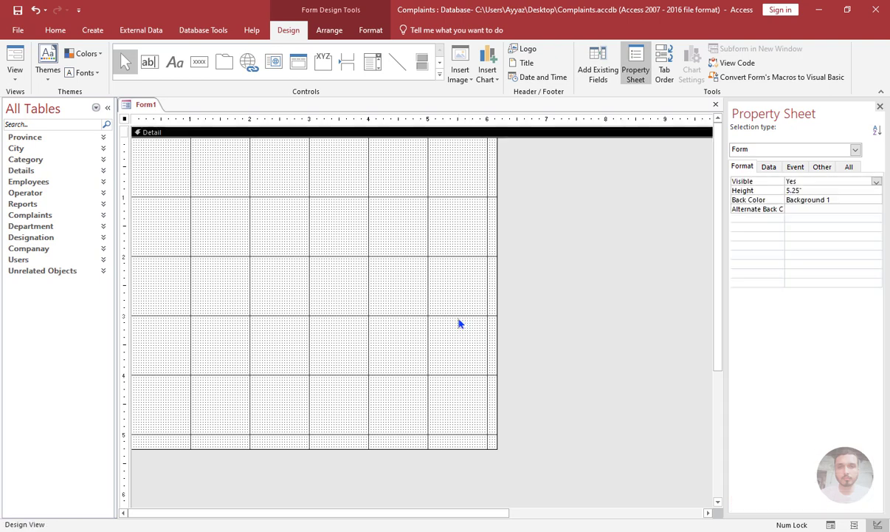
scroll(409, 70, down, 1)
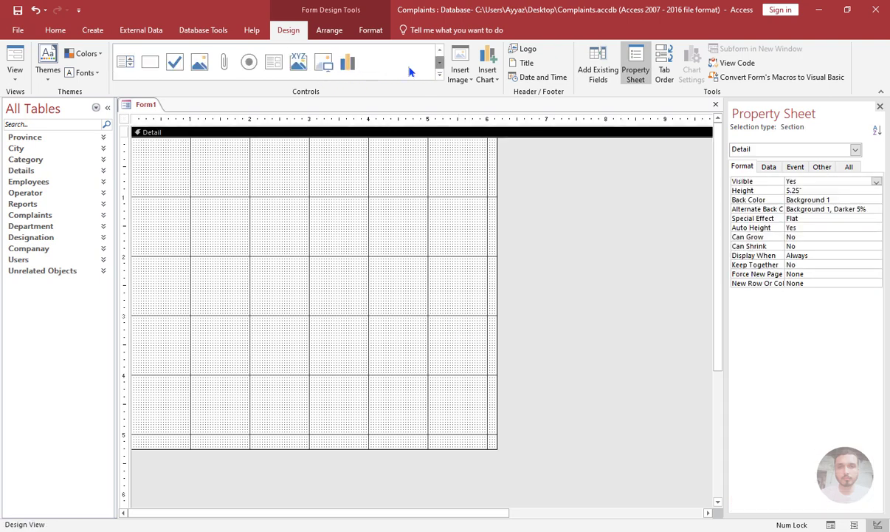
click(150, 62)
drag(177, 156, 313, 181)
Fill the rectangle with the standard blue color #0072BC.
click(371, 30)
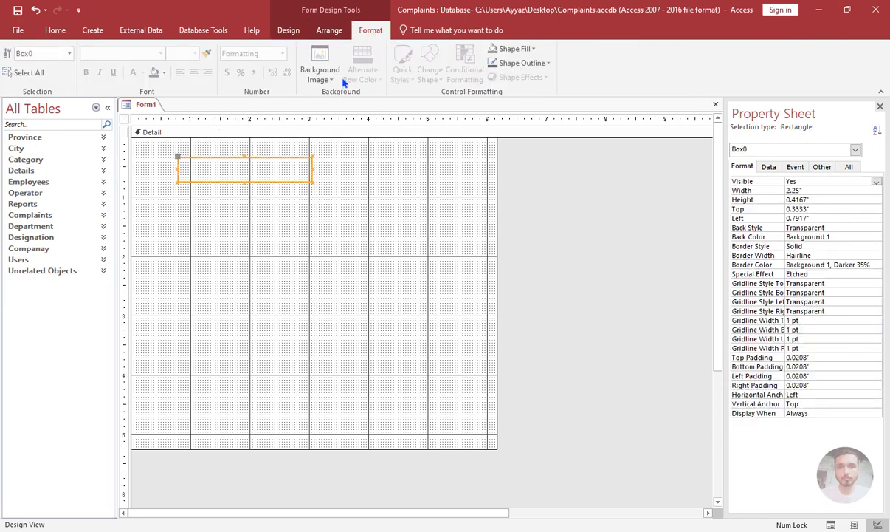
click(165, 73)
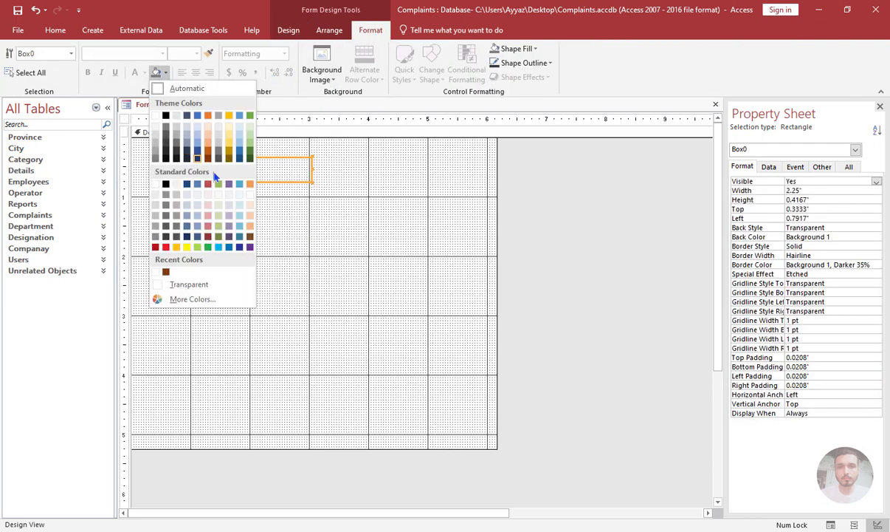
click(229, 248)
click(251, 285)
Span the blue rectangle across the form's top edge, about 6.17" wide, and anchor it with Stretch Across Top.
drag(251, 162, 188, 140)
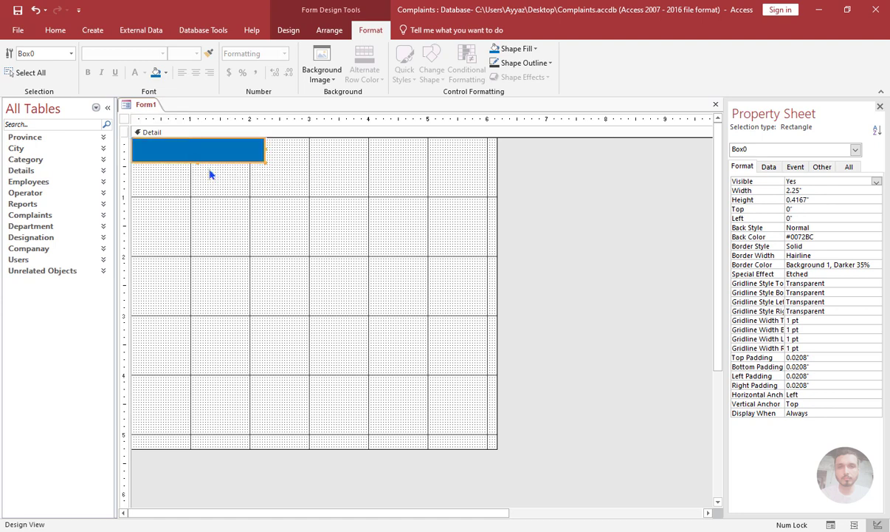
drag(265, 149, 498, 151)
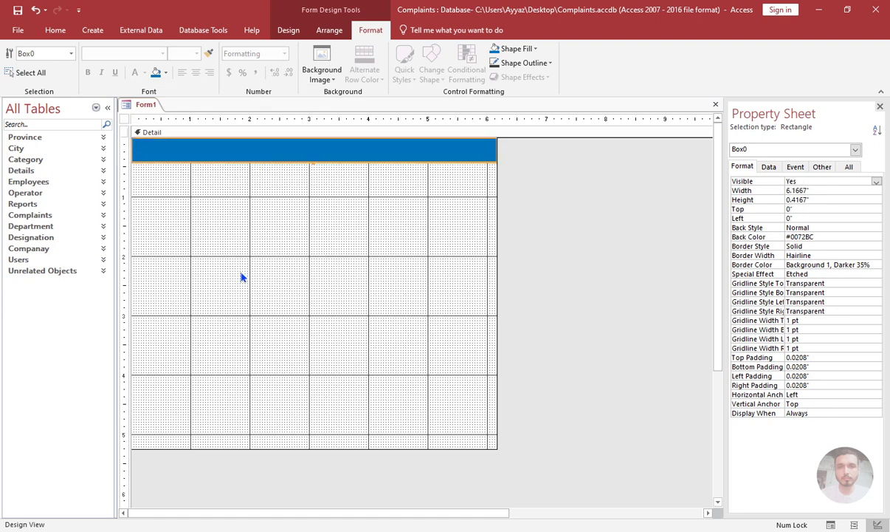
click(329, 30)
click(551, 74)
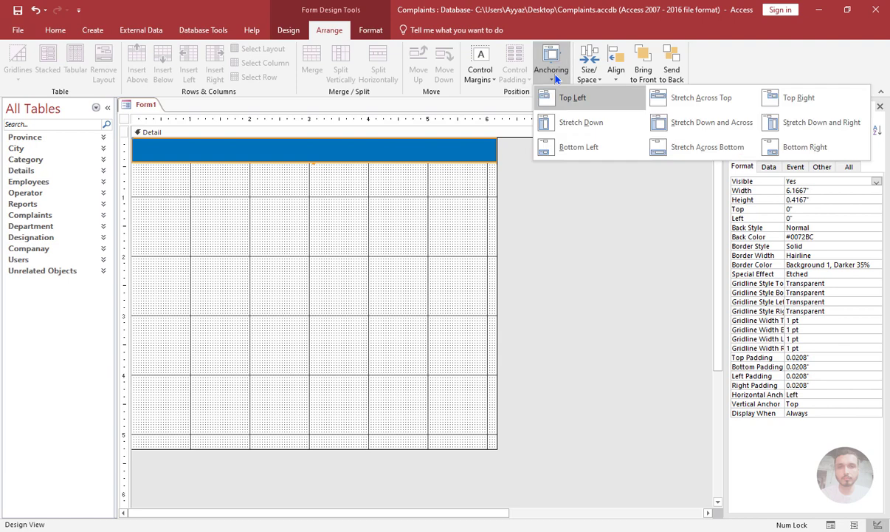
click(672, 103)
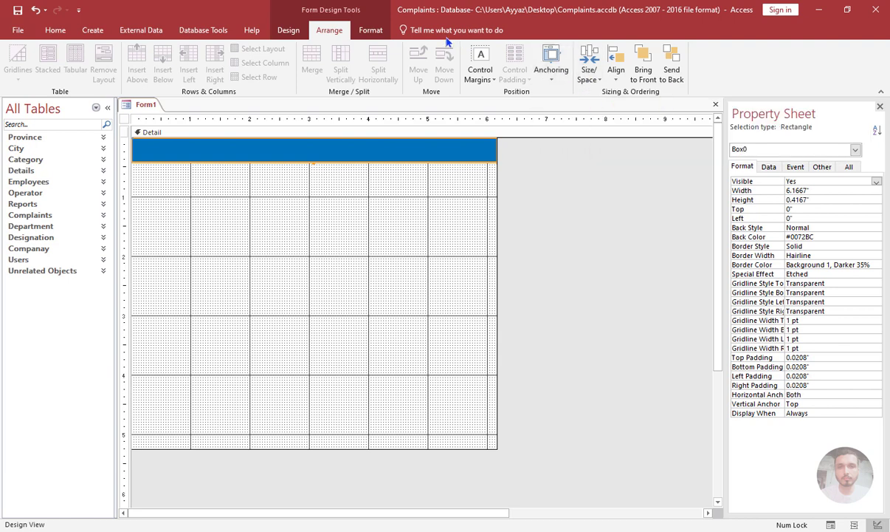
Make the blue rectangle's shape outline transparent.
click(371, 29)
click(517, 64)
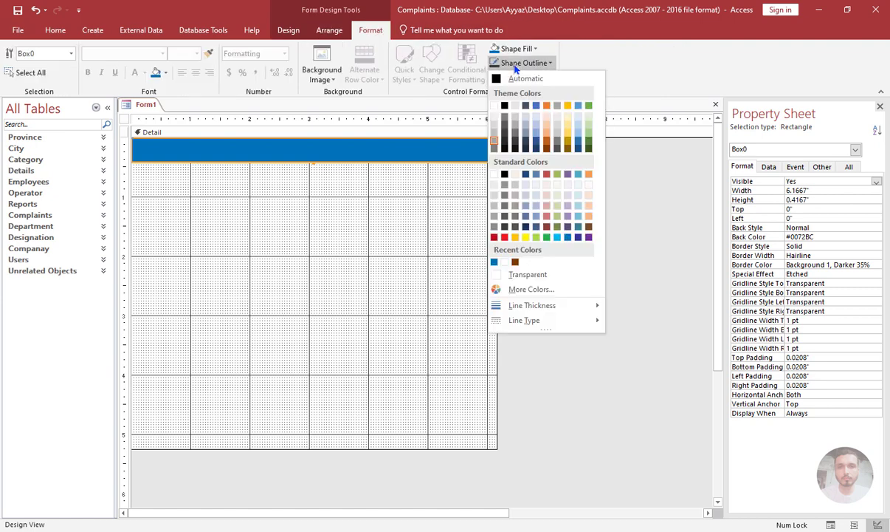
click(508, 275)
click(285, 177)
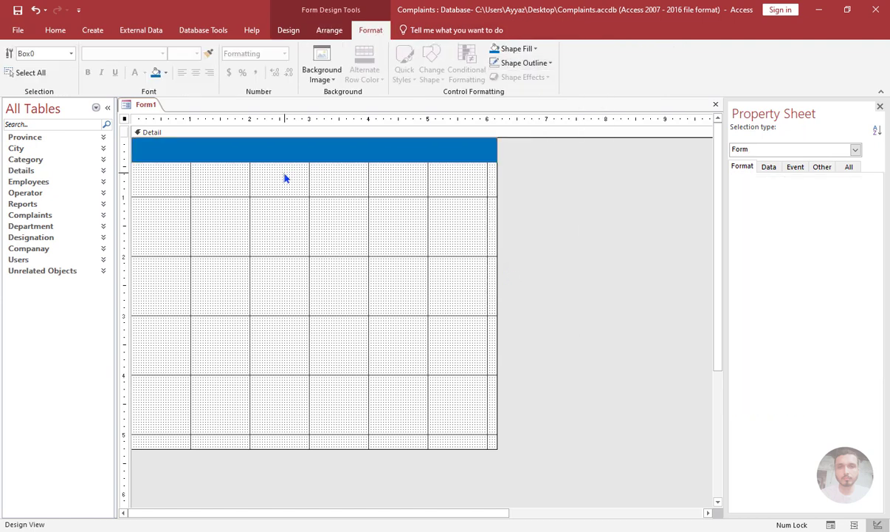
Duplicate the blue bar and place the copy along the bottom edge of the Detail section.
click(284, 149)
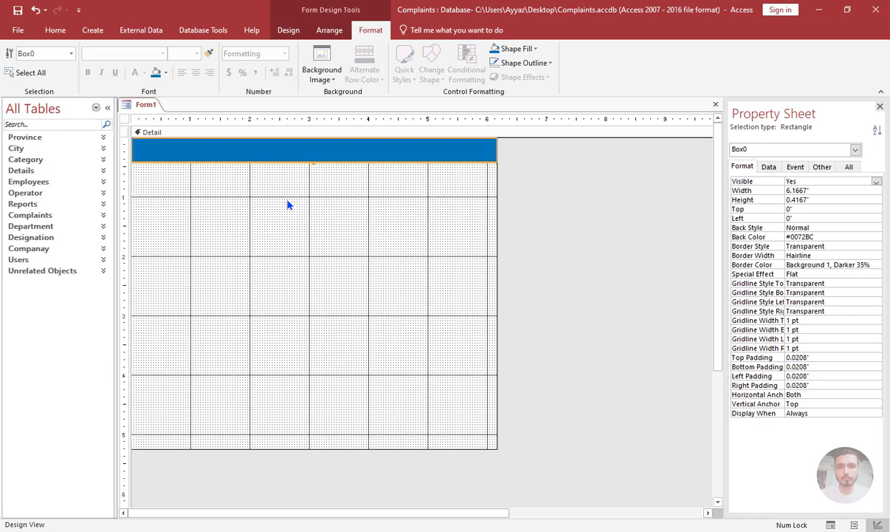
key(ctrl+v)
click(297, 222)
drag(297, 182, 274, 443)
click(292, 325)
Increase the top blue bar's height to 0.625".
click(284, 156)
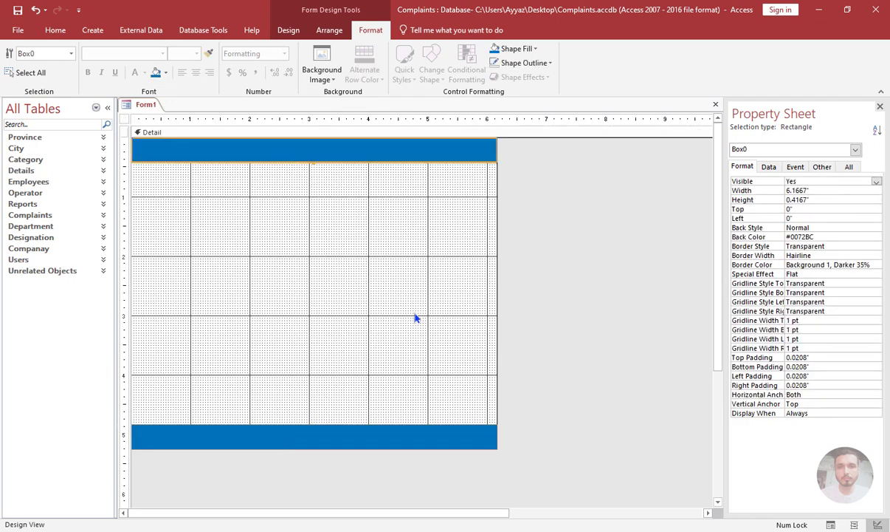
key(shift+Down)
key(shift+Down)
key(shift+Down)
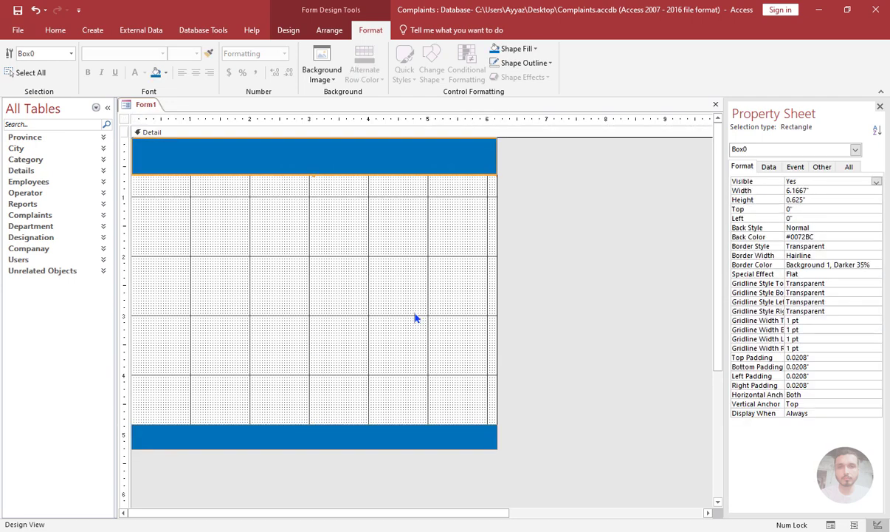
click(415, 318)
Anchor the bottom blue bar with Stretch Across Bottom.
click(377, 430)
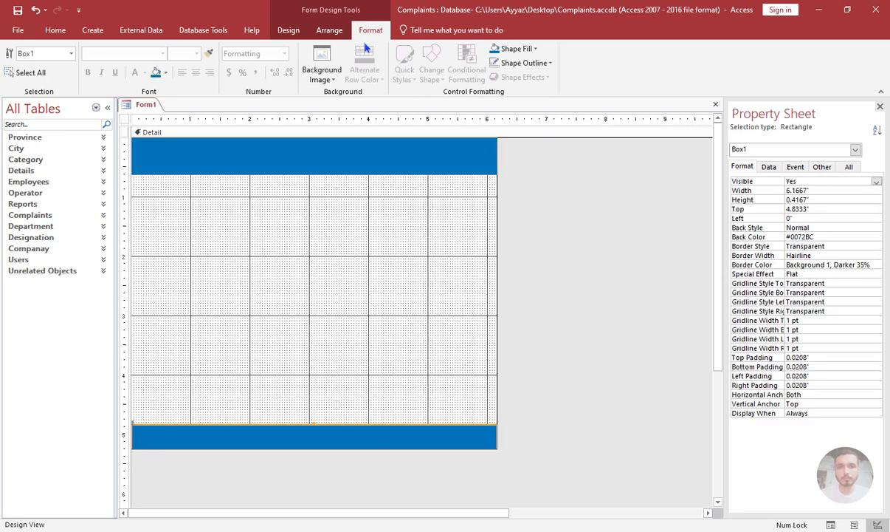
click(329, 30)
click(552, 68)
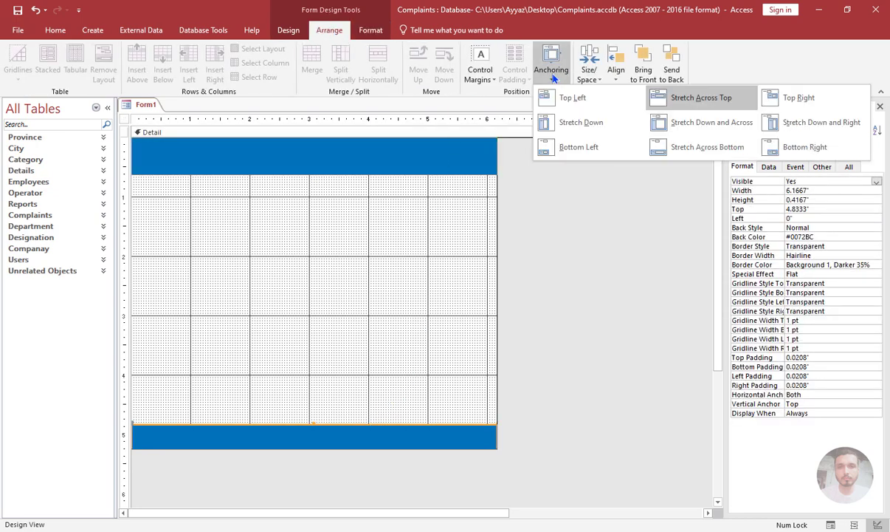
click(672, 152)
click(561, 272)
click(440, 277)
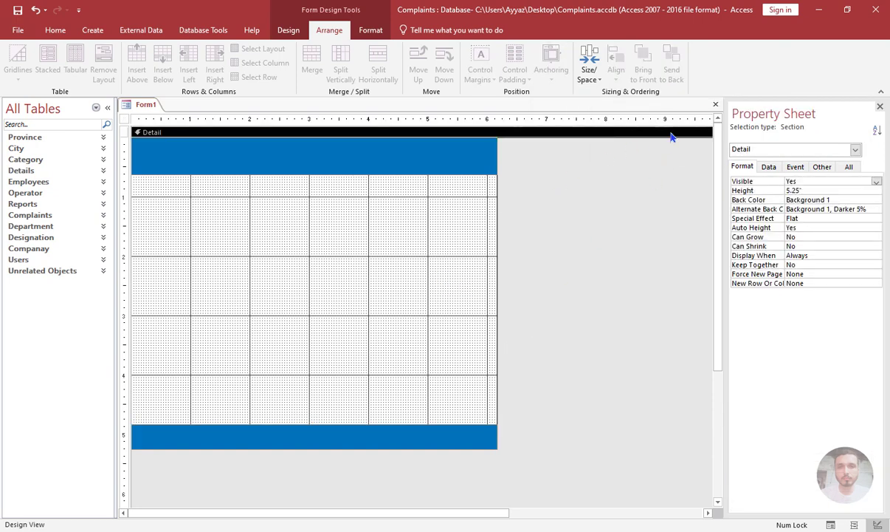
Close the new form and save it under the name Home.
click(716, 105)
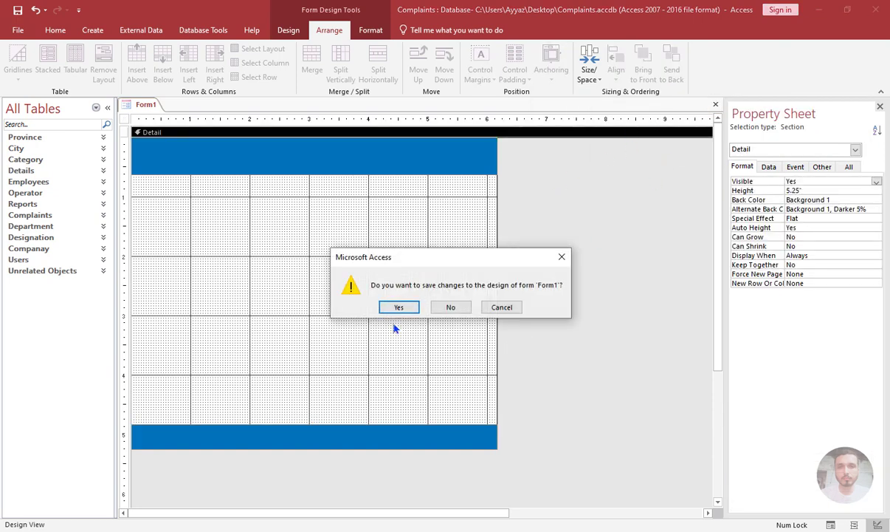
click(398, 306)
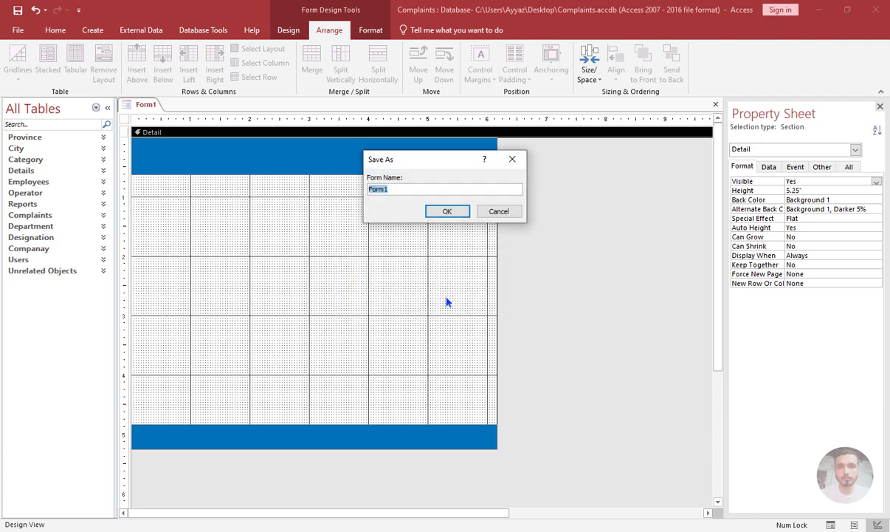
key(Return)
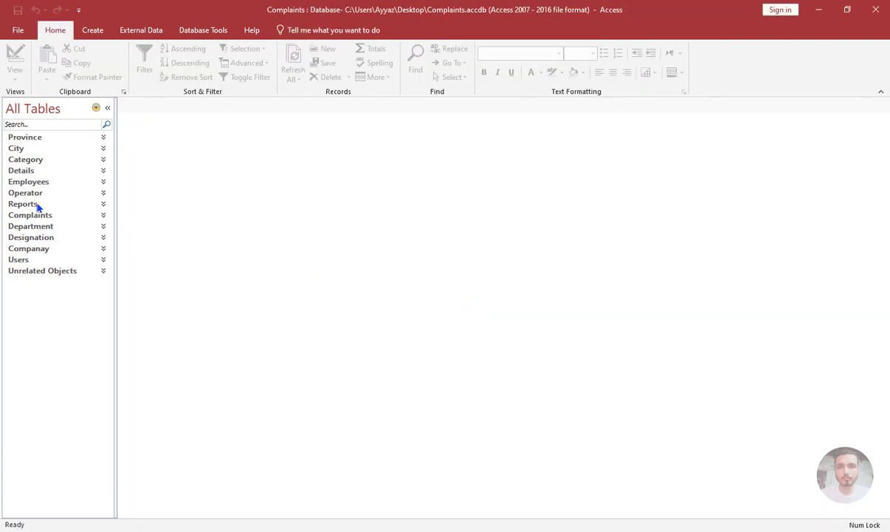
Open the Home form from Unrelated Objects in Design view.
click(28, 271)
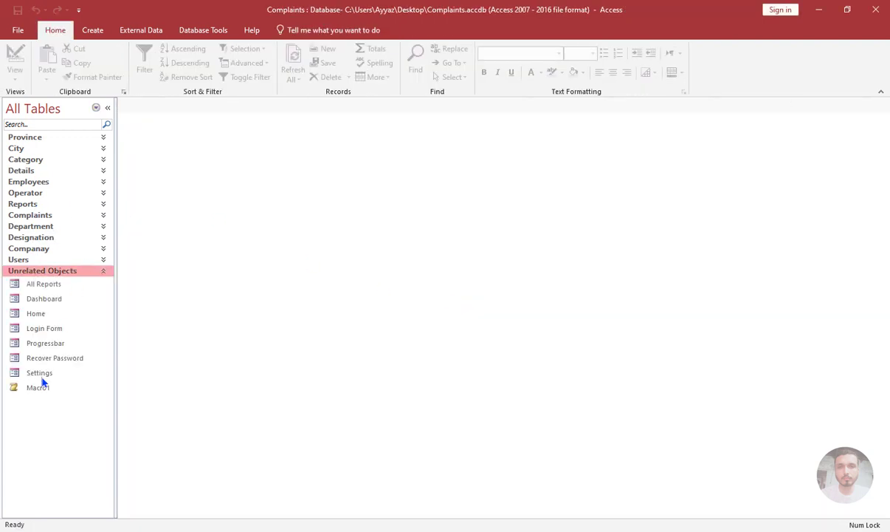
right_click(42, 312)
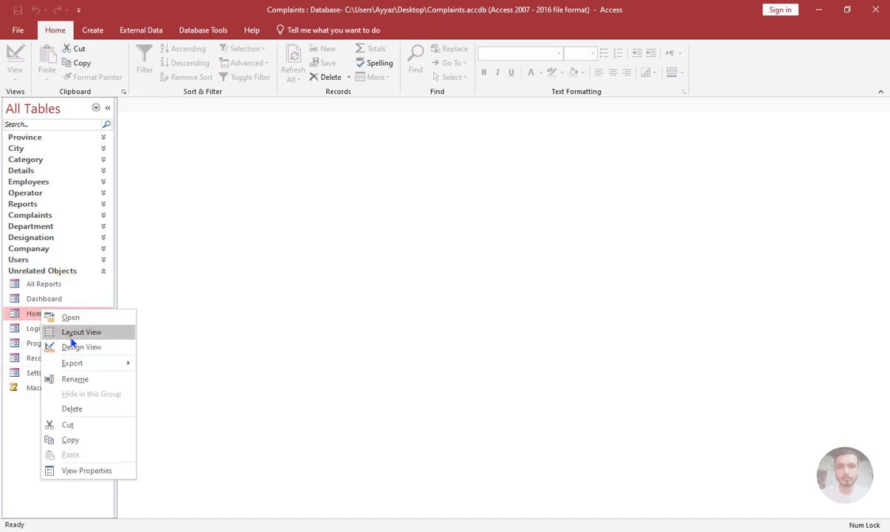
click(73, 346)
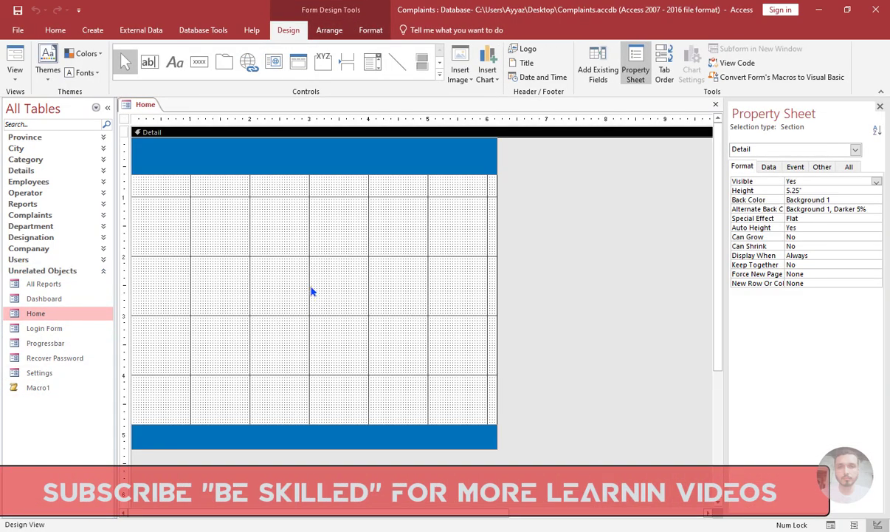
Insert the book icon picture from the Download folder between the blue bars in an image control about 3.29" by 2.75".
click(440, 75)
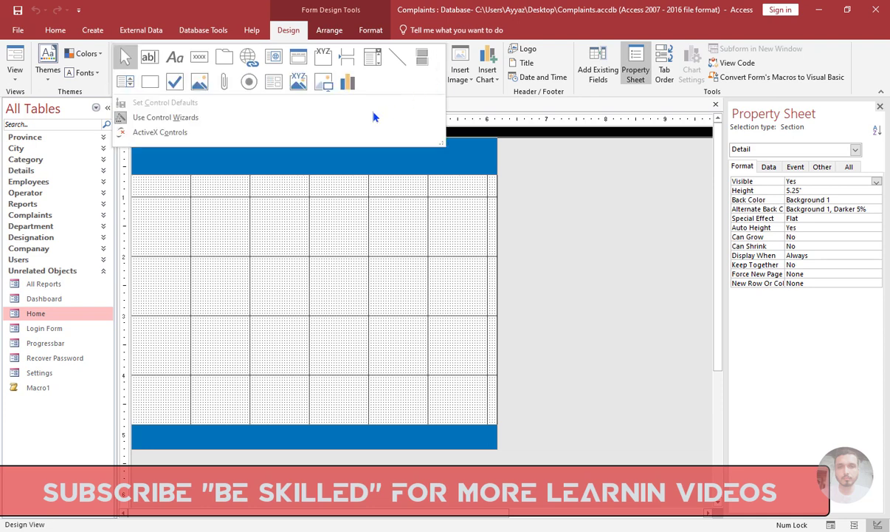
click(323, 82)
drag(202, 208, 399, 374)
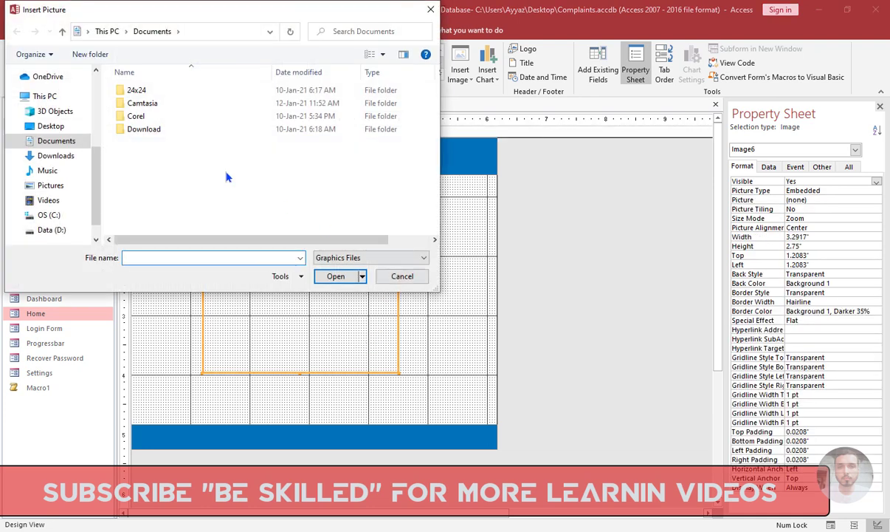
double_click(179, 130)
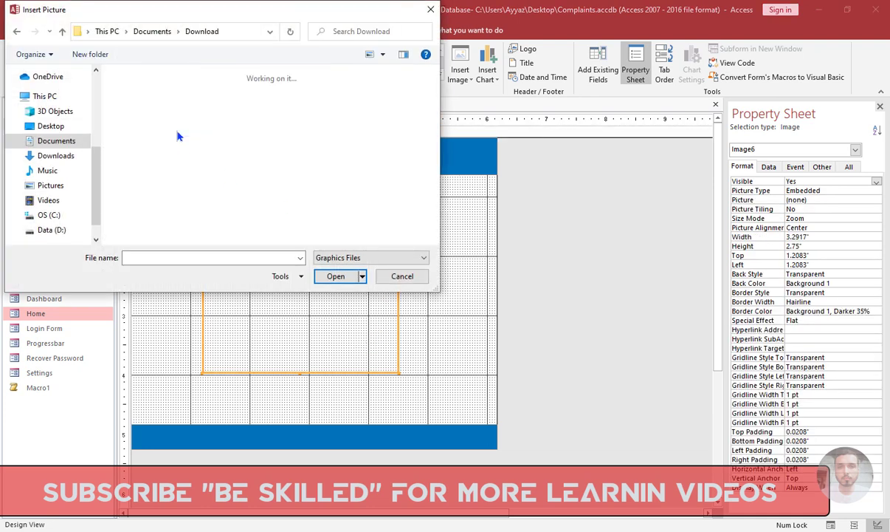
double_click(287, 11)
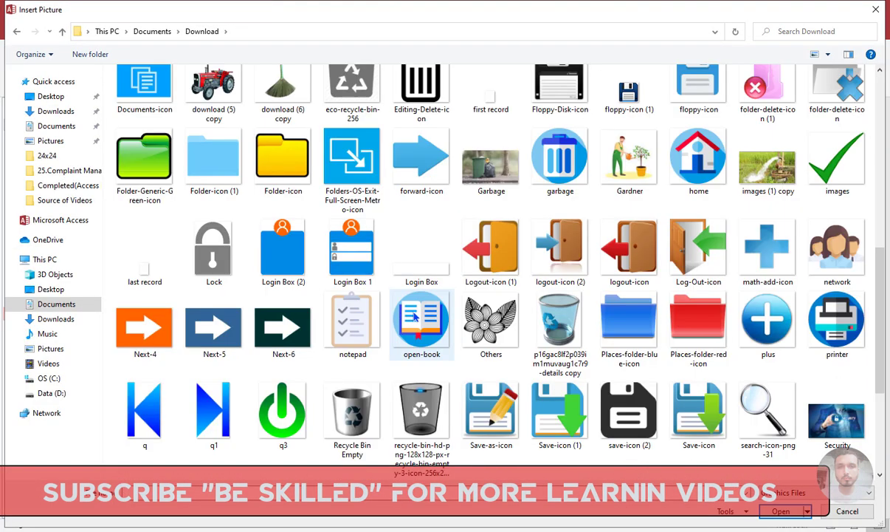
double_click(412, 315)
click(429, 294)
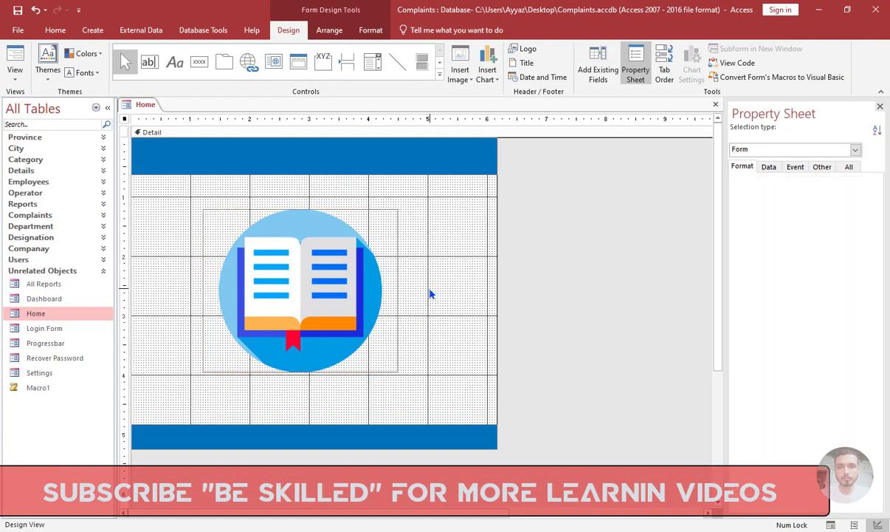
click(441, 248)
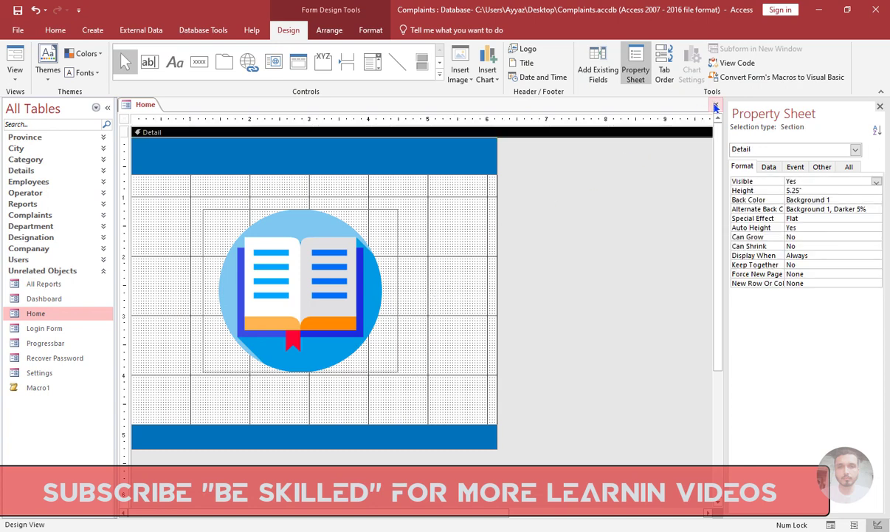